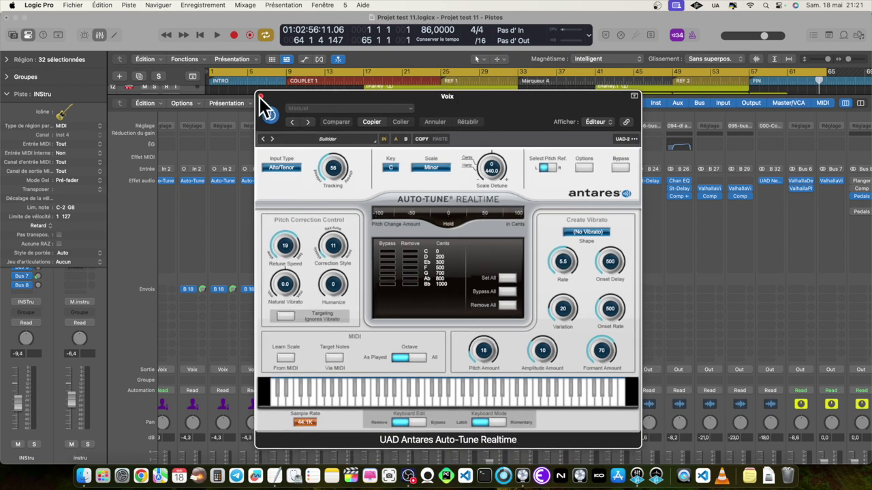
# Step: Review the Auto-Tune EFX 2 settings on a vocal track and the UAD Antares Auto-Tune Realtime settings on the Voix bus, closing each window
pyautogui.click(260, 96)
pyautogui.hscroll(-3, 375, 150)
pyautogui.click(350, 180)
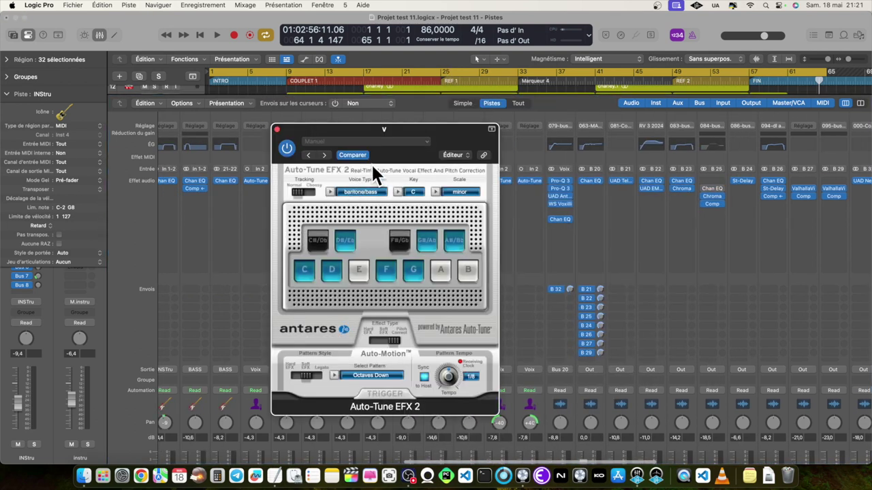
pyautogui.click(277, 129)
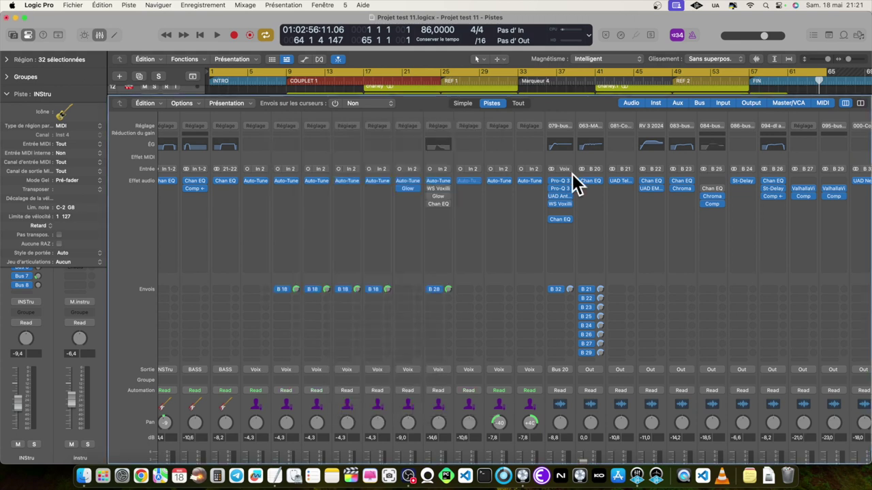
pyautogui.click(560, 196)
pyautogui.click(260, 96)
# Step: Open SPL IRON on the Master 2024 channel and look over its UAD Oxford Limiter and UAD Cambridge settings
pyautogui.hscroll(10, 697, 218)
pyautogui.hscroll(8, 697, 214)
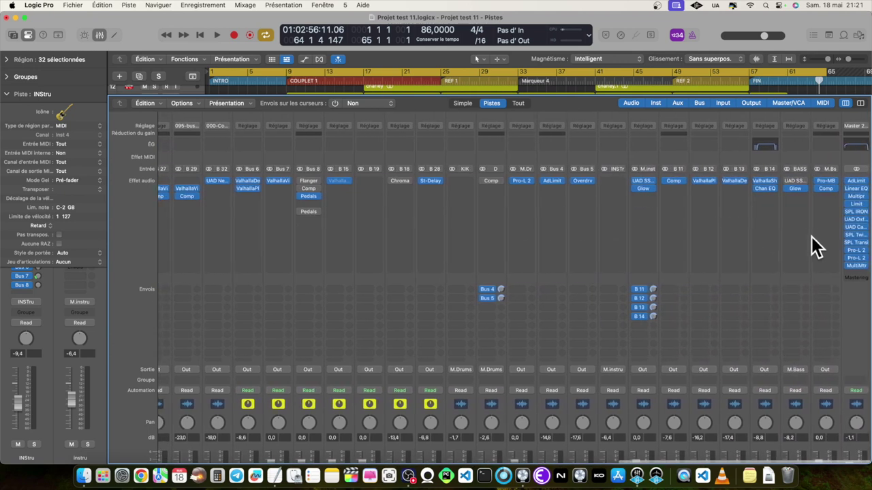
pyautogui.click(858, 212)
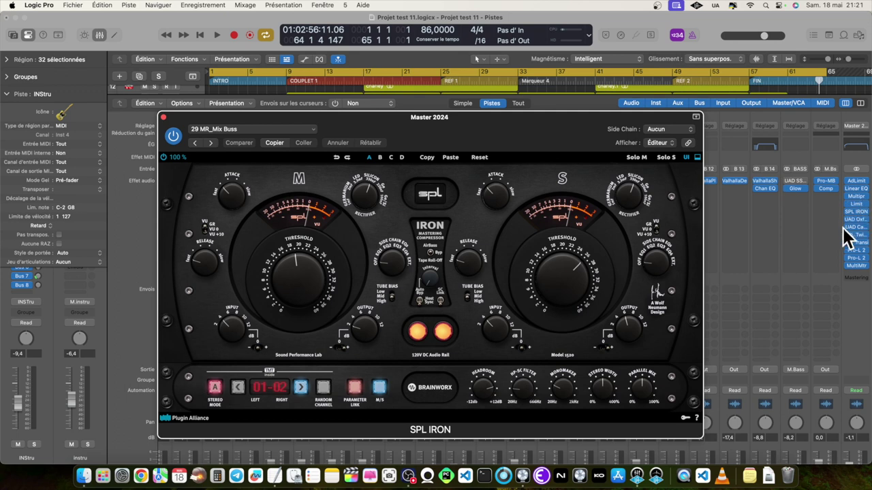
pyautogui.click(856, 219)
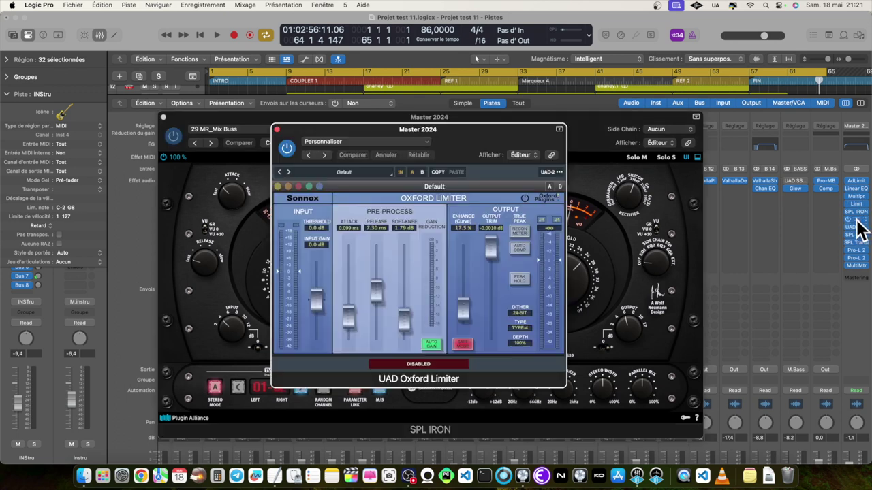
pyautogui.click(276, 130)
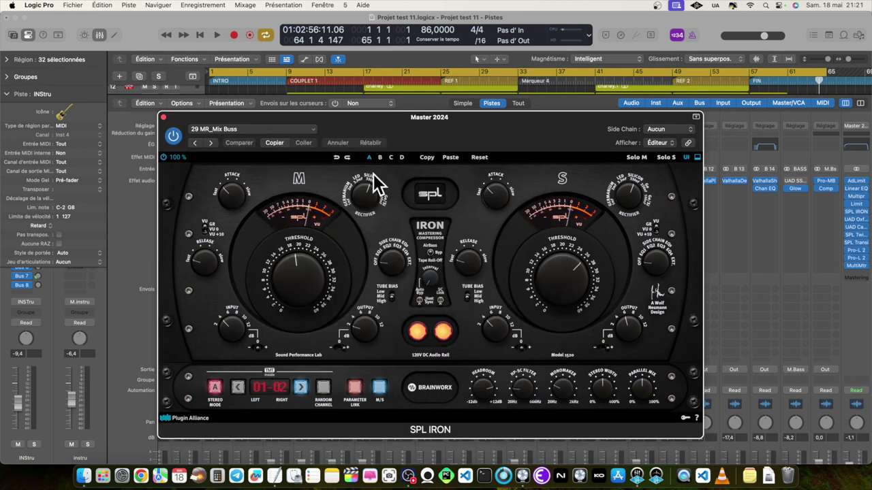
pyautogui.click(856, 227)
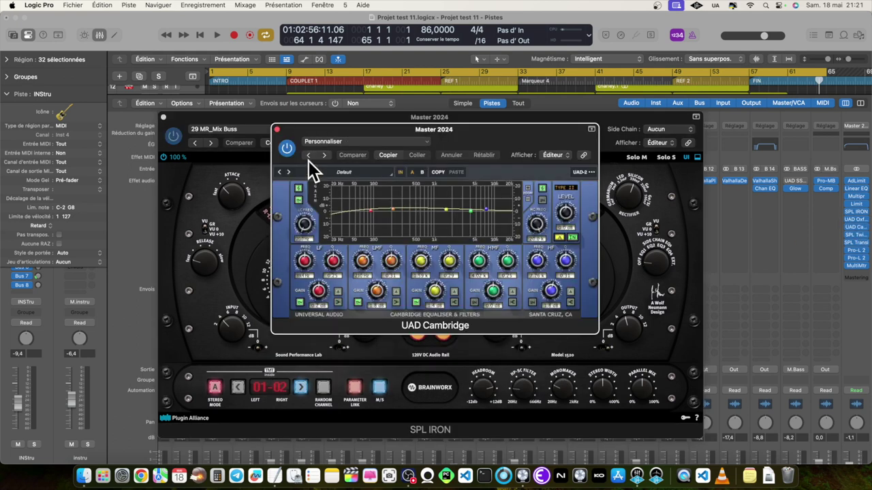
pyautogui.click(276, 130)
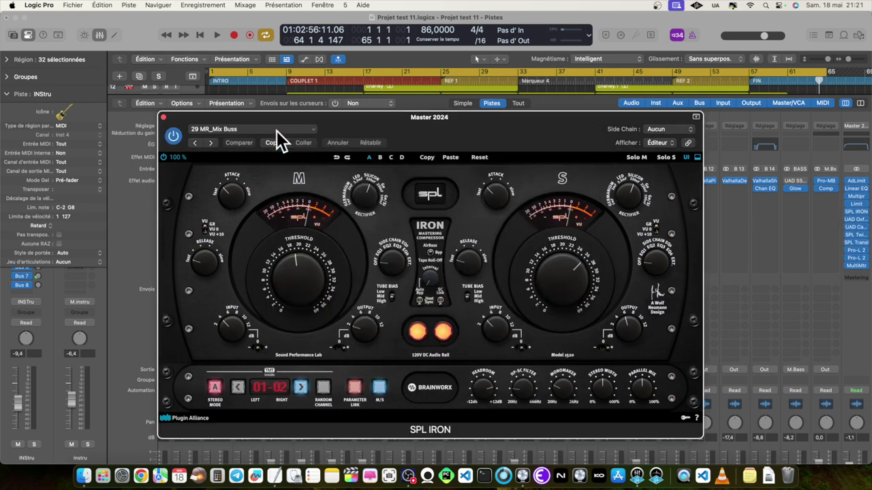
# Step: Inspect SPL TwinTube and both Pro-L 2 limiters on the master channel, and close all open plug-in windows
pyautogui.click(856, 235)
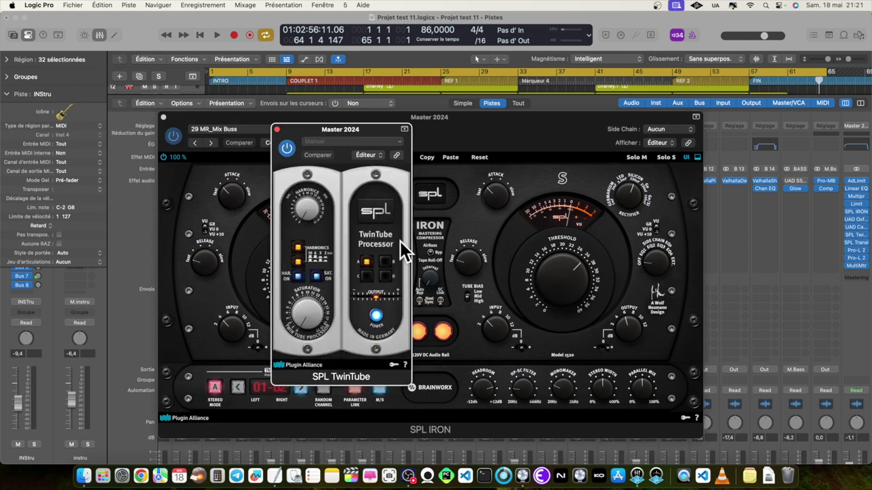
pyautogui.click(857, 250)
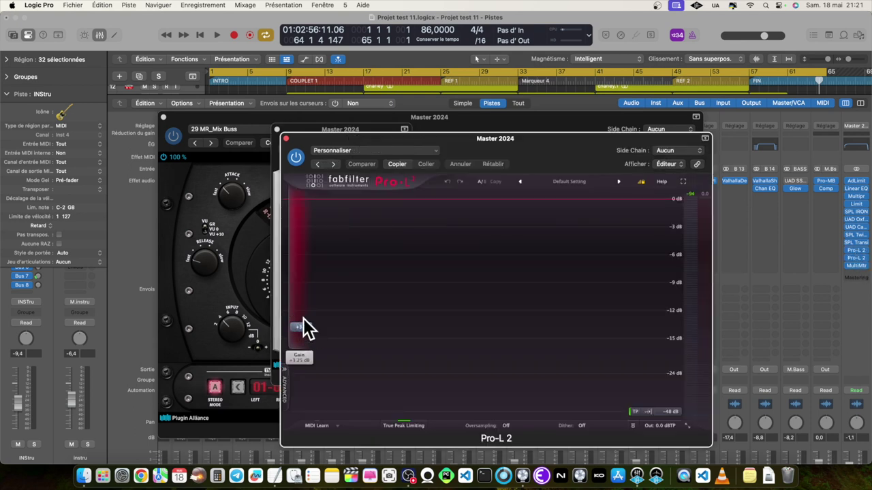
pyautogui.click(858, 259)
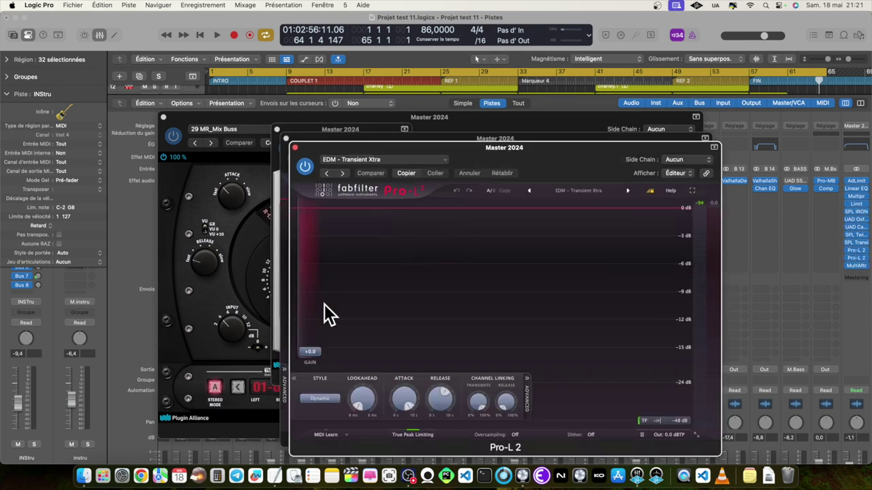
pyautogui.click(295, 147)
pyautogui.click(286, 139)
pyautogui.click(277, 129)
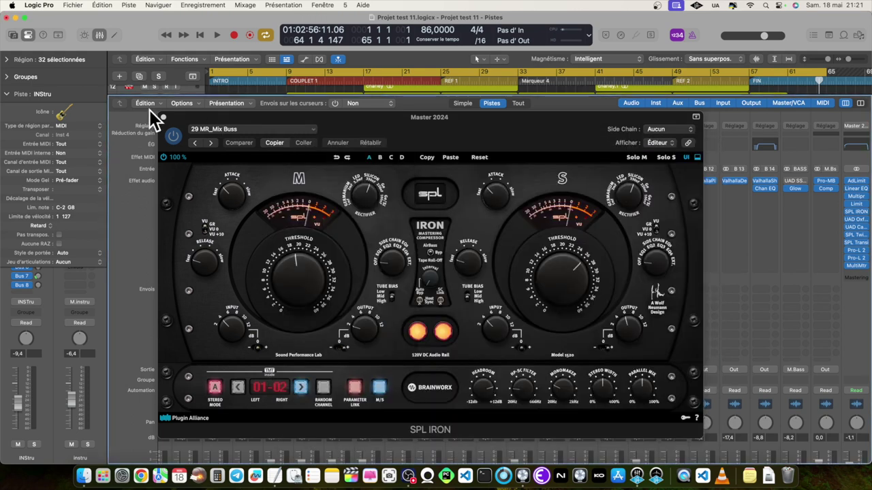
pyautogui.click(163, 117)
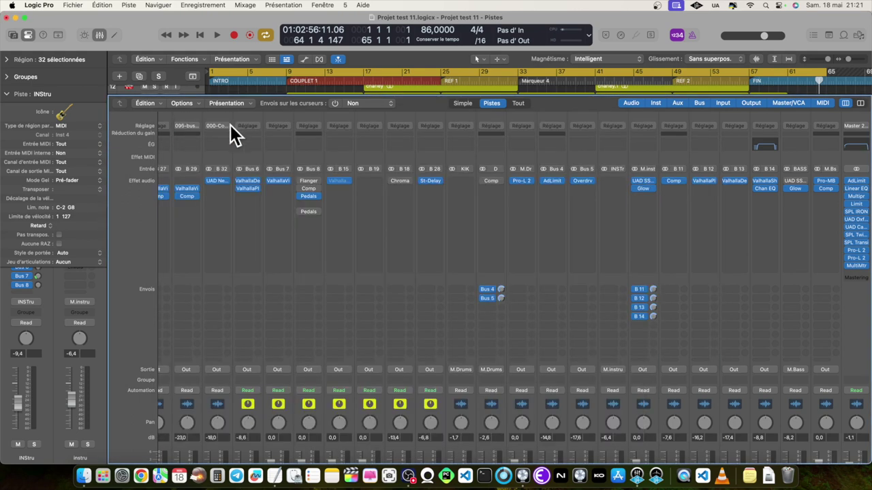
# Step: Return to the arrangement, turn off the cycle range and start playback just before the COUPLET 1 marker
pyautogui.press('x')
pyautogui.click(289, 76)
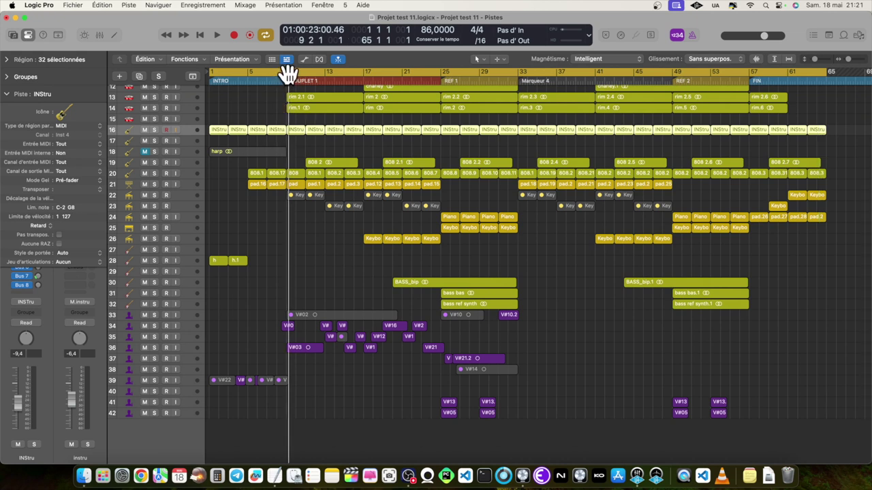
pyautogui.click(276, 80)
pyautogui.press('space')
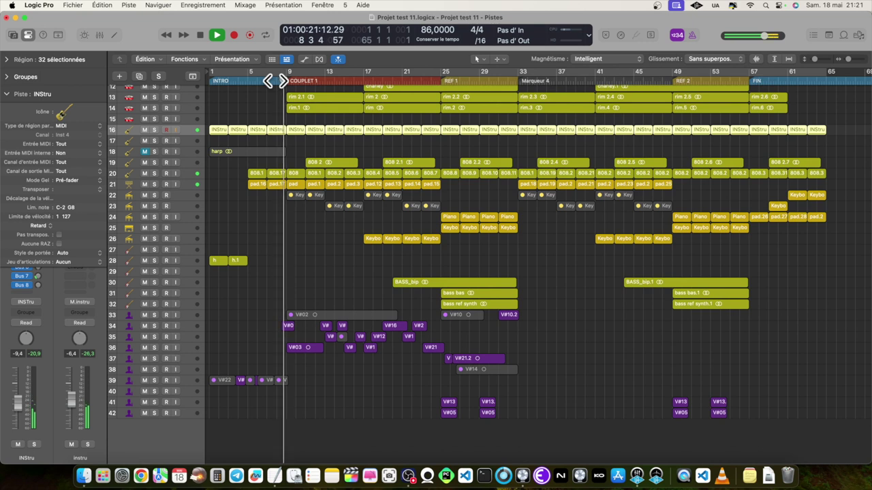
# Step: Bypass SPL IRON, SPL TwinTube and SPL Transient Designer Plus on the master channel, and stop playback
pyautogui.press('x')
pyautogui.hscroll(10, 387, 192)
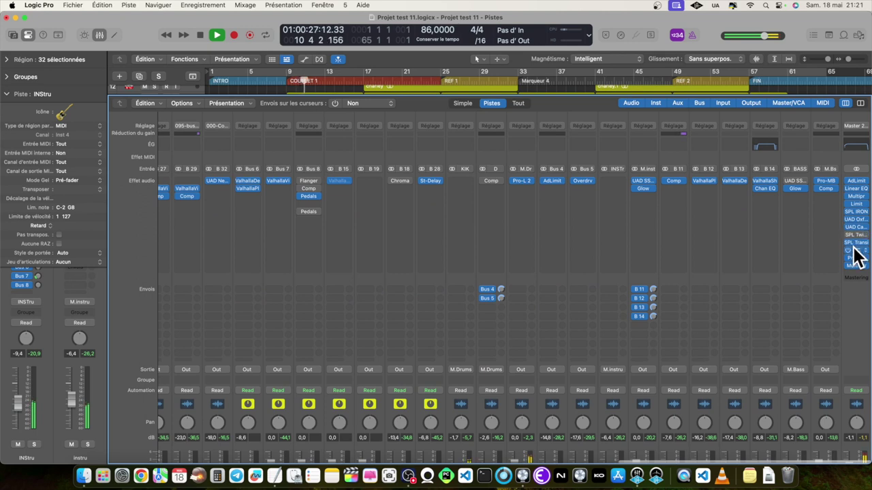
pyautogui.press('space')
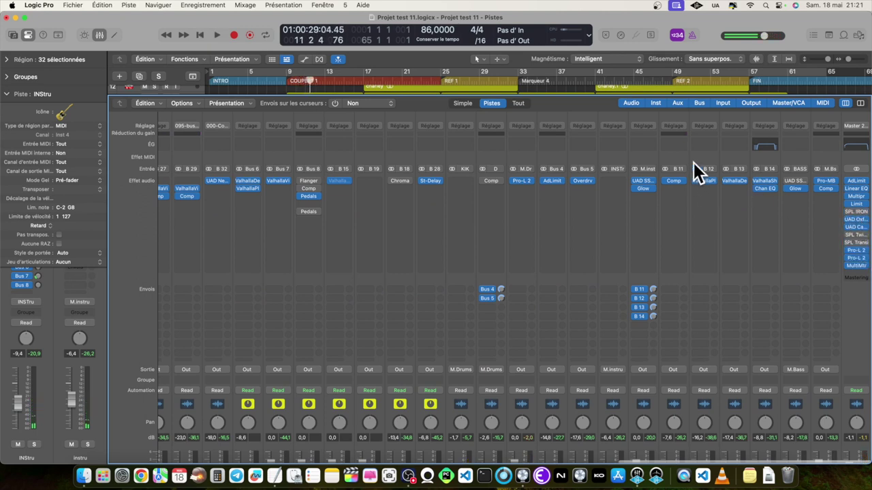
# Step: Replay from just before COUPLET 1 and compare the master sound with SPL TwinTube enabled and bypassed
pyautogui.click(281, 81)
pyautogui.press('space')
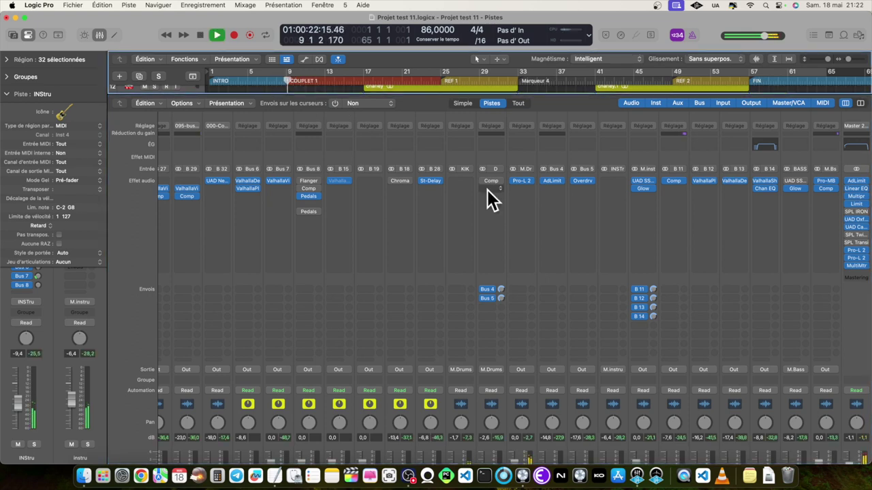
pyautogui.click(857, 235)
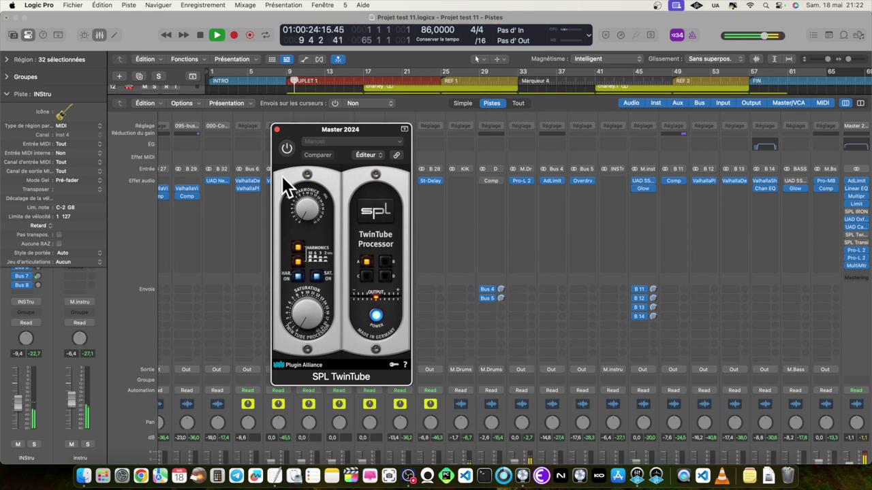
pyautogui.click(286, 148)
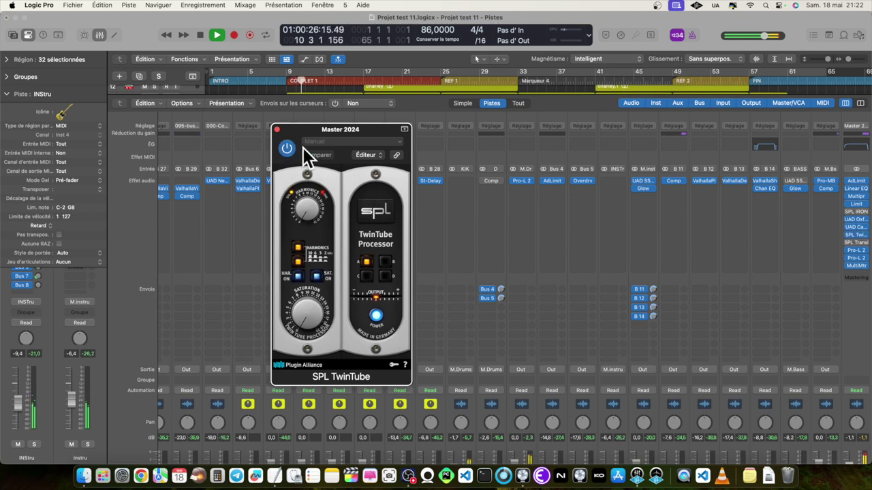
pyautogui.click(288, 148)
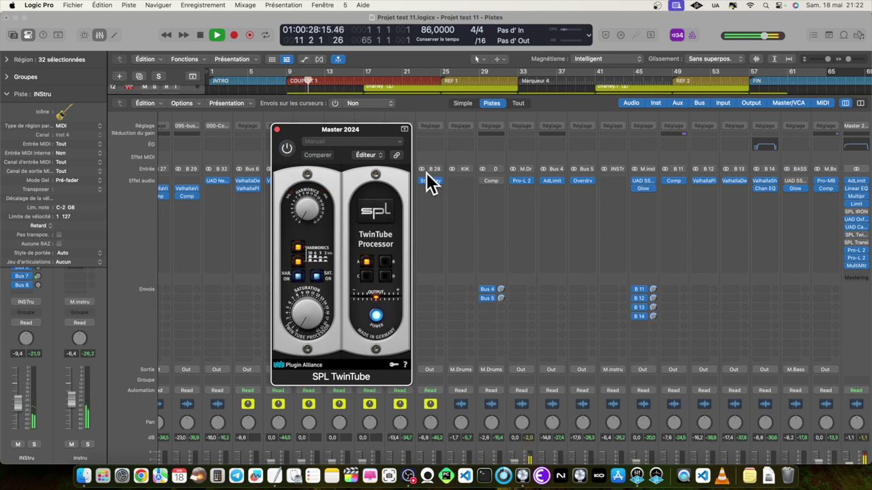
# Step: Compare the master sound with SPL IRON enabled and bypassed, stop playback and close the SPL IRON and SPL TwinTube windows
pyautogui.click(851, 212)
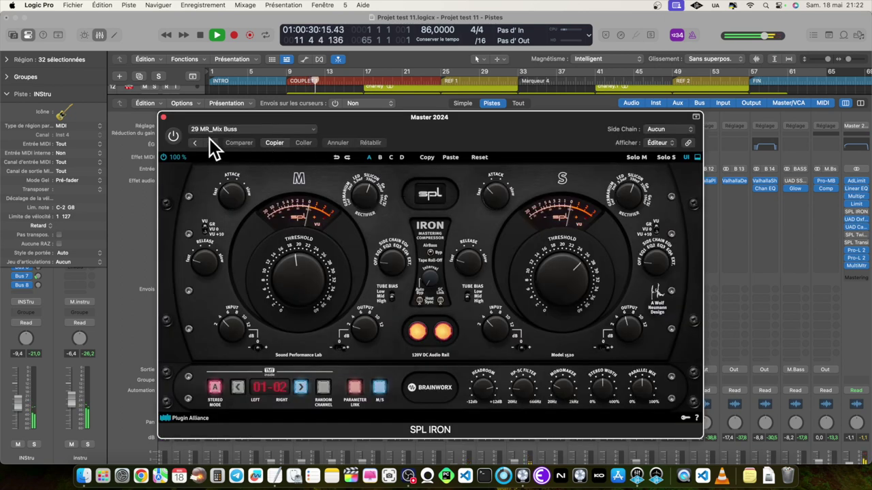
pyautogui.click(173, 136)
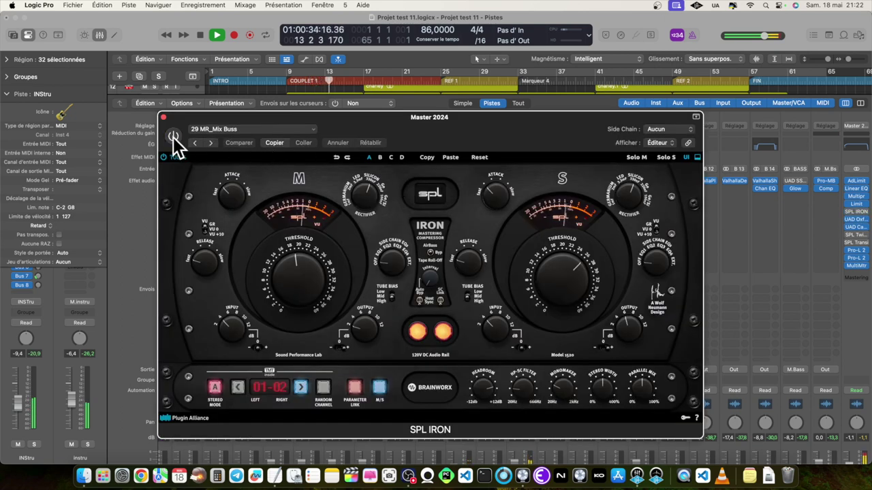
pyautogui.press('space')
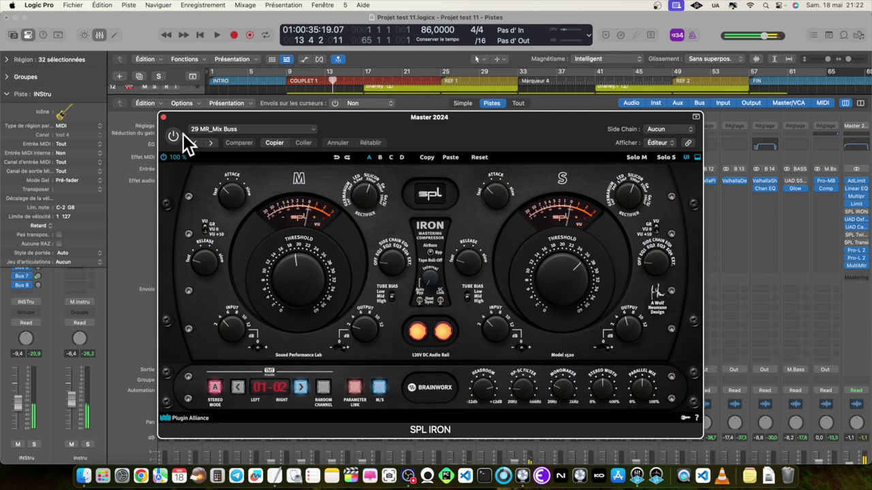
pyautogui.click(164, 117)
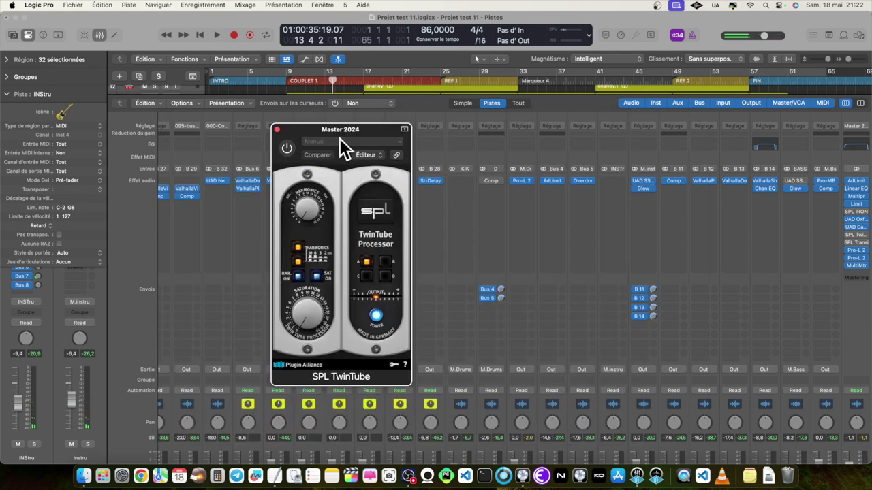
pyautogui.click(276, 128)
# Step: Select vocal track 34 in the arrangement and show the Voix bus channel strip in the mixer
pyautogui.press('x')
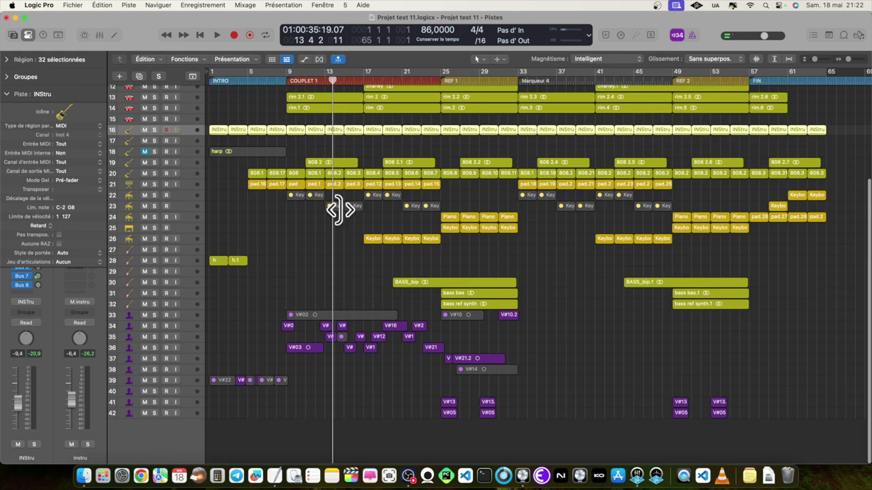
pyautogui.click(192, 326)
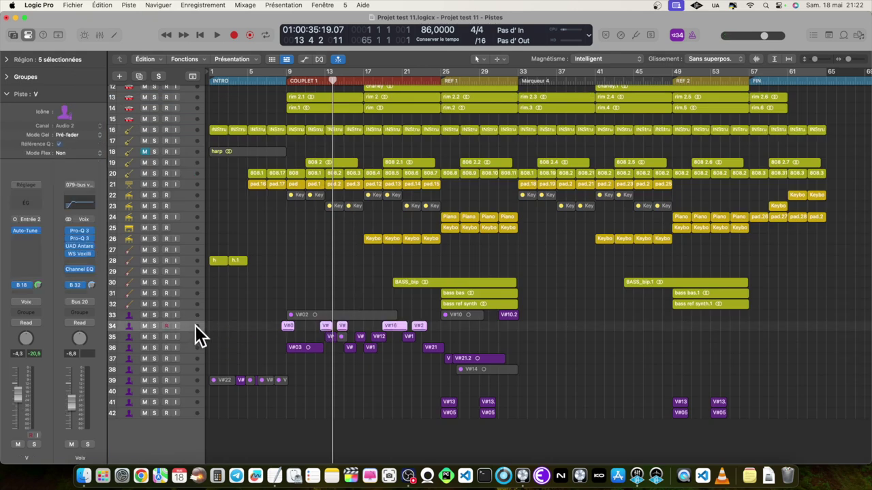
pyautogui.press('x')
pyautogui.hscroll(3, 481, 286)
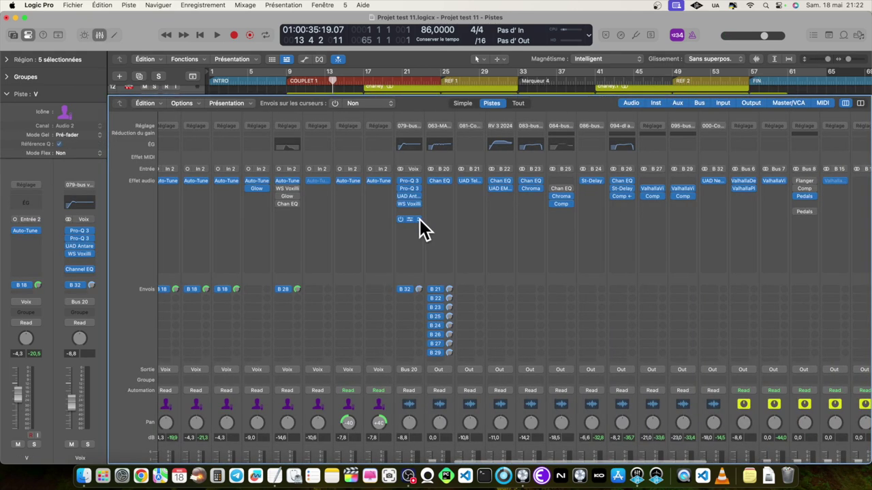
# Step: Insert the stereo Plugin Alliance bx_console SSL 4000 E in the empty effect slot below WS Voxilli on the Voix bus
pyautogui.click(419, 212)
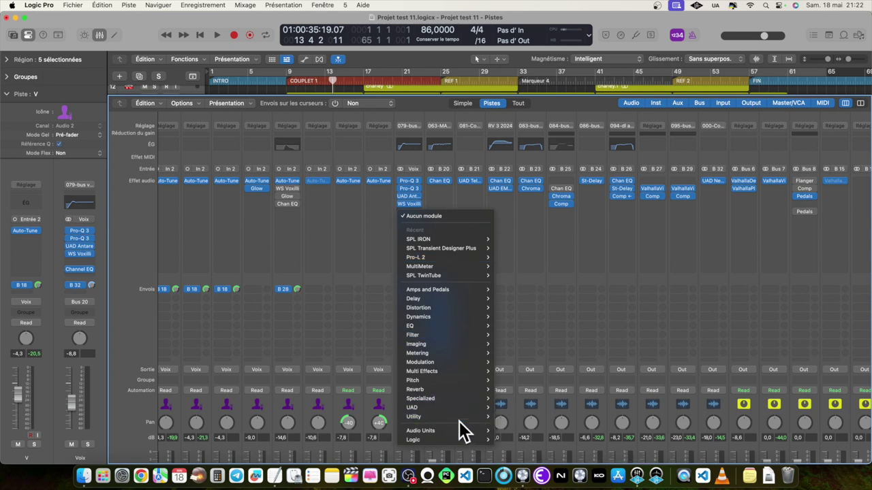
pyautogui.moveTo(466, 429)
pyautogui.moveTo(520, 423)
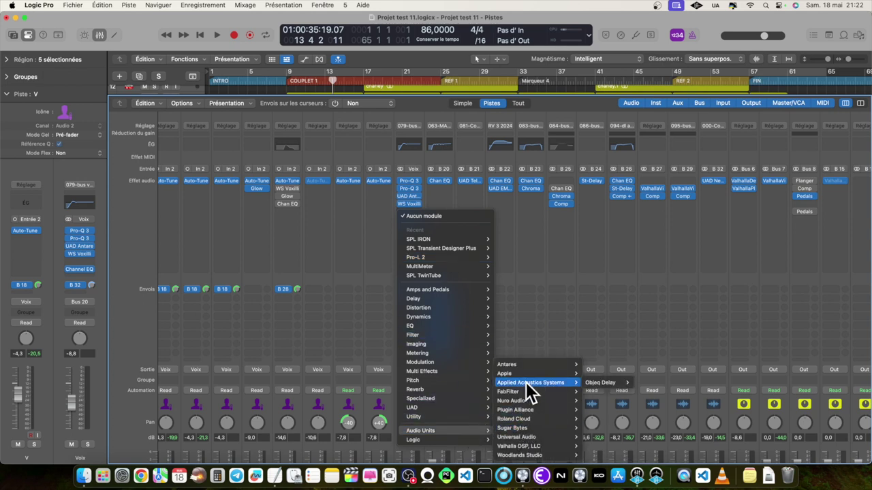
pyautogui.moveTo(526, 374)
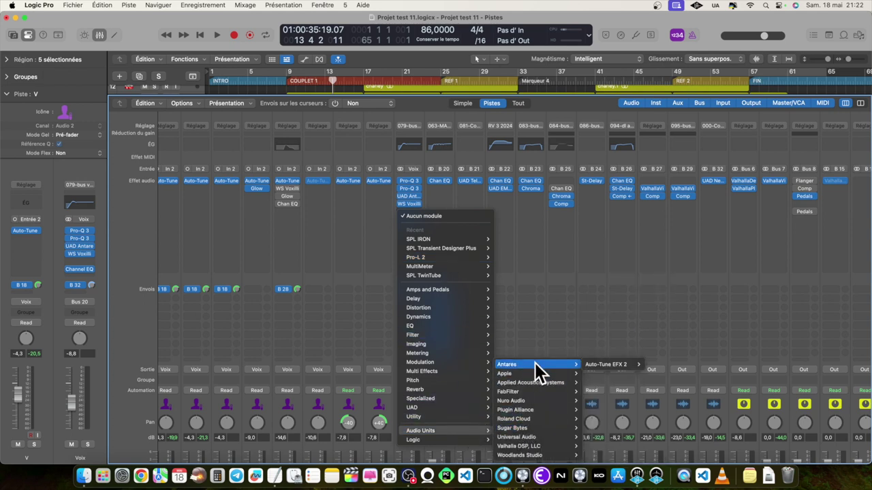
pyautogui.moveTo(544, 401)
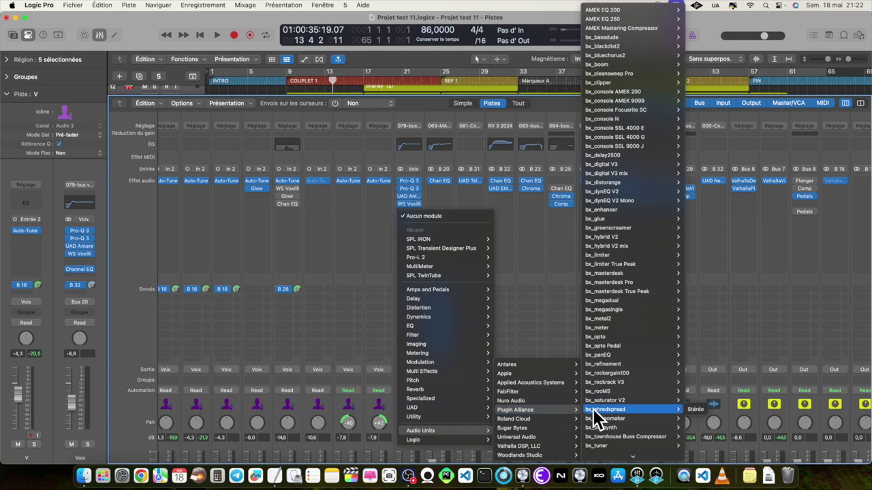
pyautogui.moveTo(627, 405)
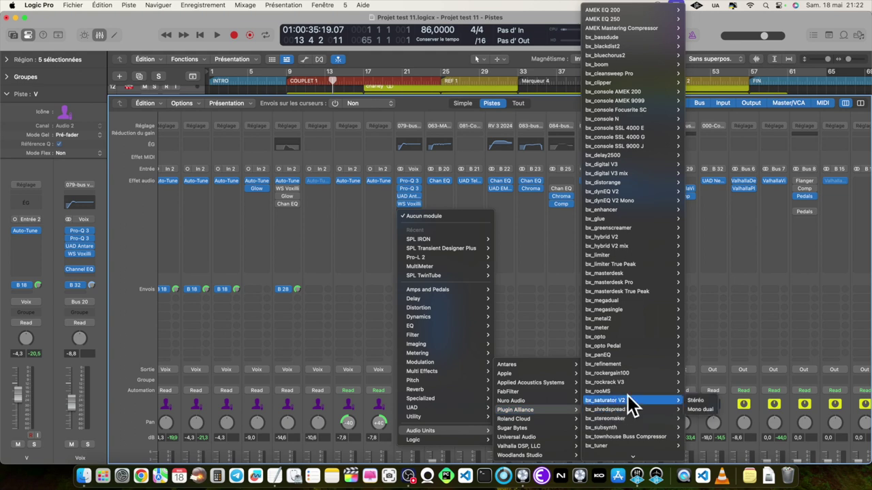
pyautogui.scroll(-8, 627, 398)
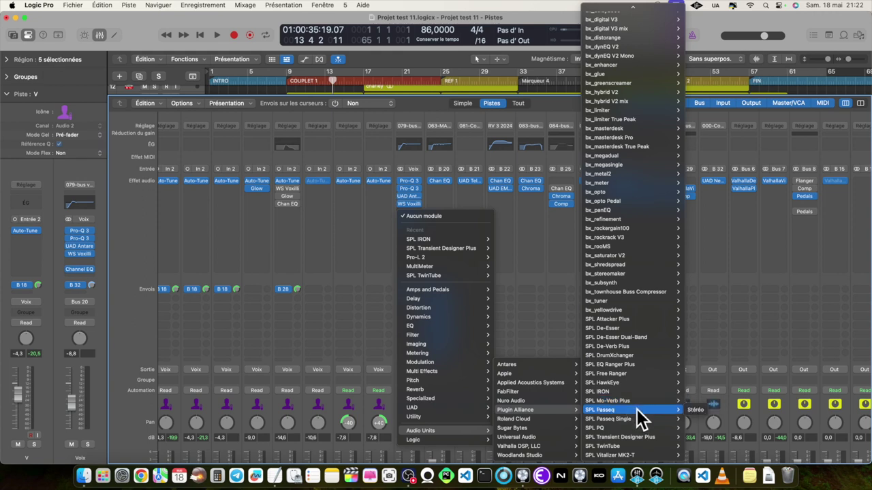
pyautogui.moveTo(633, 436)
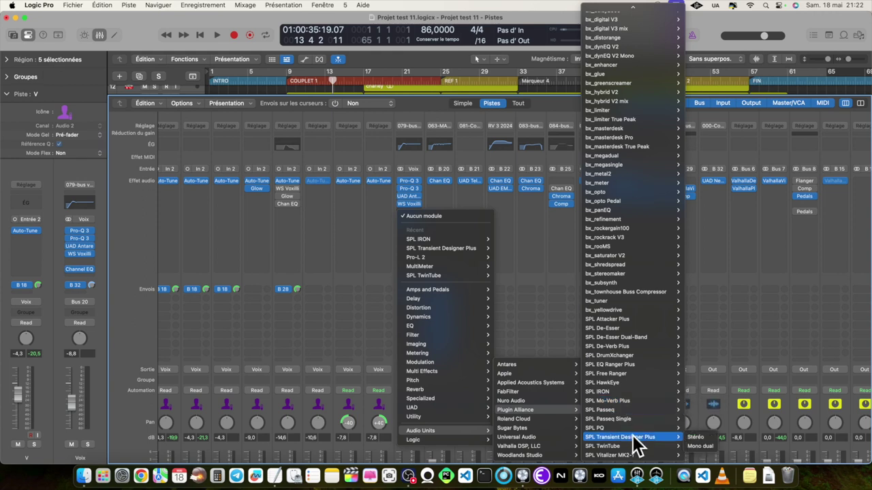
pyautogui.scroll(8, 630, 443)
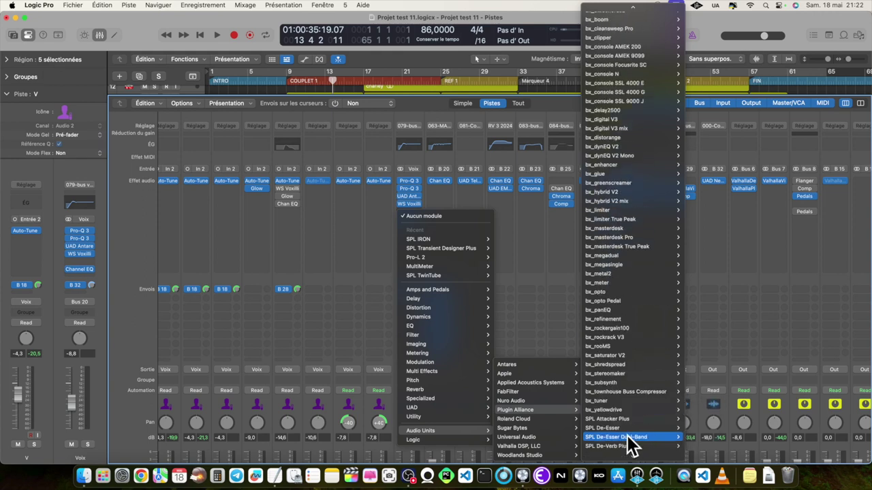
pyautogui.moveTo(621, 130)
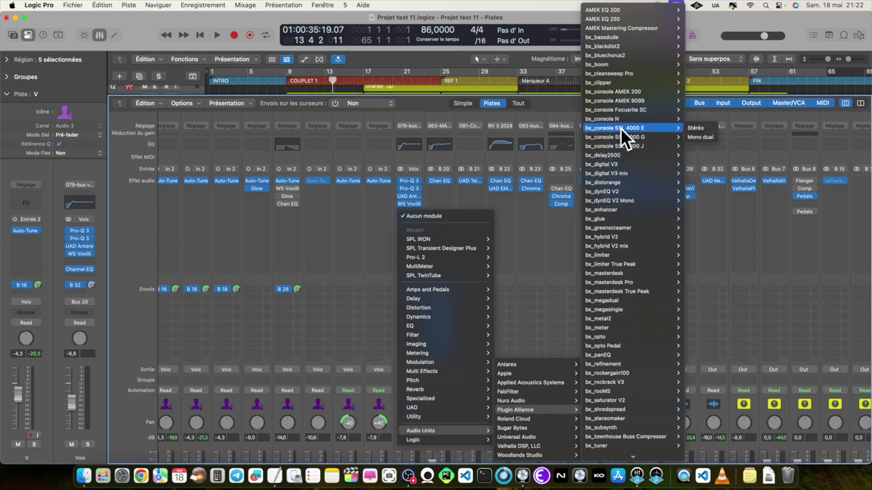
pyautogui.click(702, 129)
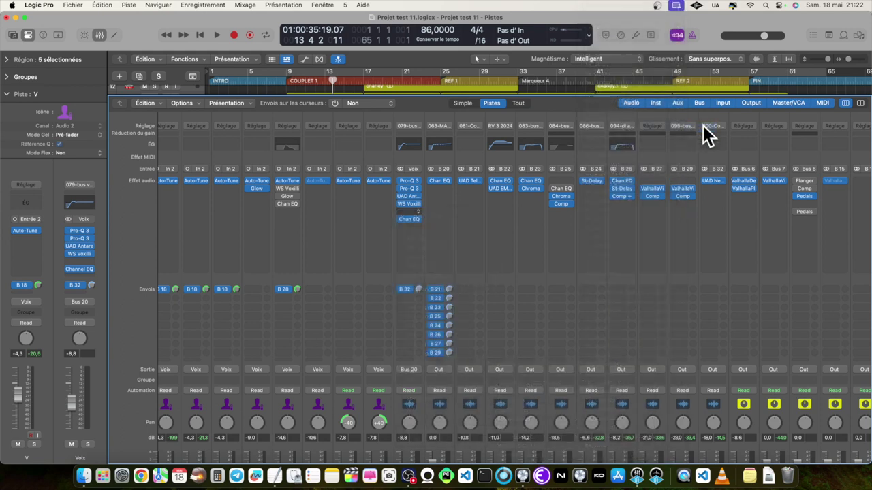
# Step: Compare the voice bus sound with bx_console SSL 4000 E bypassed and enabled, moving its window clear of the timeline
pyautogui.moveTo(470, 143); pyautogui.dragTo(349, 39)
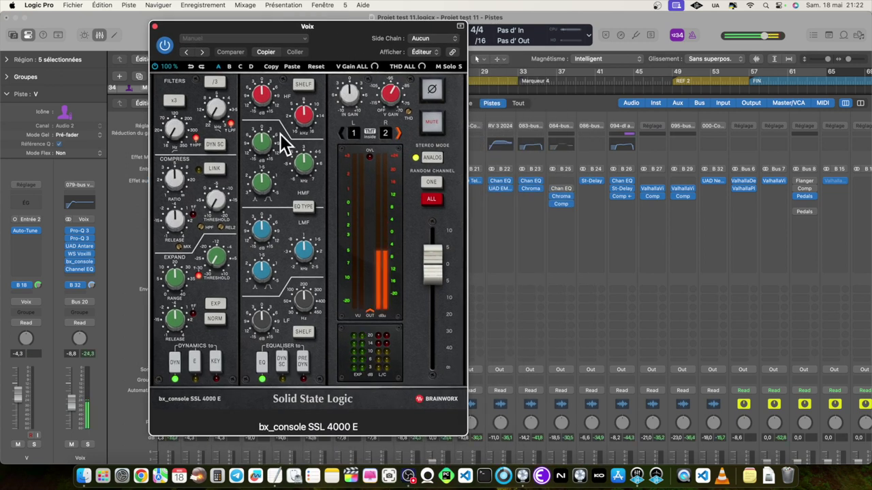
pyautogui.click(165, 48)
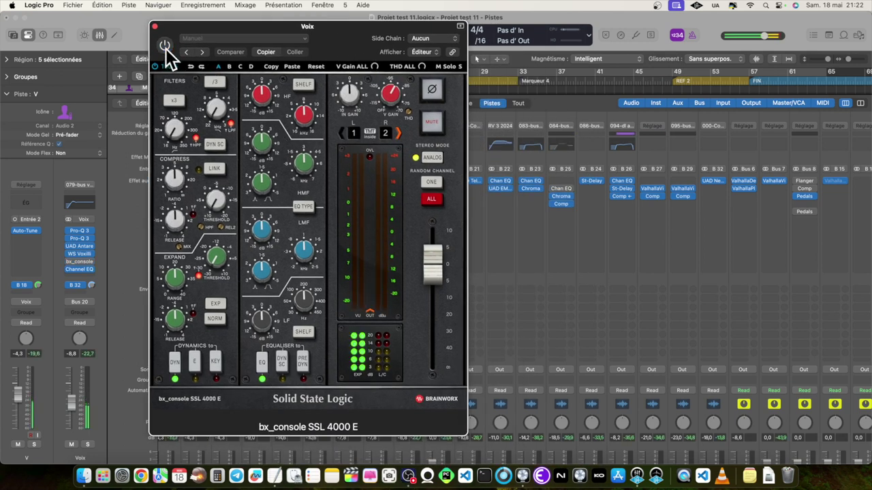
pyautogui.click(166, 48)
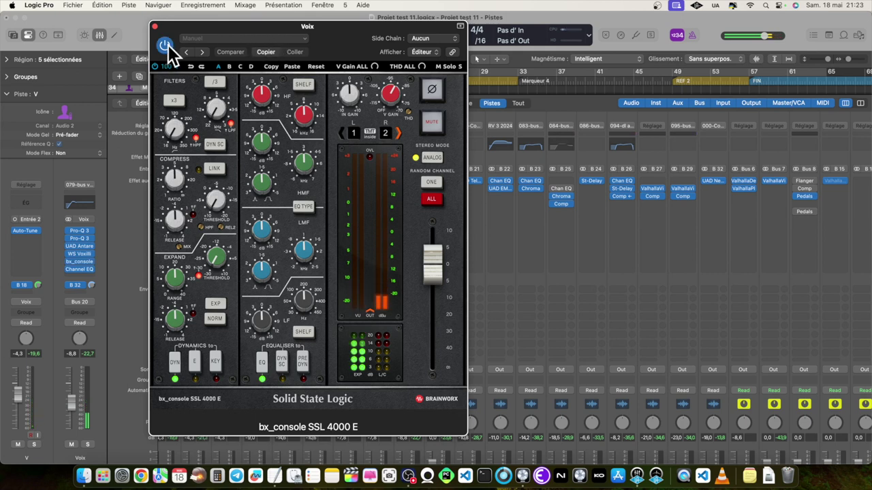
pyautogui.moveTo(313, 37); pyautogui.dragTo(638, 44)
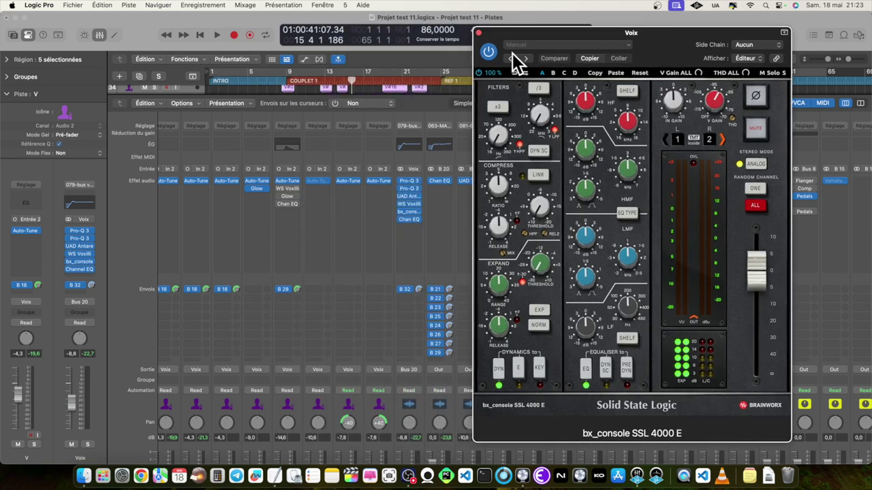
# Step: Play COUPLET 1 with a cycle range from bar 9 to bar 25 and browse the presets of bx_console SSL 4000 E
pyautogui.press('space')
pyautogui.moveTo(288, 73); pyautogui.dragTo(444, 71)
pyautogui.moveTo(675, 41); pyautogui.dragTo(619, 38)
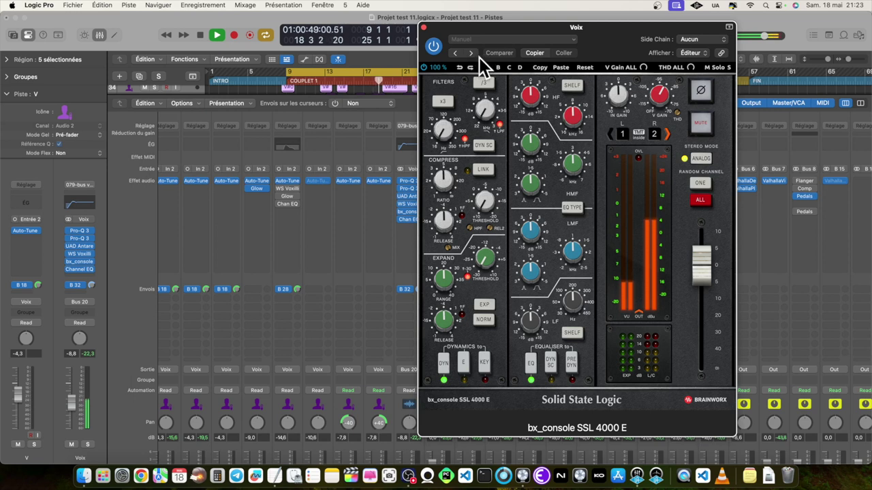
pyautogui.click(517, 40)
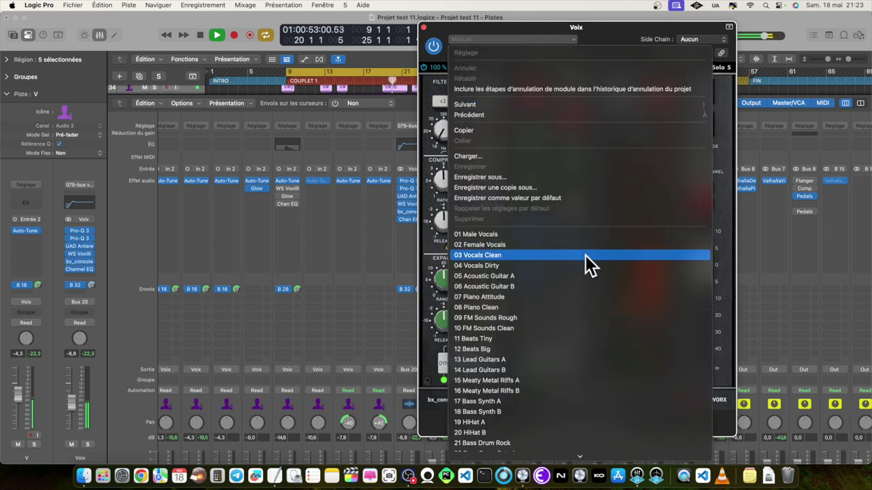
pyautogui.click(589, 37)
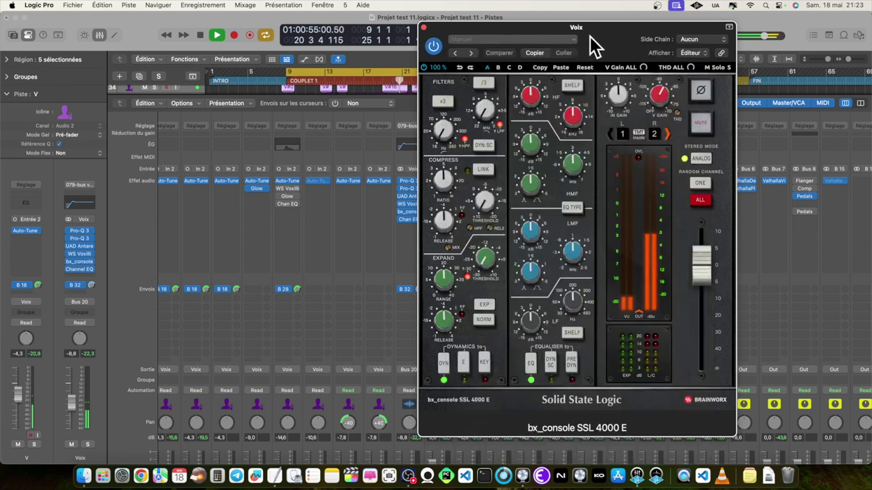
# Step: Close the bx_console SSL 4000 E window, stop playback and bypass that plug-in on the Voix bus
pyautogui.click(423, 27)
pyautogui.press('space')
pyautogui.moveTo(410, 213)
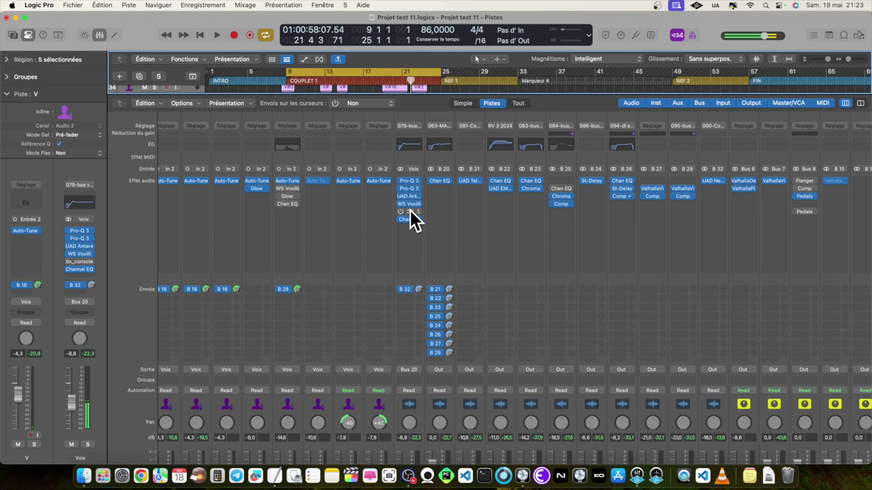
# Step: Solo the K and D drum channels in the mixer
pyautogui.hscroll(5, 416, 218)
pyautogui.scroll(-3, 550, 224)
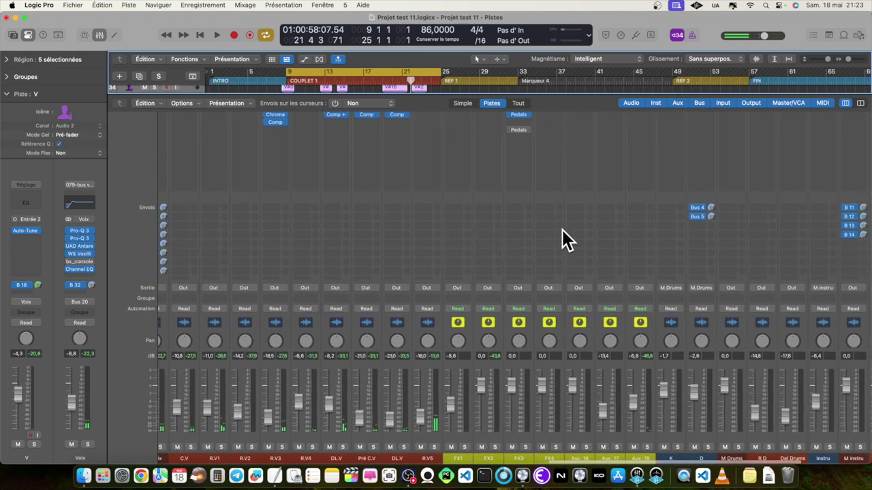
pyautogui.hscroll(2, 633, 423)
pyautogui.moveTo(638, 447); pyautogui.dragTo(607, 447)
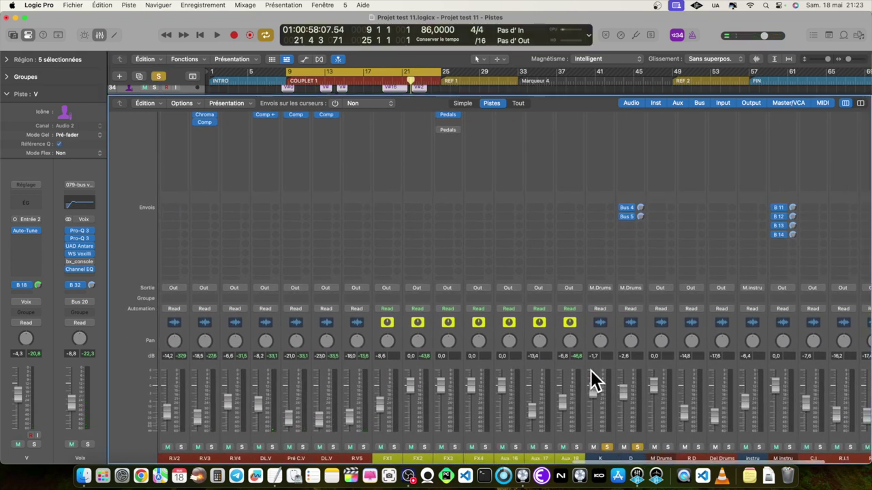
# Step: Copy an existing Compressor insert to the first effect slot of the K drum channel
pyautogui.scroll(3, 592, 376)
pyautogui.hscroll(-2, 245, 211)
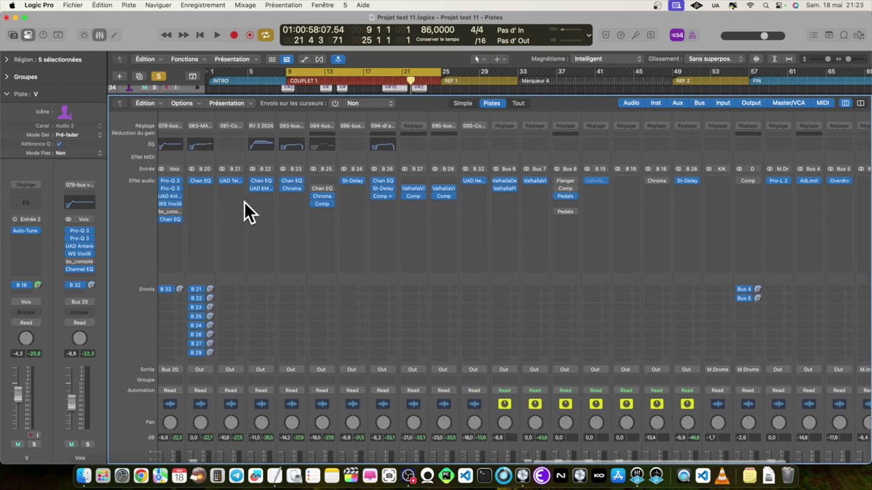
pyautogui.hscroll(-2, 244, 203)
pyautogui.scroll(-1, 232, 210)
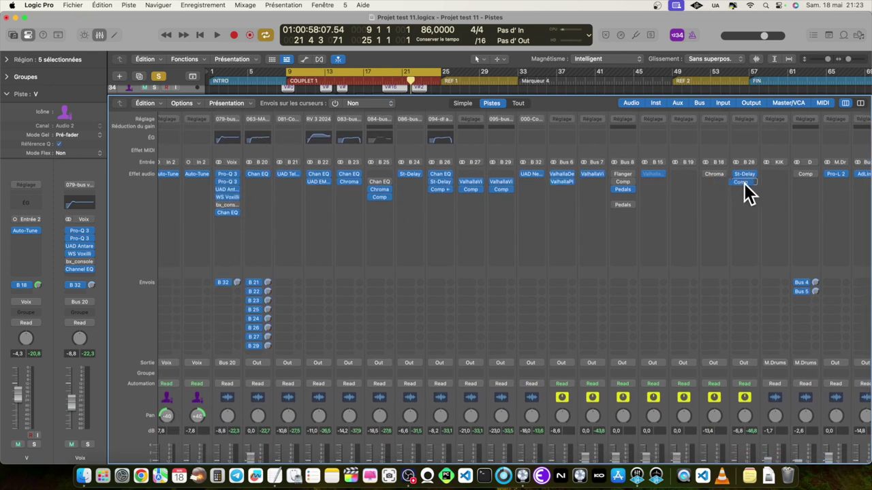
pyautogui.moveTo(744, 183); pyautogui.dragTo(771, 175)
# Step: Review the inserts around the soloed drum channels, then open the Compressor on the K channel and close it again
pyautogui.hscroll(4, 736, 179)
pyautogui.scroll(-3, 674, 191)
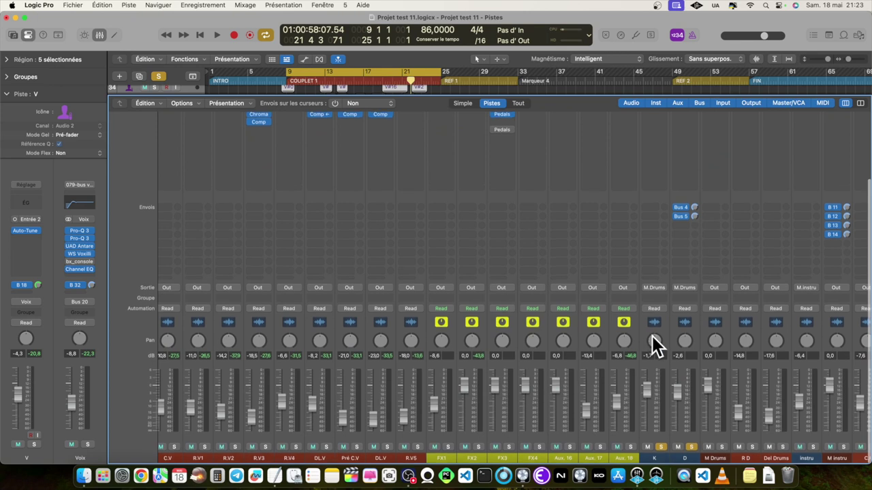
pyautogui.scroll(5, 654, 307)
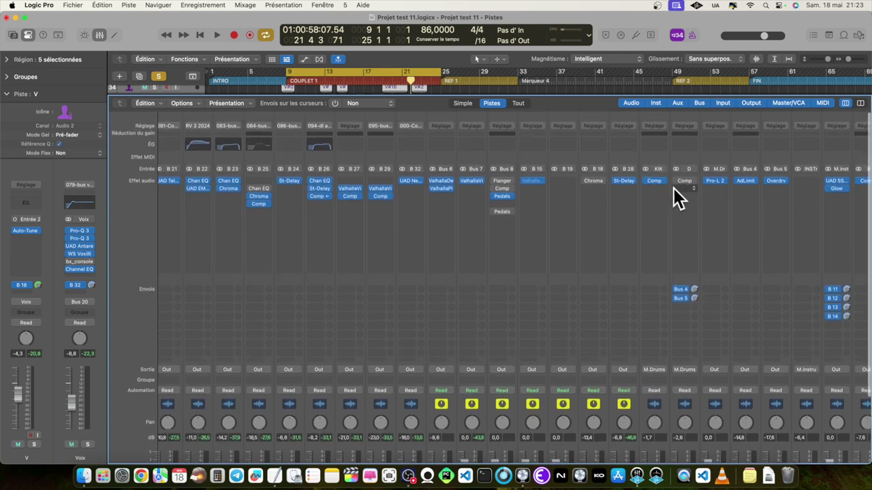
pyautogui.hscroll(-5, 670, 188)
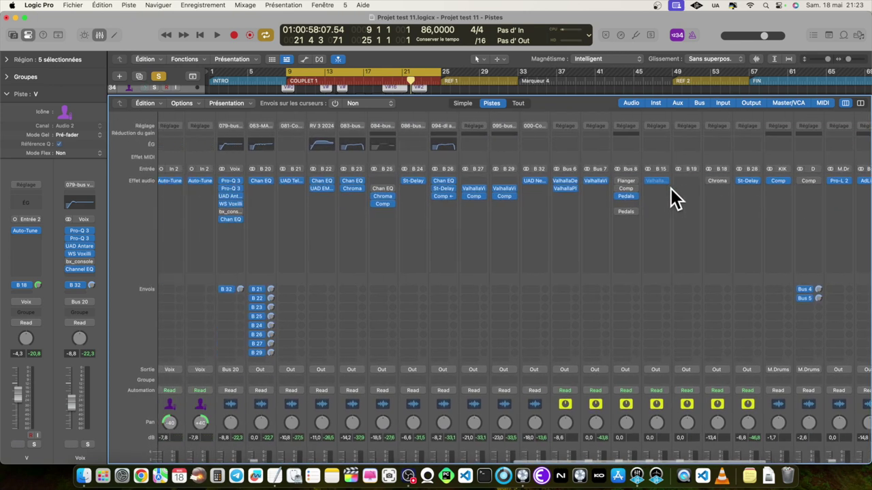
pyautogui.hscroll(5, 587, 205)
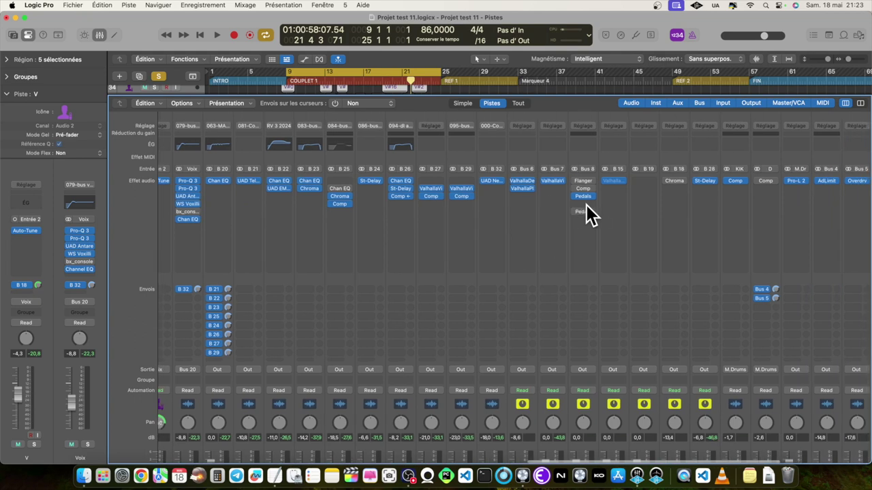
pyautogui.hscroll(2, 635, 194)
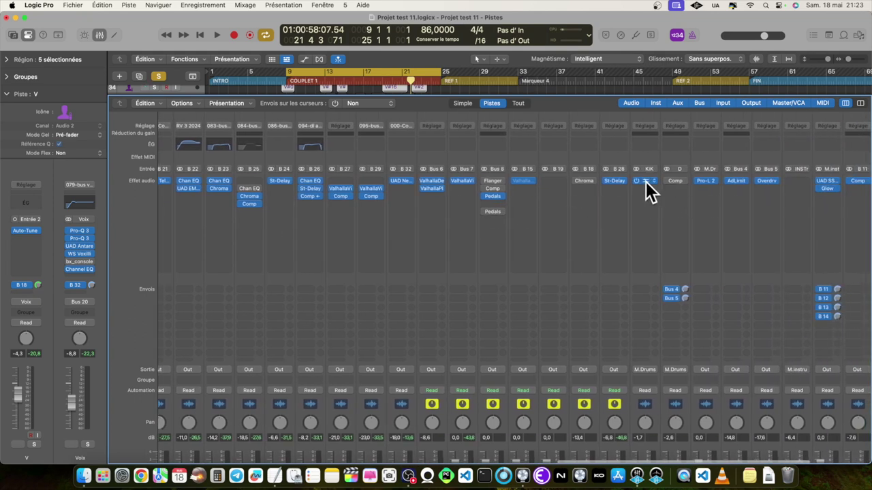
pyautogui.click(646, 181)
pyautogui.click(276, 121)
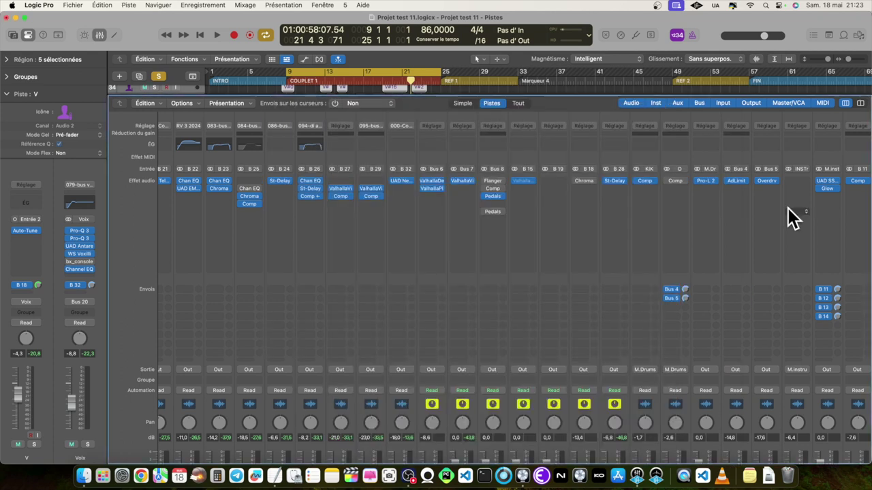
# Step: Move the bypassed Pedalboard insert from Bus 8 to the slot below the K channel's Compressor, then check and close its window
pyautogui.scroll(-5, 780, 210)
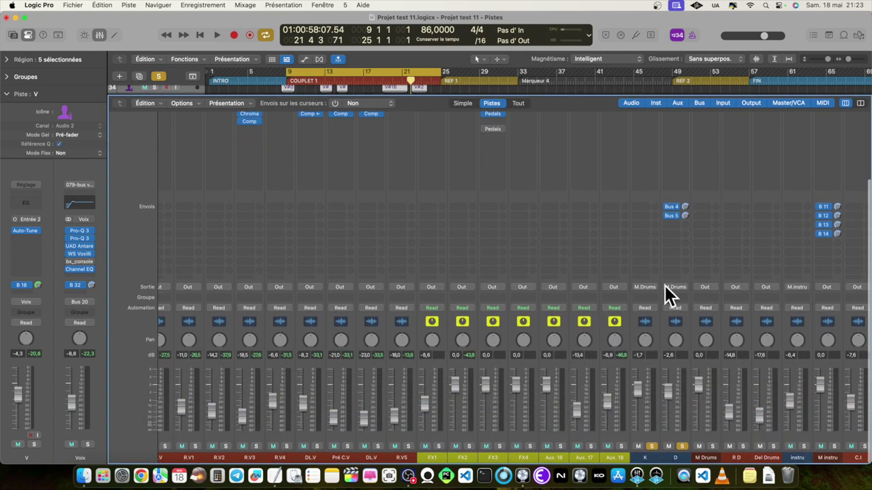
pyautogui.scroll(5, 675, 372)
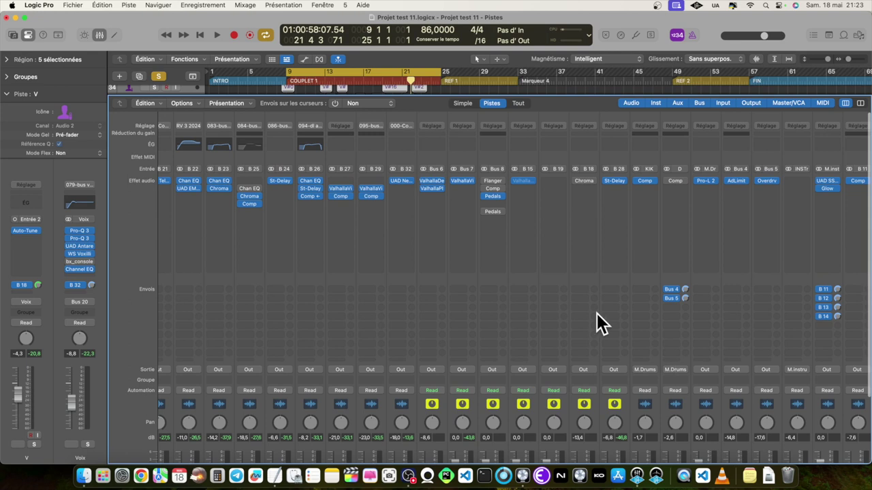
pyautogui.hscroll(-8, 450, 245)
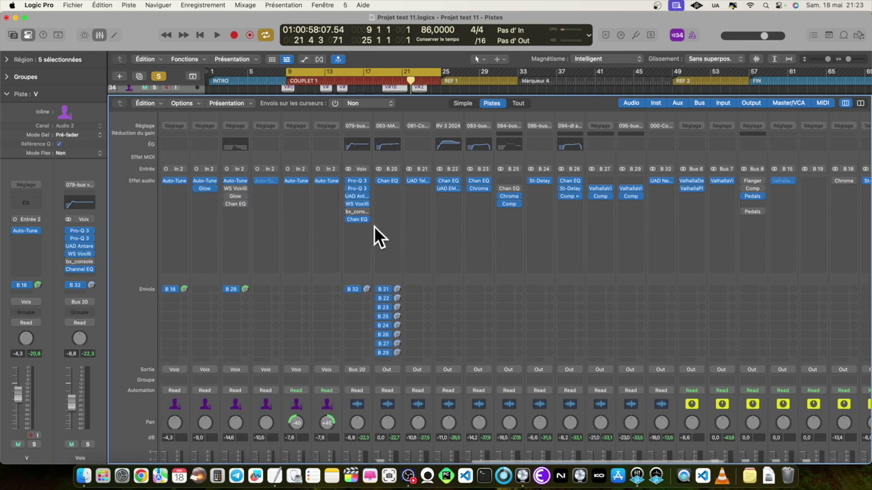
pyautogui.hscroll(4, 395, 227)
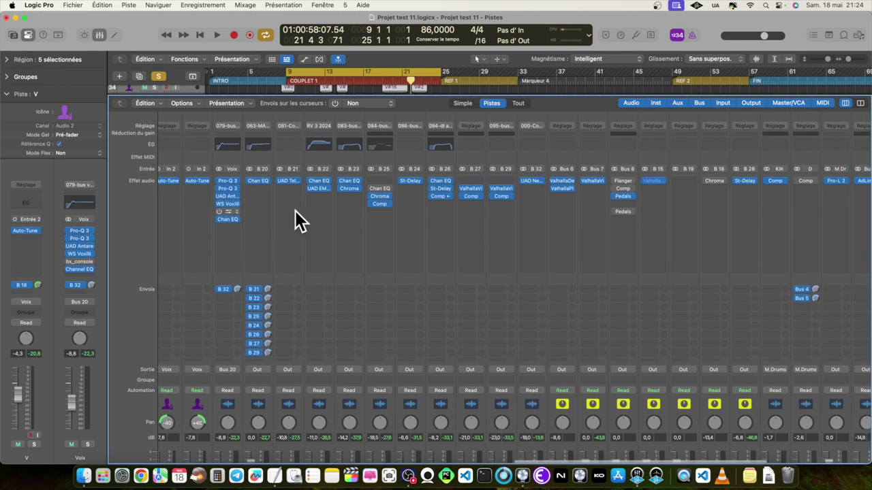
pyautogui.moveTo(807, 206); pyautogui.dragTo(802, 195)
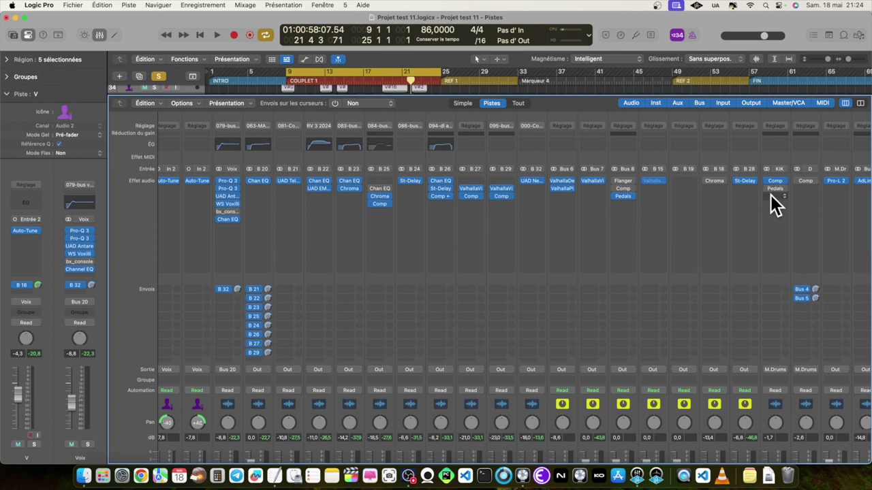
pyautogui.click(776, 188)
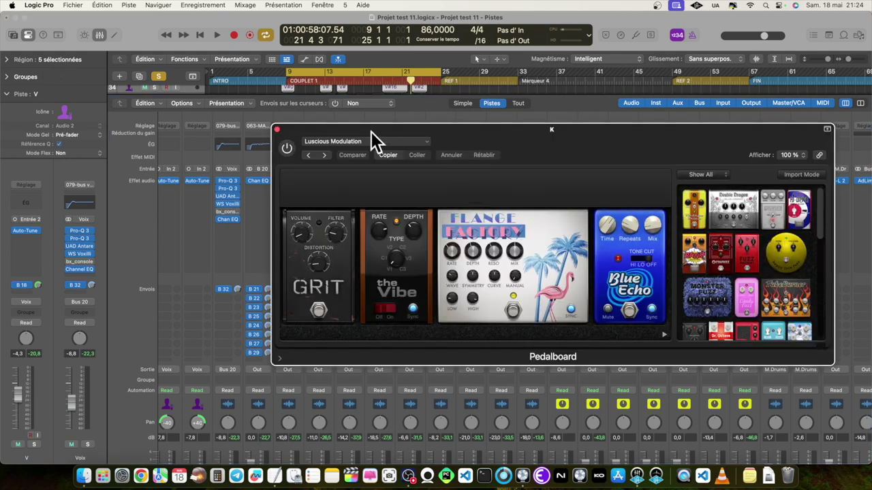
pyautogui.click(277, 129)
# Step: Copy the voice bus's bypassed bx_console SSL 4000 E to Aux 18, then move that copy below Pedalboard on the K channel
pyautogui.moveTo(227, 212); pyautogui.dragTo(749, 196)
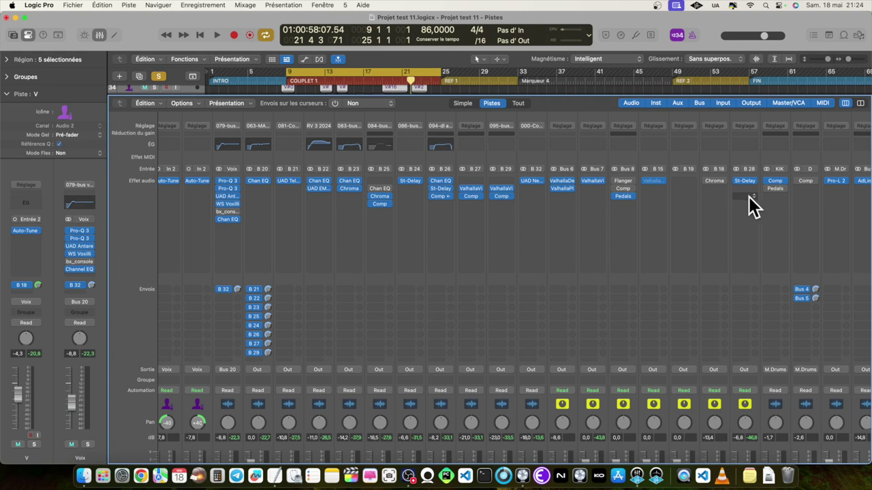
pyautogui.click(750, 198)
pyautogui.hscroll(3, 674, 205)
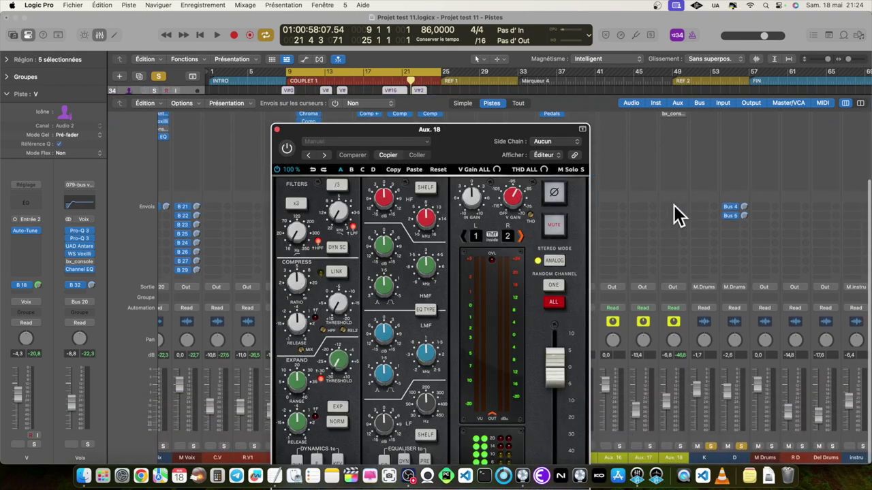
pyautogui.moveTo(719, 193); pyautogui.dragTo(710, 194)
pyautogui.press('super+w')
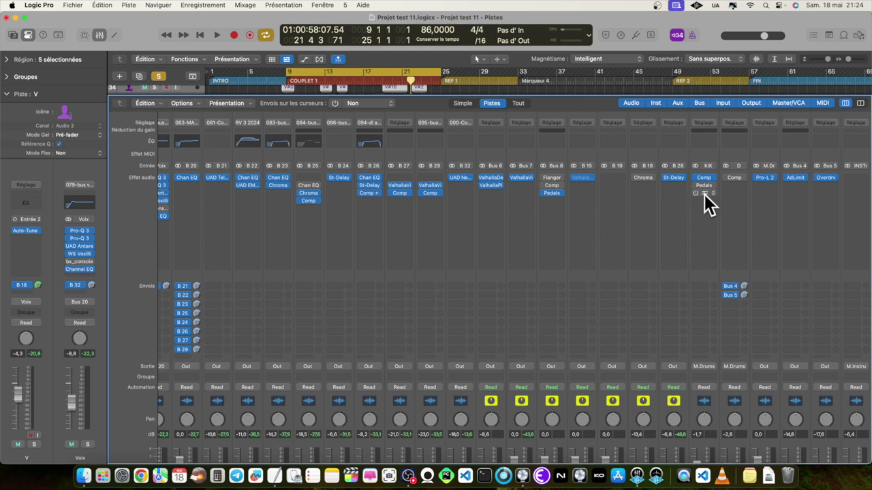
# Step: Open bx_console SSL 4000 E on the K channel, start playback and switch the plug-in on
pyautogui.click(704, 194)
pyautogui.press('space')
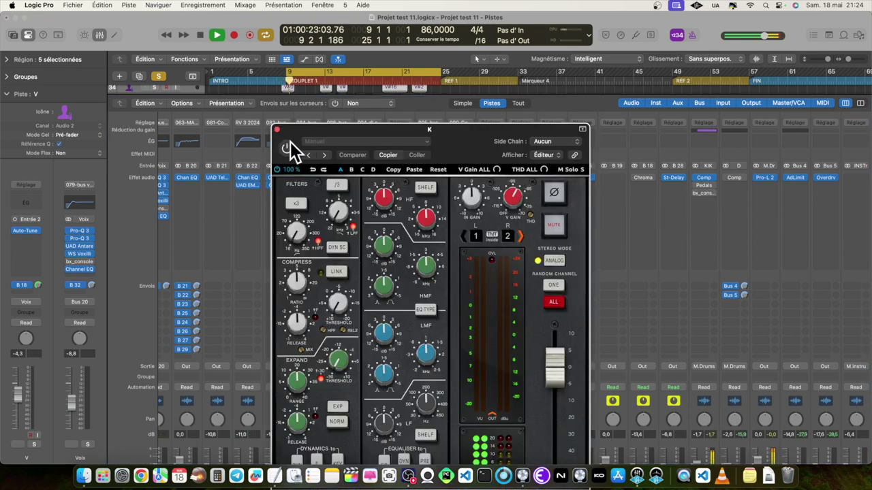
pyautogui.moveTo(467, 144); pyautogui.dragTo(363, 92)
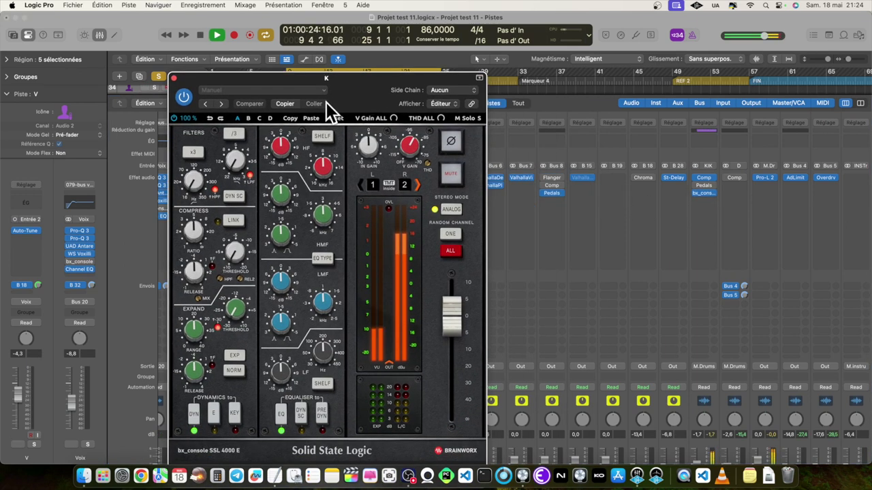
# Step: Browse the bx_console factory presets and App Presets on the K channel without loading one
pyautogui.click(282, 92)
pyautogui.scroll(-5, 320, 314)
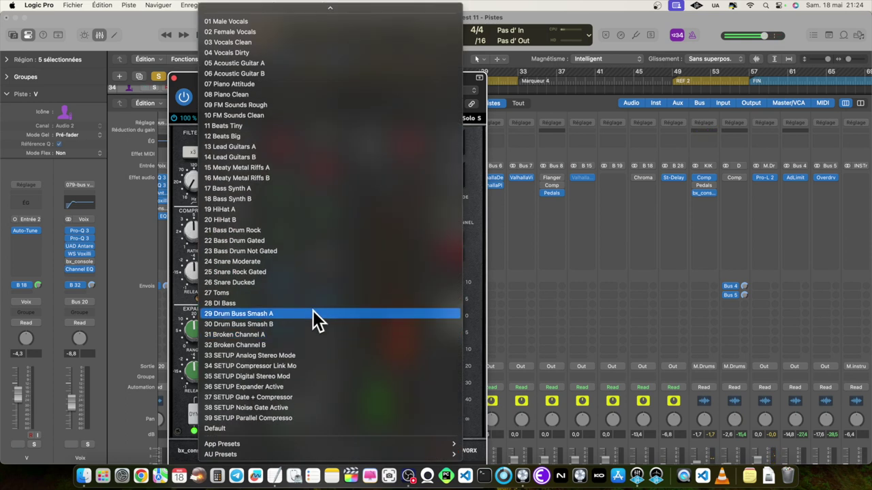
pyautogui.moveTo(421, 449)
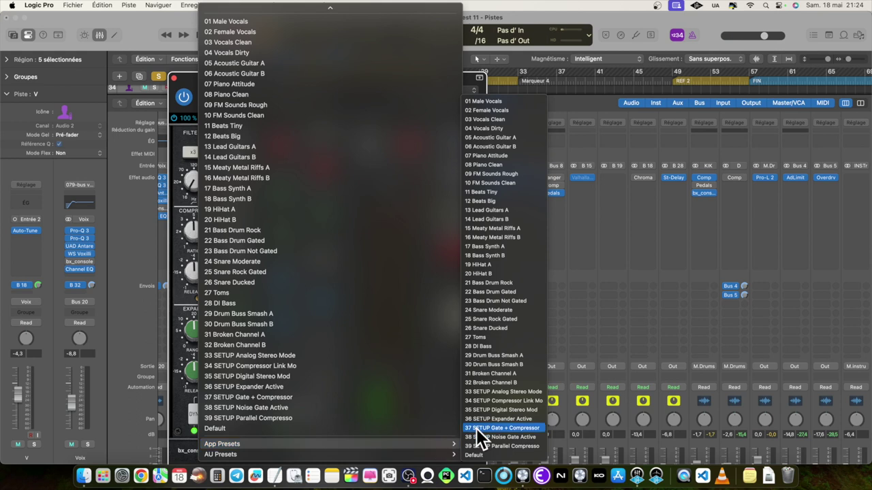
pyautogui.click(607, 222)
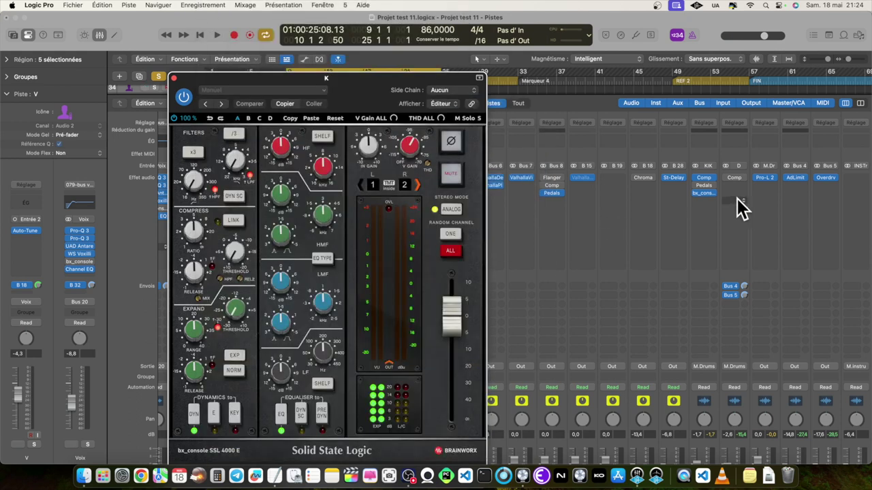
# Step: Add a Channel EQ after bx_console on the K channel, arrange both plug-in windows side by side and resume playback
pyautogui.doubleClick(696, 139)
pyautogui.moveTo(509, 120); pyautogui.dragTo(708, 102)
pyautogui.moveTo(453, 91); pyautogui.dragTo(392, 59)
pyautogui.press('space')
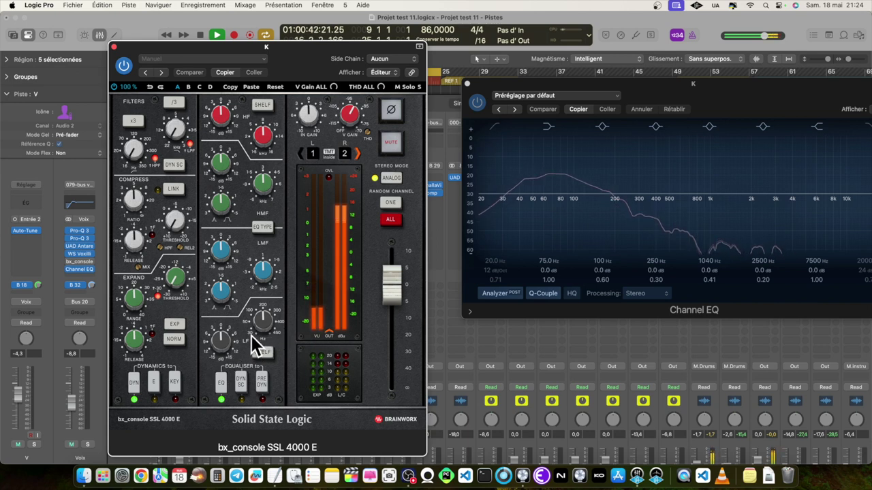
# Step: Lower the LF frequency and boost the LF gain in the K channel's bx_console
pyautogui.moveTo(261, 327); pyautogui.dragTo(261, 344)
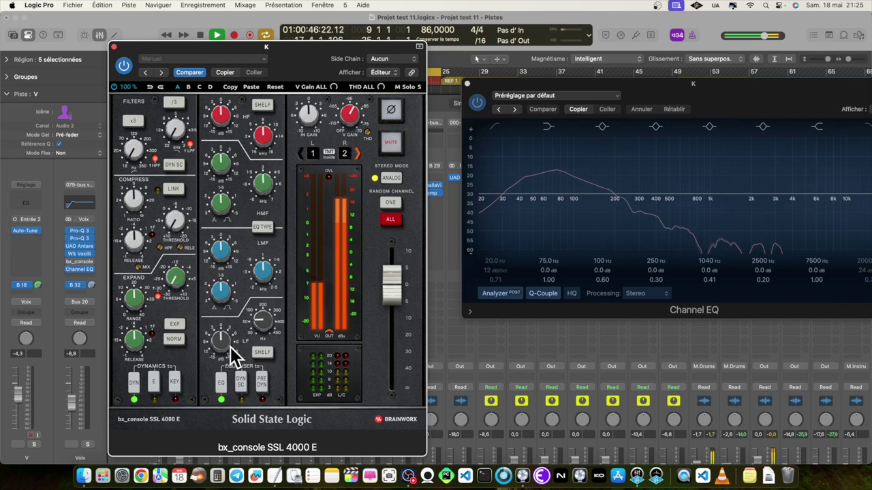
pyautogui.moveTo(224, 345); pyautogui.dragTo(224, 336)
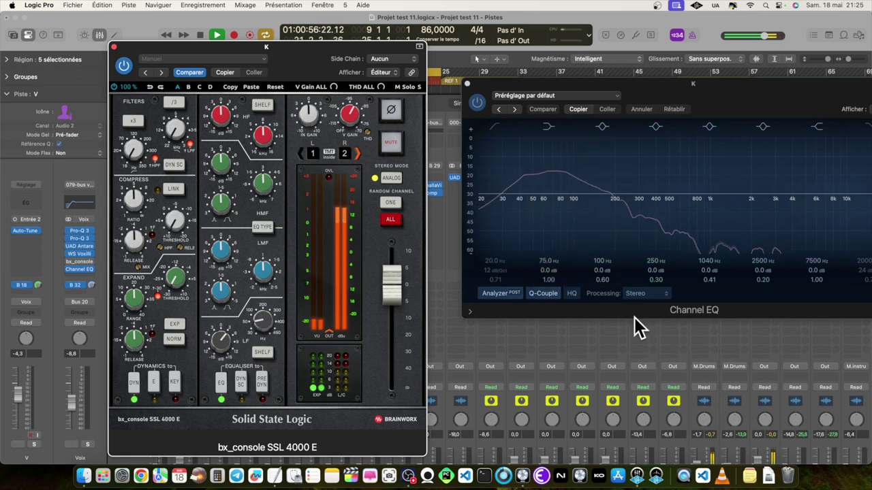
# Step: Clear the D channel's solo and compare the K channel's sound with bx_console bypassed and active
pyautogui.scroll(-3, 653, 382)
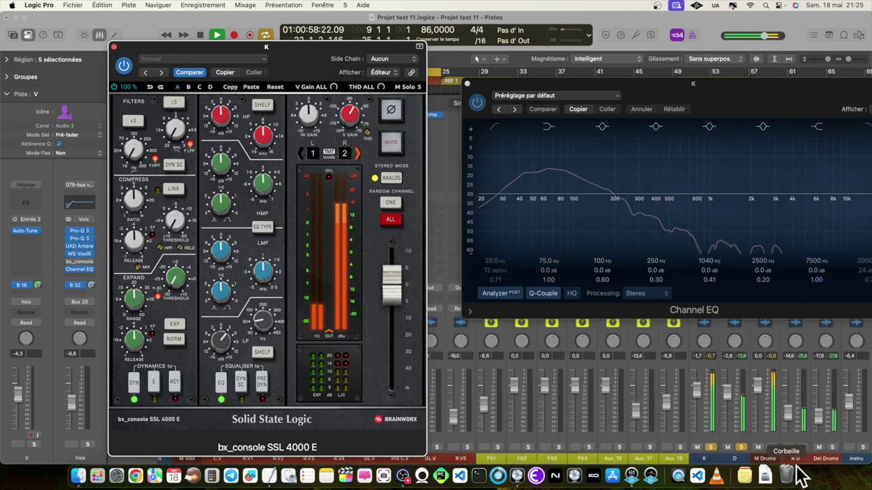
pyautogui.click(741, 448)
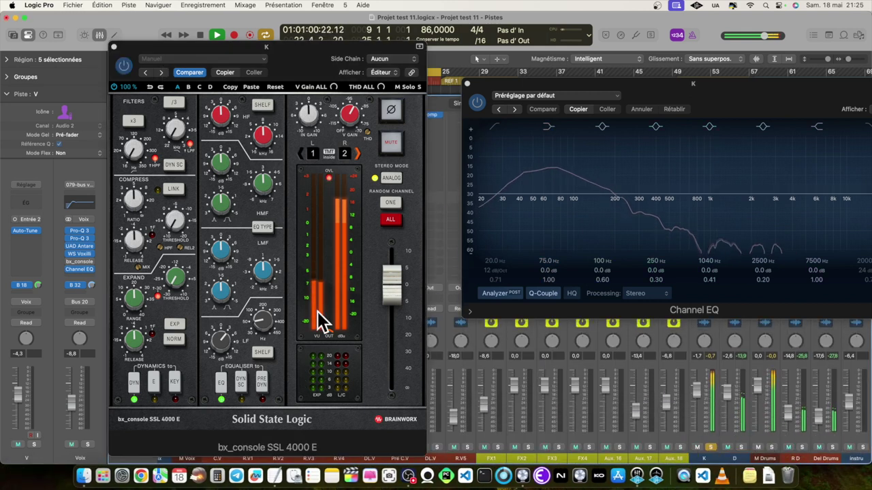
pyautogui.click(125, 67)
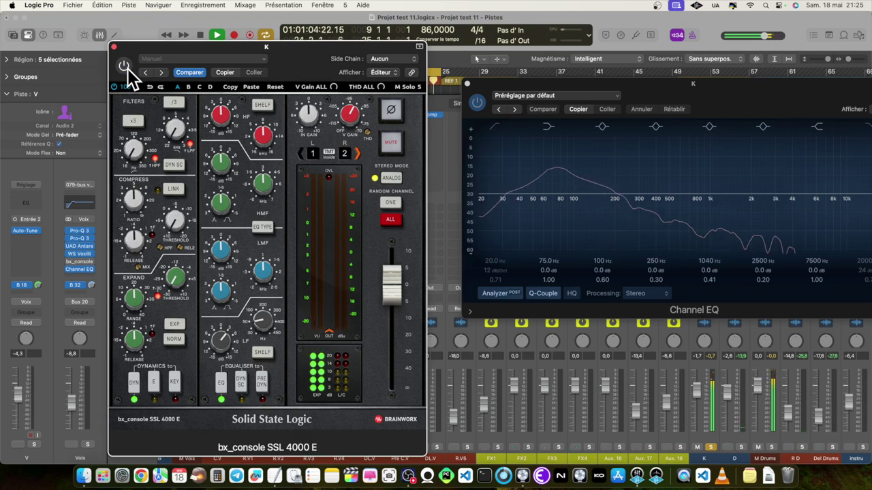
pyautogui.click(125, 67)
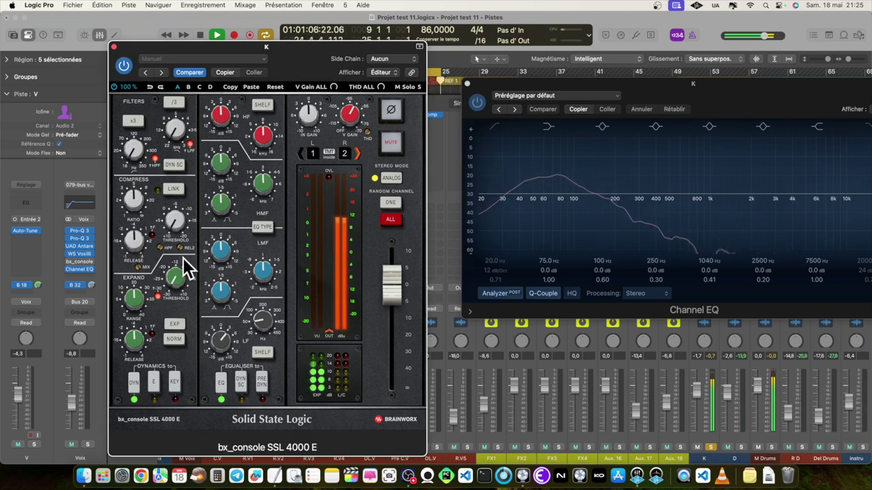
# Step: Close the K channel's bx_console and Channel EQ windows, and solo the D channel instead of K
pyautogui.click(114, 46)
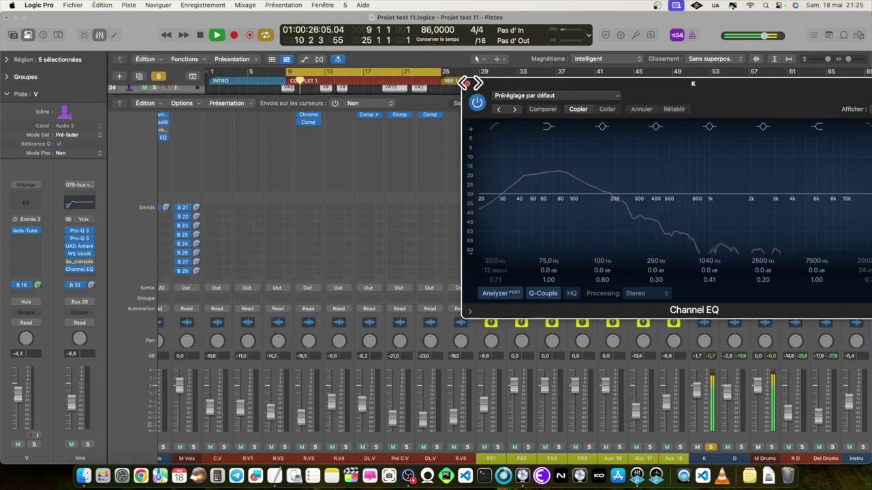
pyautogui.click(468, 85)
pyautogui.scroll(3, 733, 246)
pyautogui.scroll(-3, 729, 306)
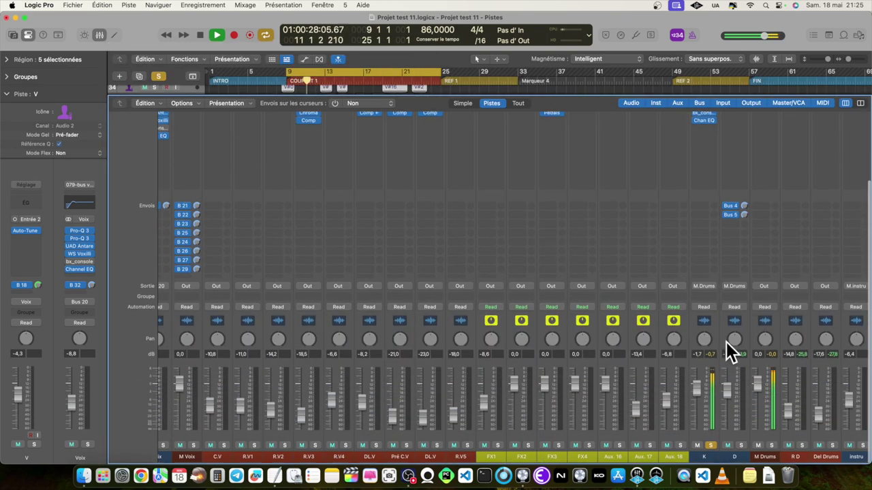
pyautogui.click(713, 446)
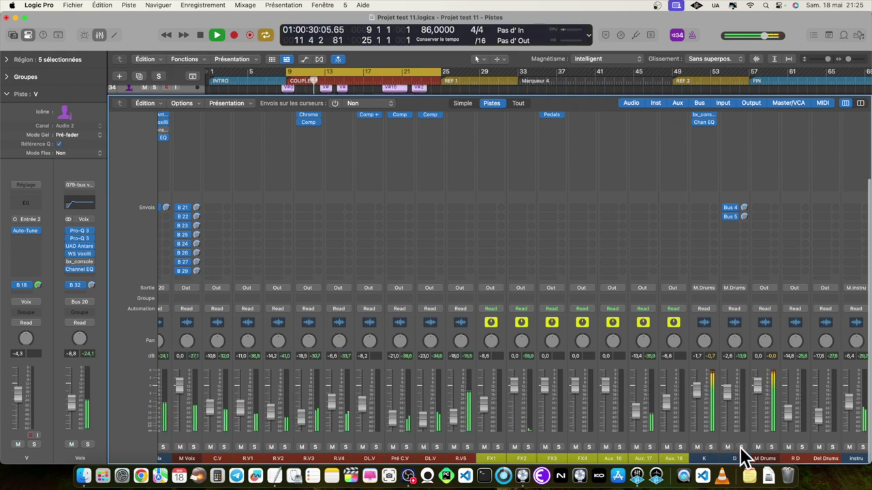
pyautogui.click(741, 448)
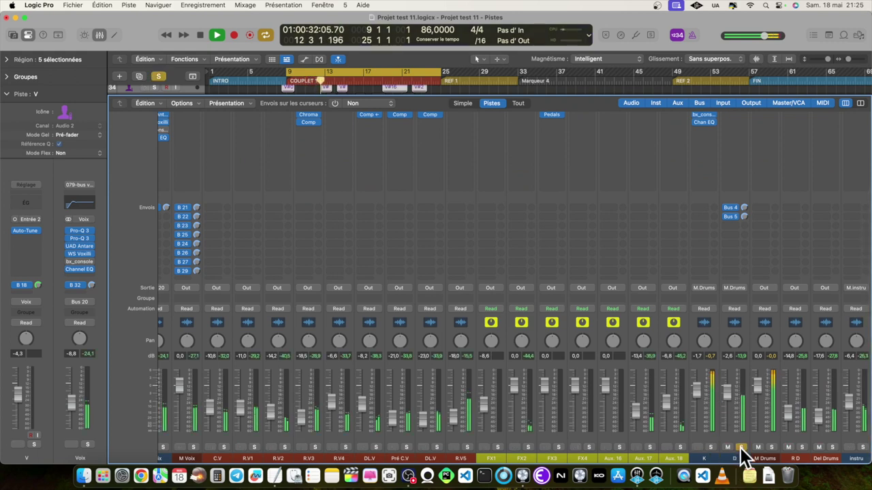
# Step: Copy the K channel's bx_console insert to the third effect slot of the D channel and open the copy
pyautogui.scroll(3, 746, 436)
pyautogui.moveTo(705, 197); pyautogui.dragTo(734, 194)
pyautogui.click(736, 197)
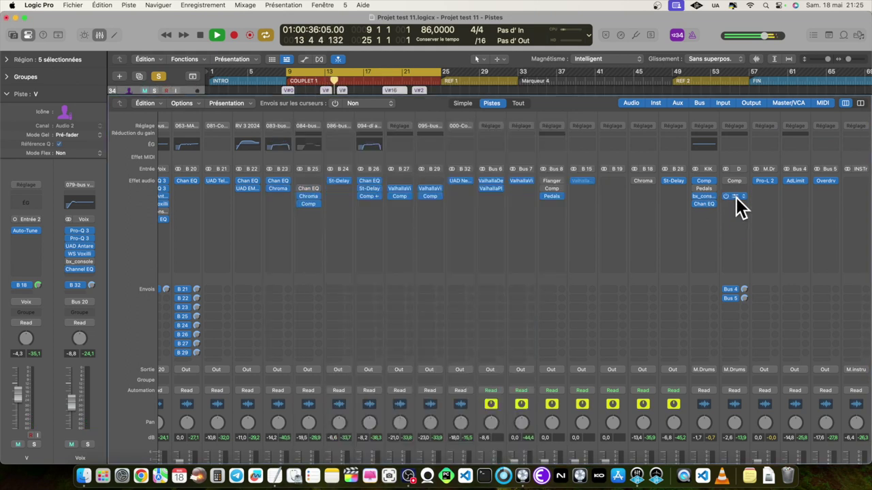
pyautogui.click(737, 197)
# Step: Add a Channel EQ to the D channel and arrange its analyzer window beside the bx_console window
pyautogui.click(734, 143)
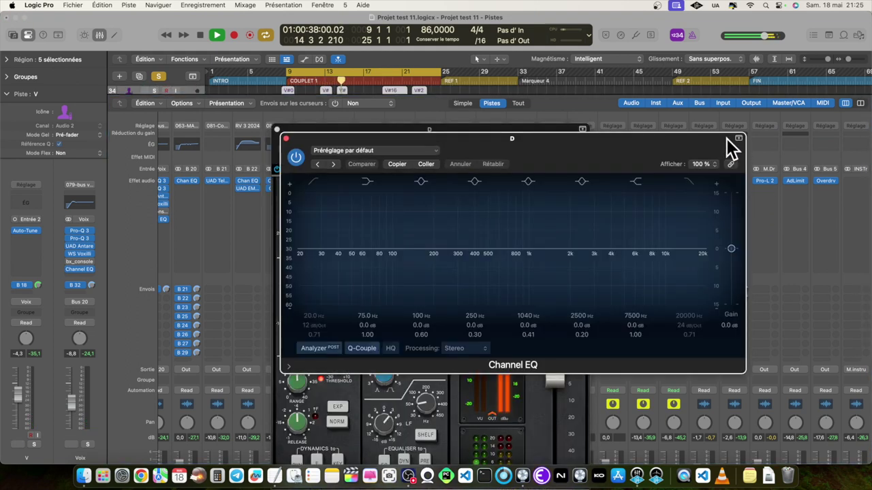
pyautogui.moveTo(525, 146); pyautogui.dragTo(702, 147)
pyautogui.moveTo(385, 135); pyautogui.dragTo(253, 60)
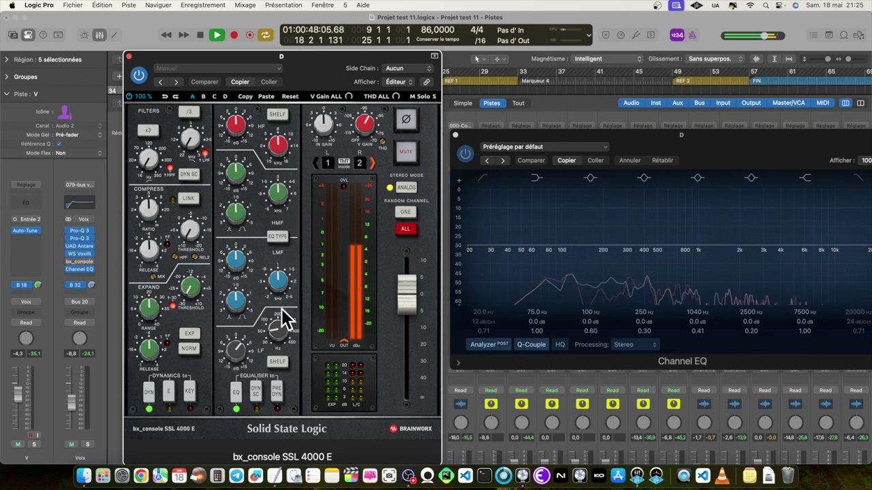
# Step: Shape the D channel's bx_console EQ bands, set the compressor ratio to about 3.4:1, and compare the result against bypass
pyautogui.moveTo(277, 335); pyautogui.dragTo(273, 296)
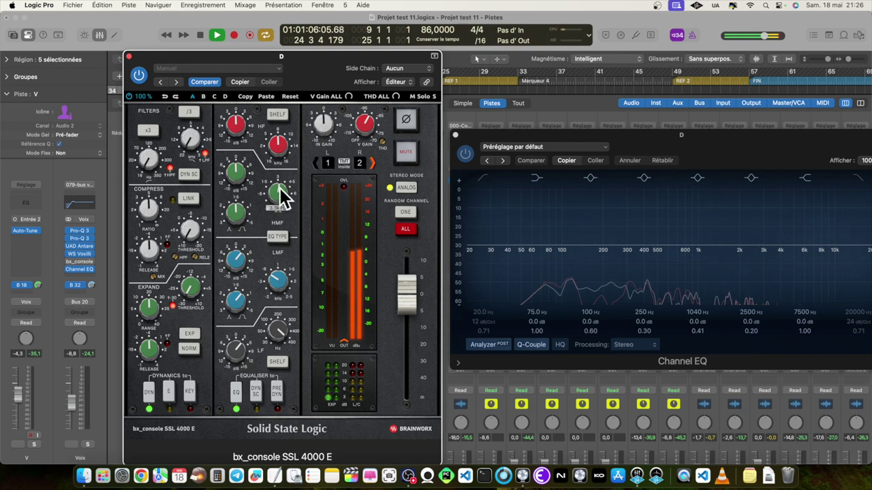
pyautogui.moveTo(237, 150); pyautogui.dragTo(239, 157)
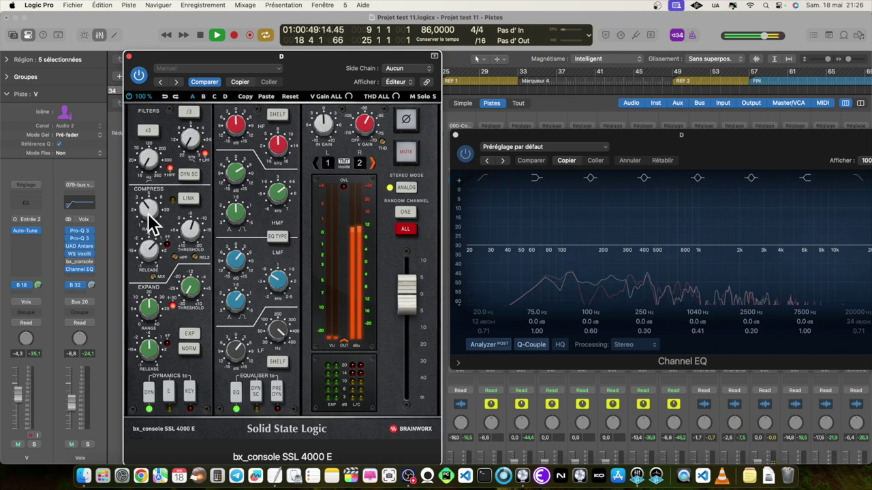
pyautogui.moveTo(139, 189)
pyautogui.mouseDown()
pyautogui.moveTo(146, 224)
pyautogui.moveTo(139, 197)
pyautogui.mouseUp()
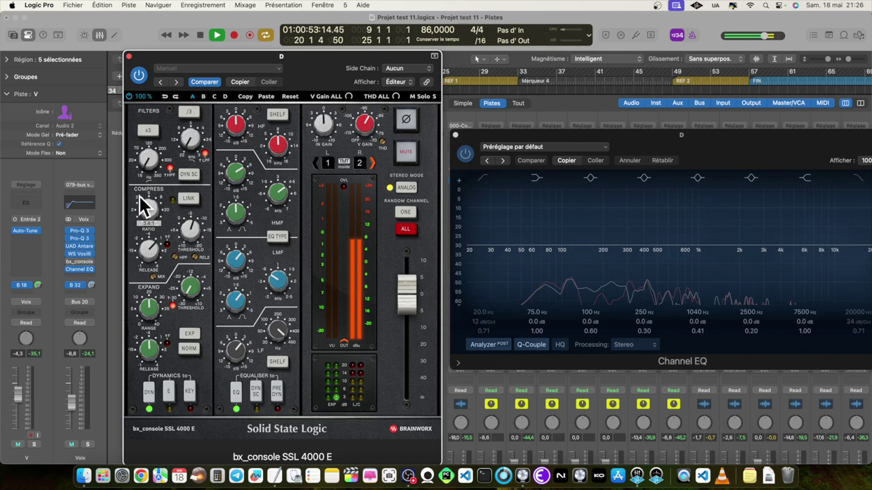
pyautogui.click(139, 75)
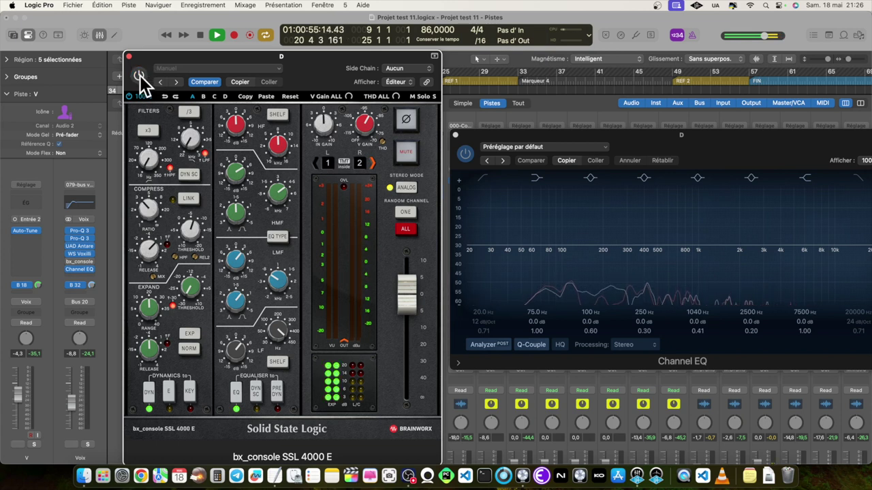
pyautogui.click(139, 75)
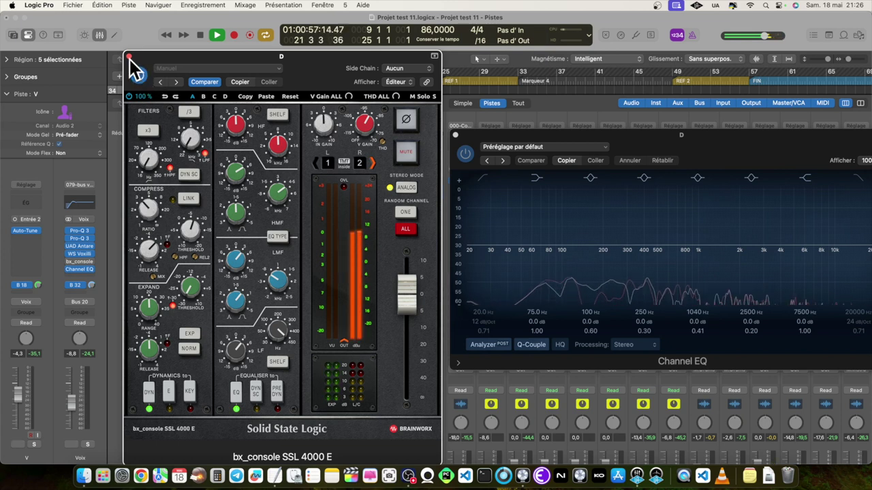
# Step: Close the D channel's bx_console and Channel EQ windows and clear its solo
pyautogui.click(129, 56)
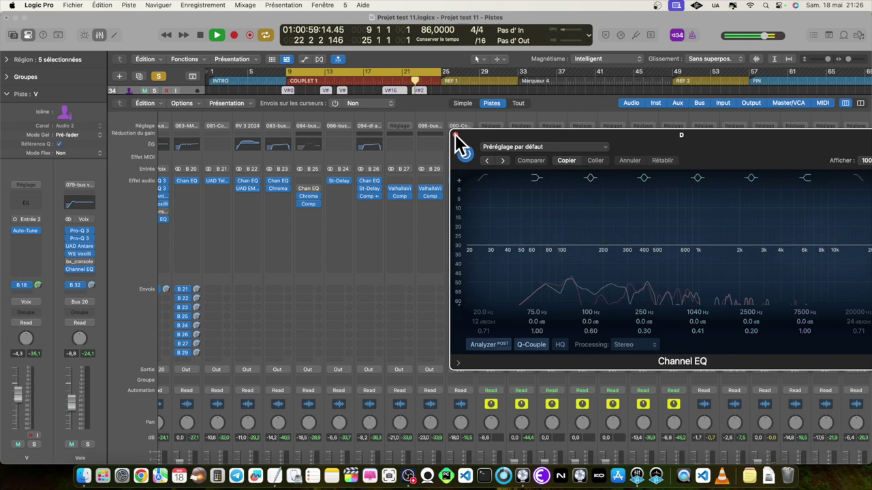
pyautogui.click(455, 136)
pyautogui.scroll(-3, 706, 306)
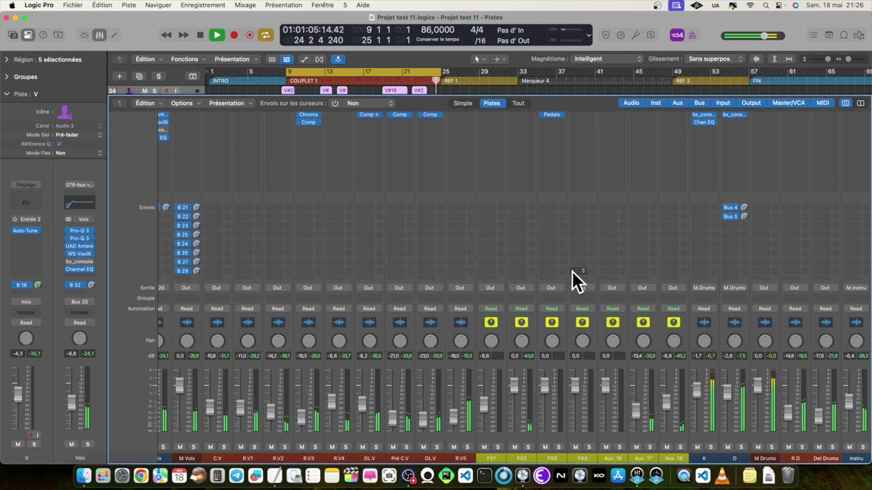
# Step: Examine the inserts on the master channel, then look over the tracks in the arrangement during playback
pyautogui.hscroll(5, 540, 263)
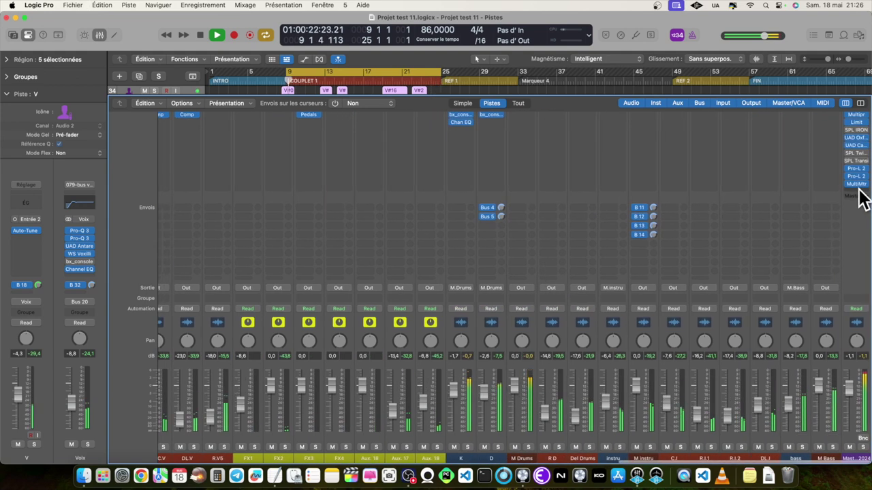
pyautogui.moveTo(865, 161)
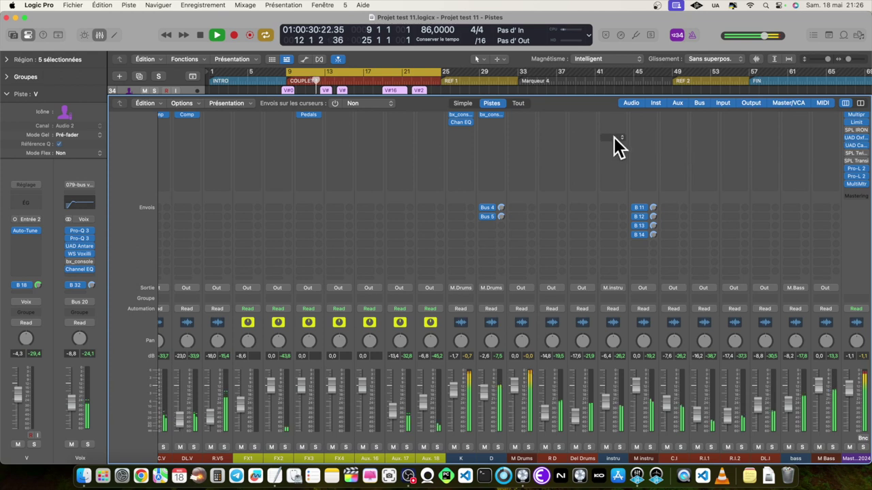
pyautogui.press('x')
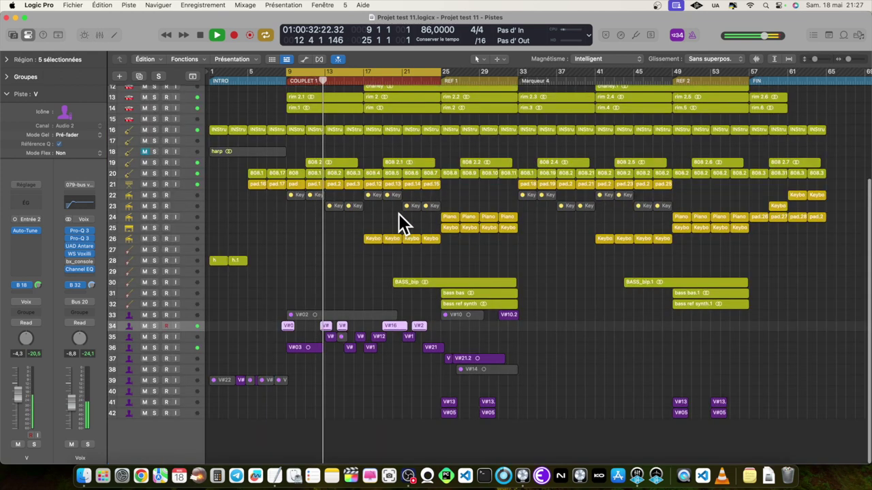
pyautogui.scroll(3, 399, 219)
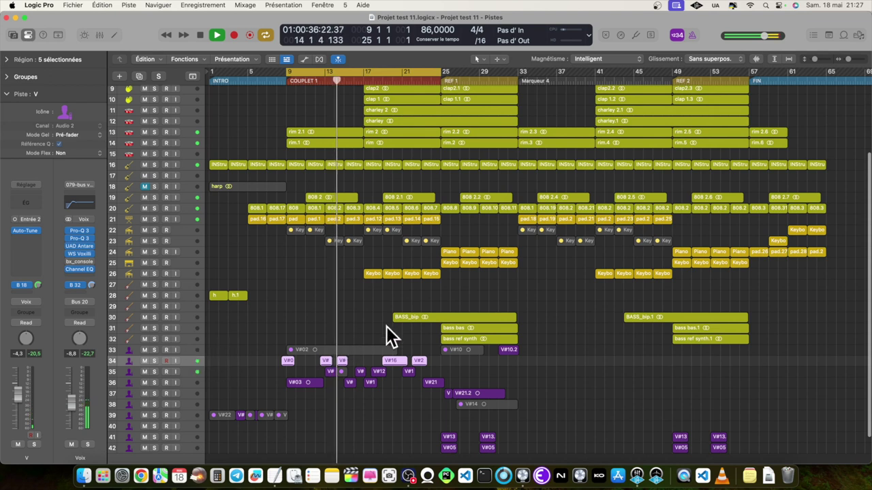
# Step: Return to the mixer and open the bypassed bx_console SSL 4000 E on the voice bus
pyautogui.press('x')
pyautogui.scroll(3, 455, 283)
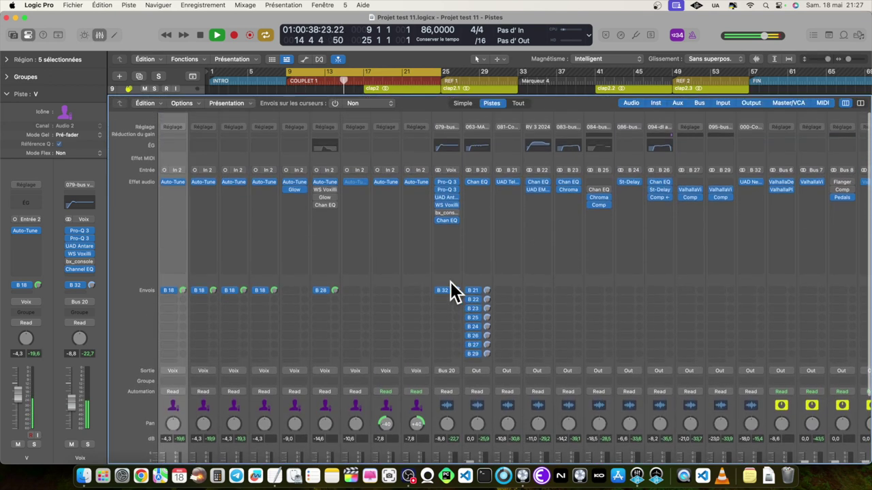
pyautogui.click(447, 212)
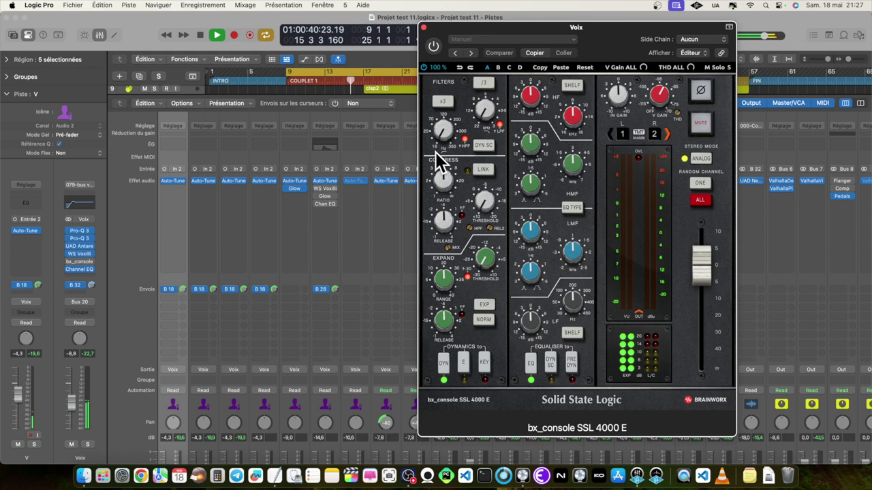
# Step: Compare the voice bus's bx_console SSL 4000 E against bypass and close its window
pyautogui.click(432, 46)
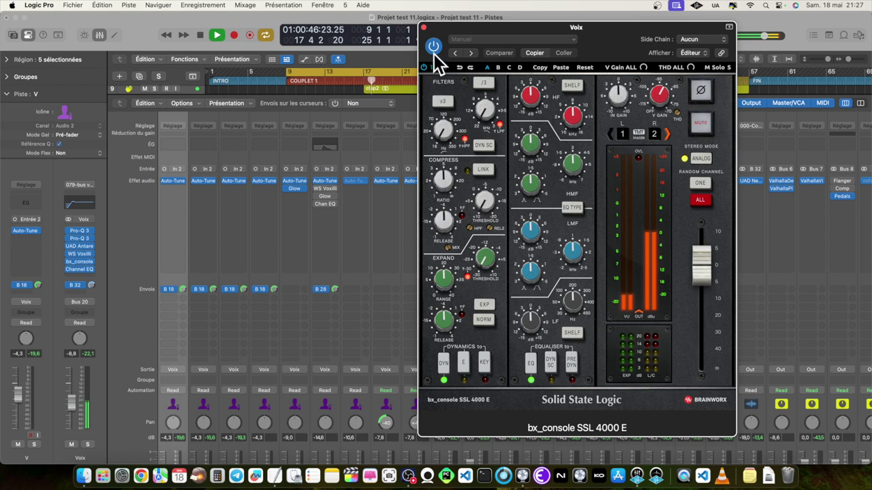
pyautogui.click(423, 26)
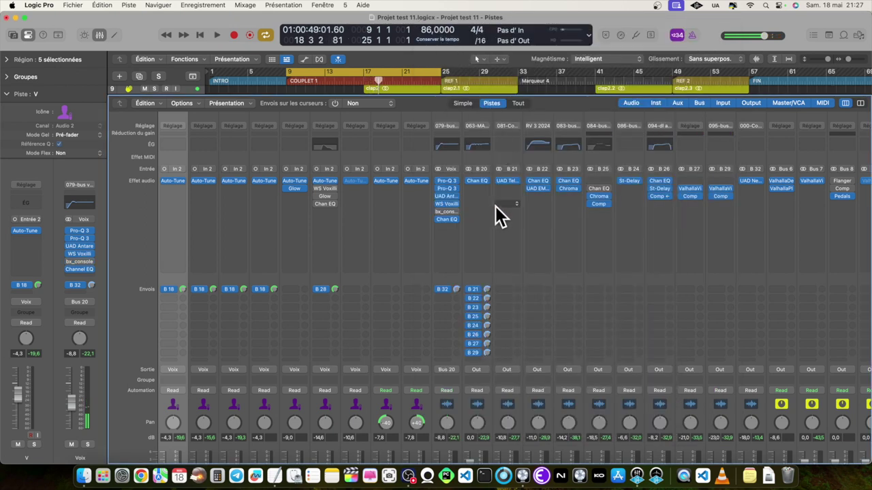
# Step: Insert Plugin Alliance's bx_glue in the first free slot below MultiMeter on the master channel
pyautogui.scroll(-5, 495, 216)
pyautogui.hscroll(1, 496, 217)
pyautogui.hscroll(10, 497, 206)
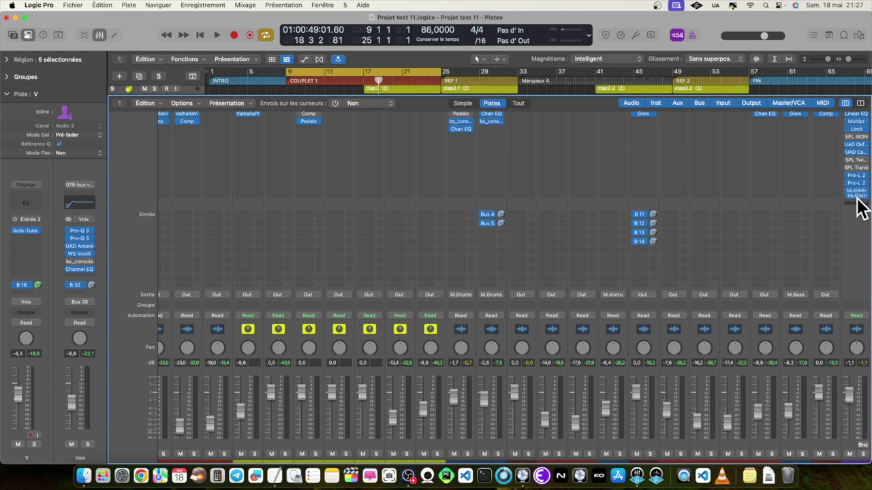
pyautogui.scroll(3, 859, 187)
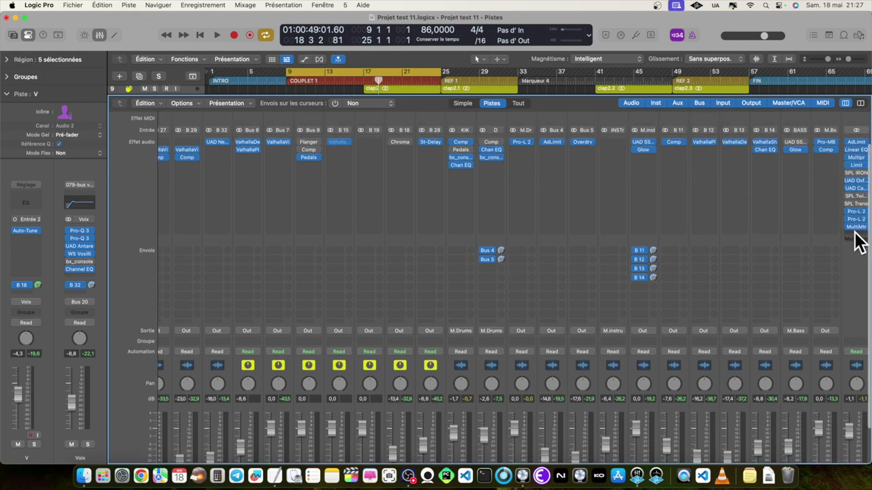
pyautogui.click(856, 236)
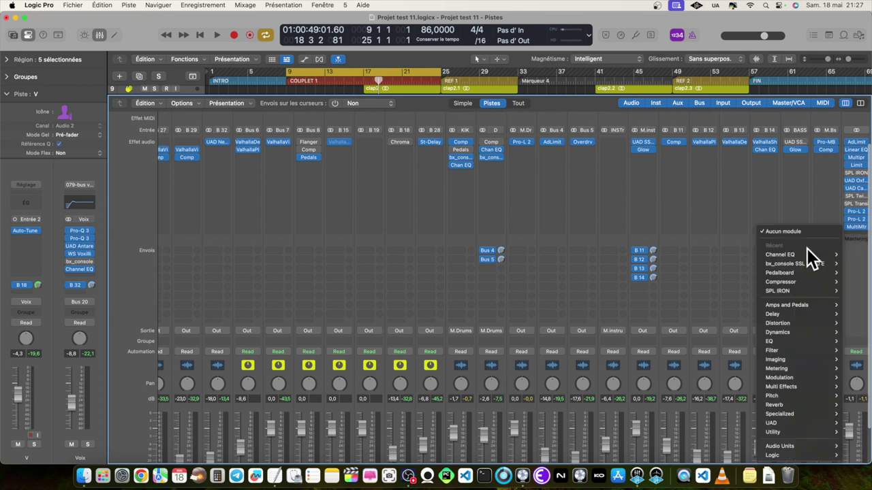
pyautogui.moveTo(798, 447)
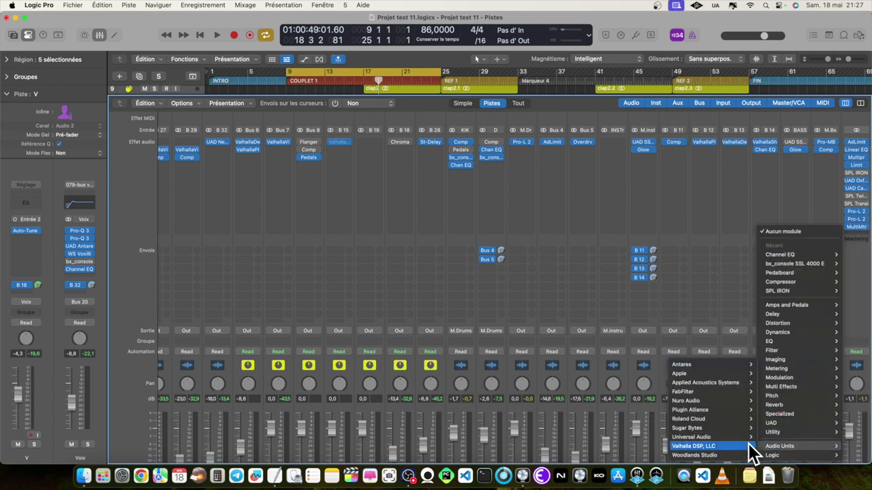
pyautogui.moveTo(705, 437)
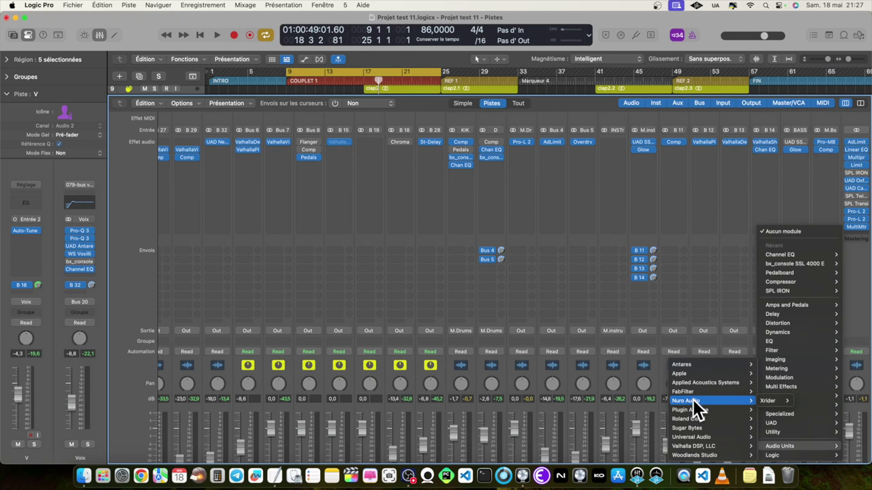
pyautogui.moveTo(709, 455)
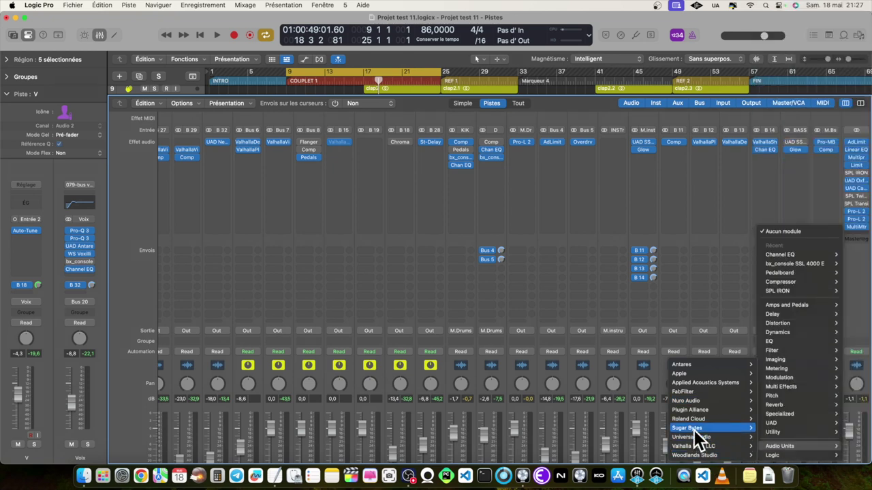
pyautogui.moveTo(697, 412)
pyautogui.moveTo(791, 409)
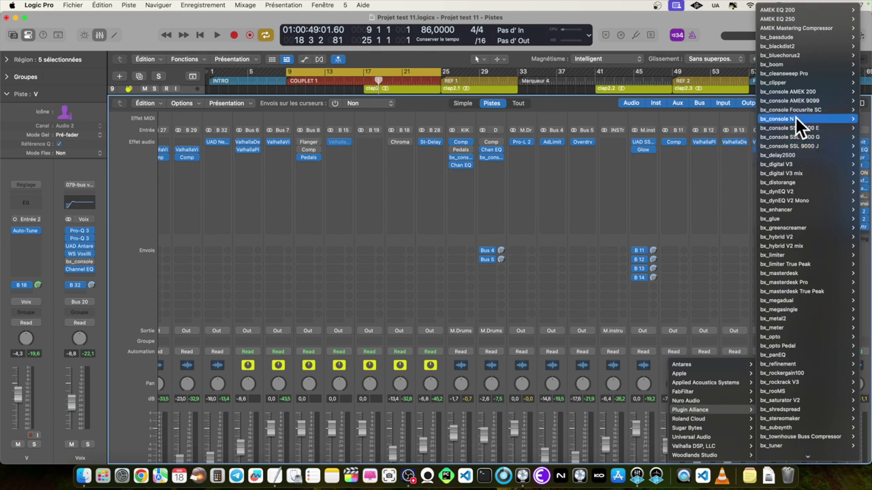
pyautogui.moveTo(789, 61)
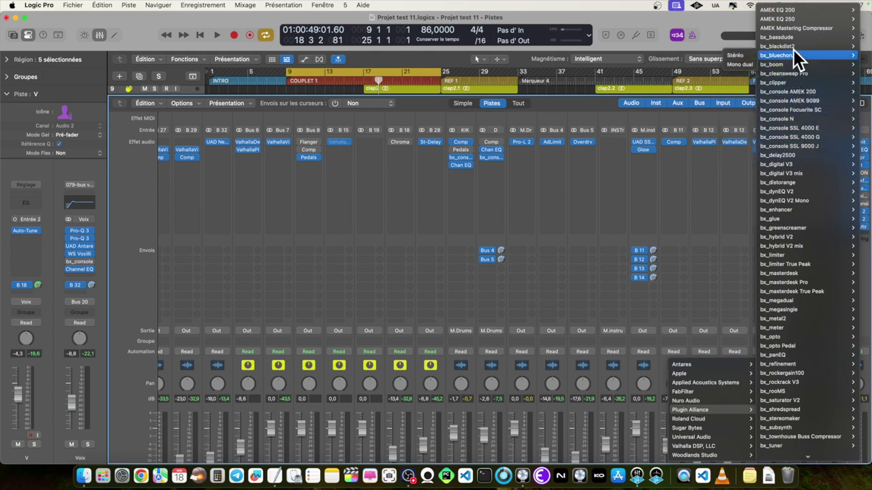
pyautogui.scroll(-5, 802, 69)
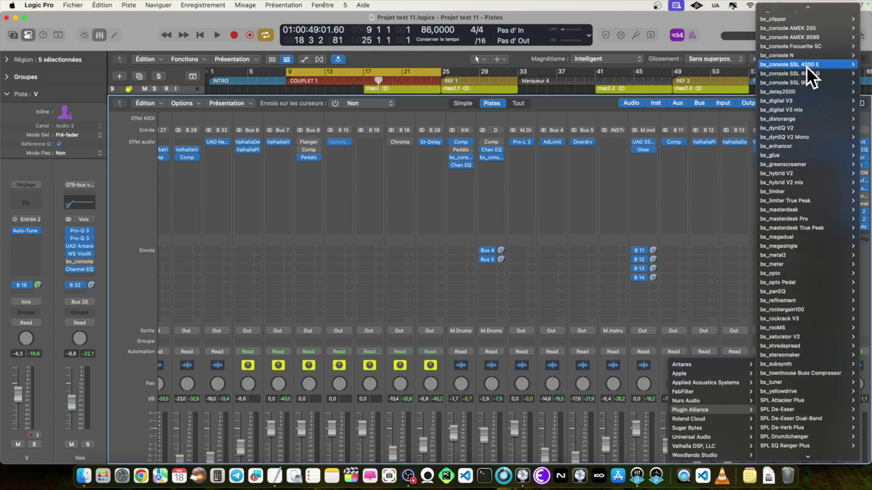
pyautogui.click(801, 74)
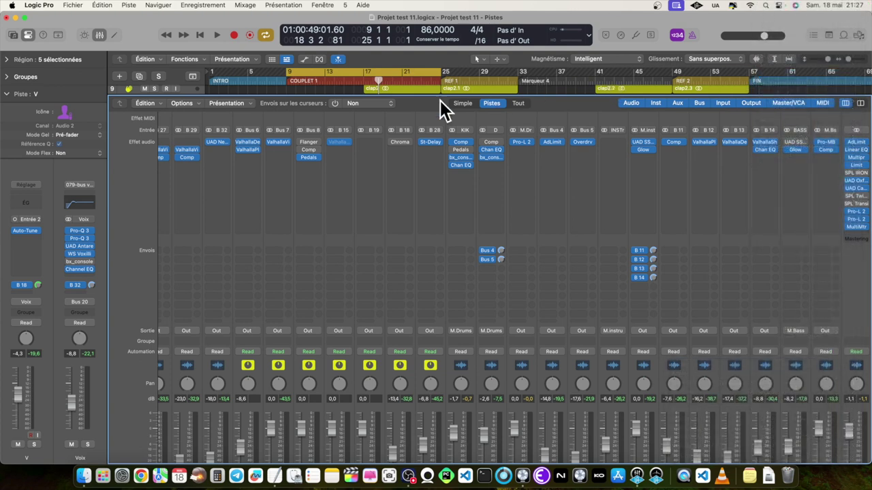
# Step: Load the "02 Master Glue" preset in the master's bx_glue and audition it before and after the change
pyautogui.moveTo(487, 132); pyautogui.dragTo(474, 94)
pyautogui.press('space')
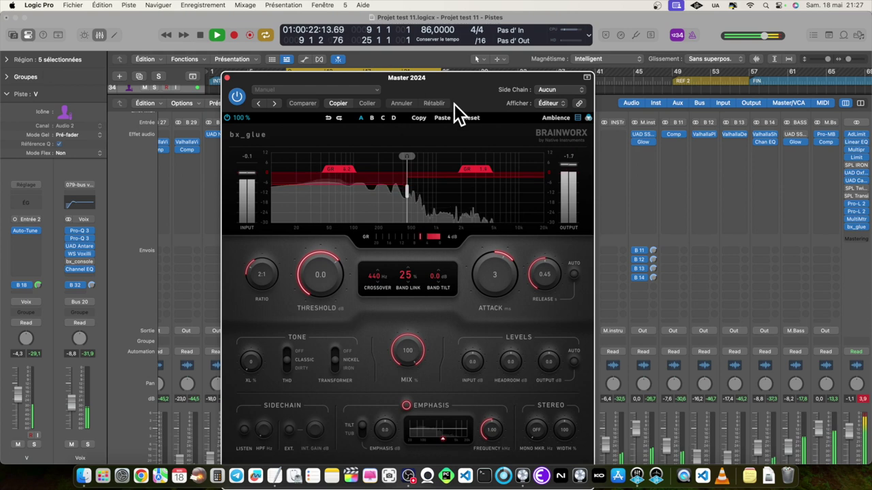
pyautogui.press('space')
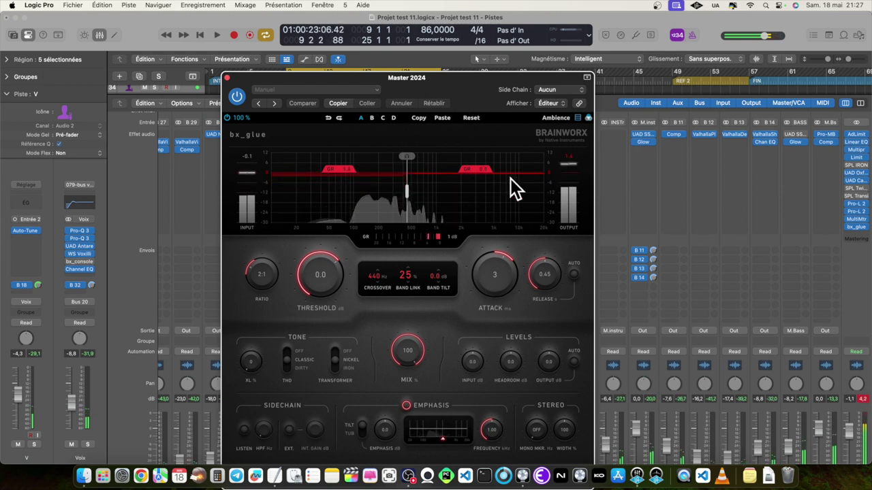
pyautogui.click(339, 91)
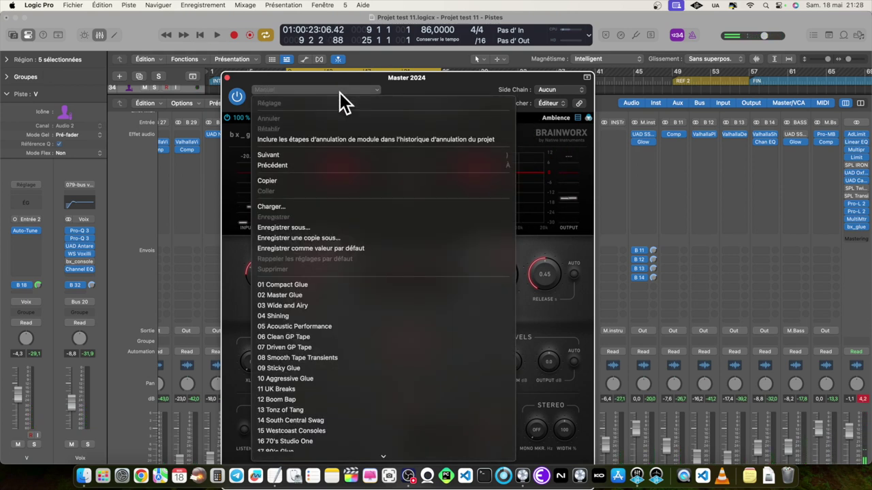
pyautogui.click(350, 294)
pyautogui.press('space')
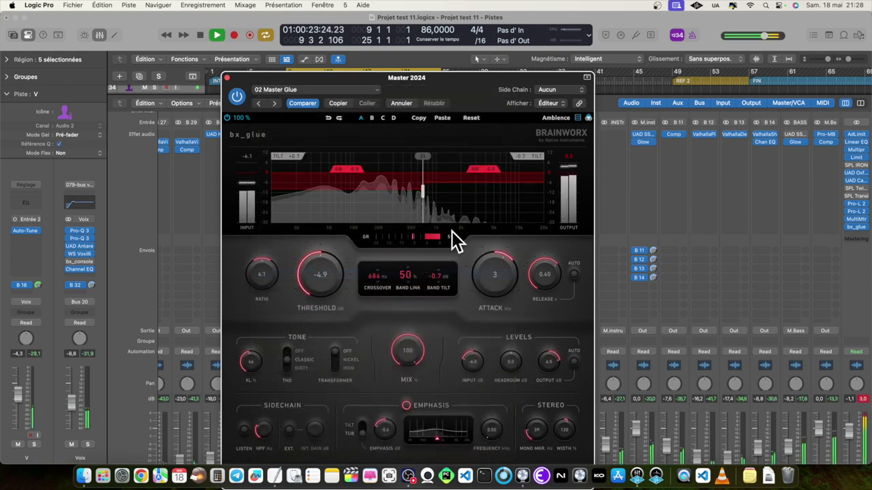
pyautogui.press('space')
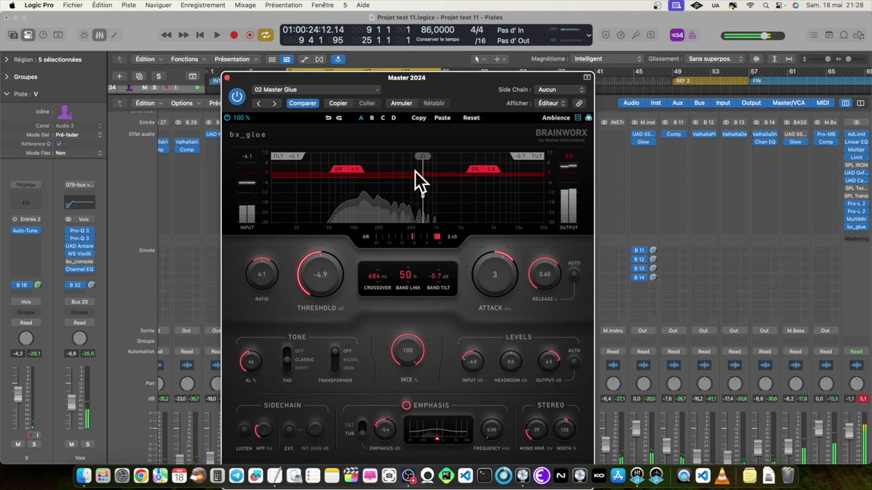
# Step: Reset the master channel's peak level and move bx_glue above MultiMeter in its inserts
pyautogui.click(862, 400)
pyautogui.press('space')
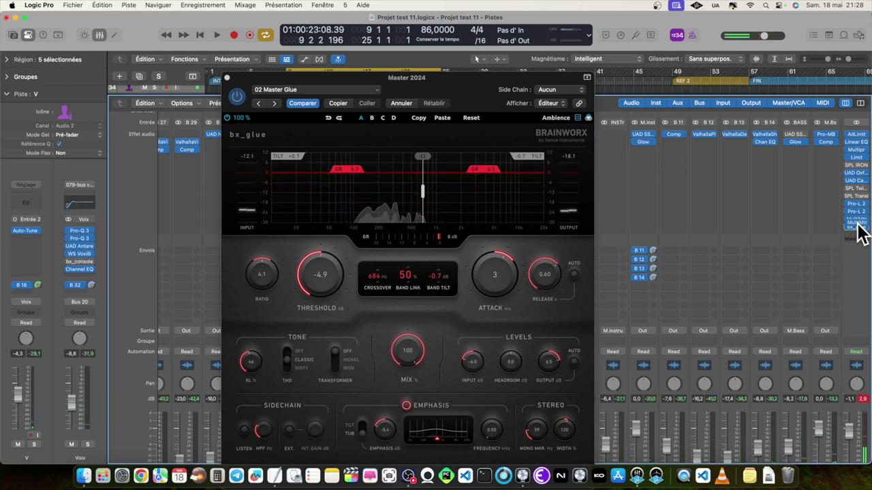
pyautogui.scroll(-1, 859, 230)
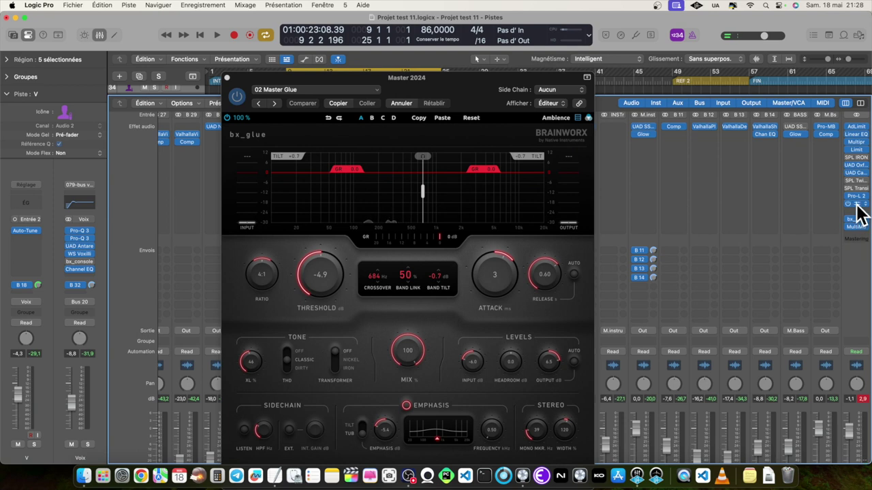
# Step: Inspect the two Pro-L 2 limiters on the master channel and move bx_glue above them
pyautogui.click(858, 201)
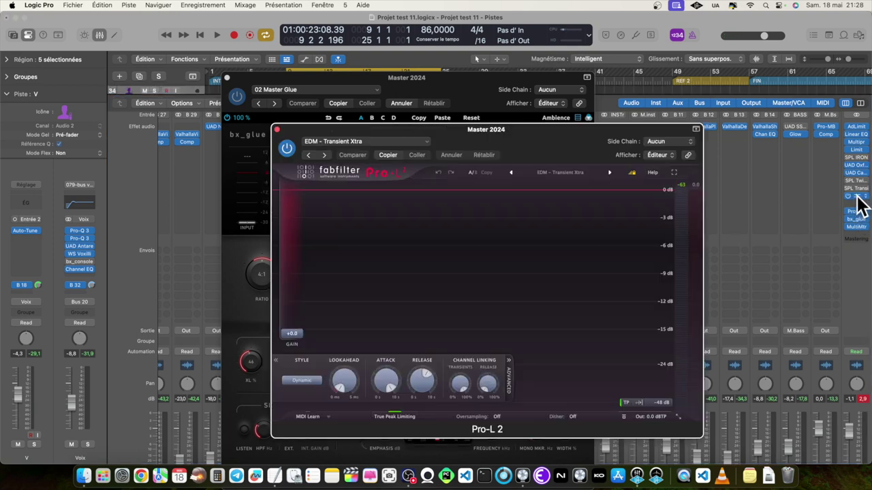
pyautogui.click(857, 211)
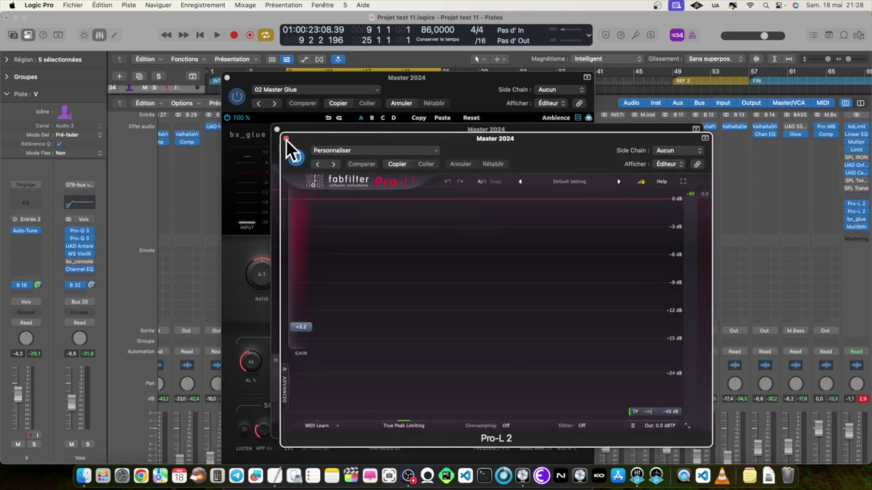
pyautogui.click(287, 138)
pyautogui.click(277, 129)
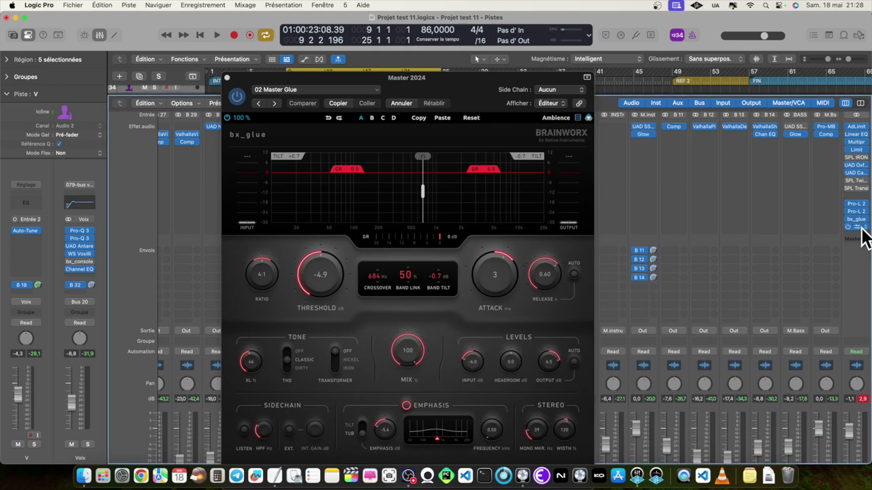
pyautogui.moveTo(857, 220); pyautogui.dragTo(858, 200)
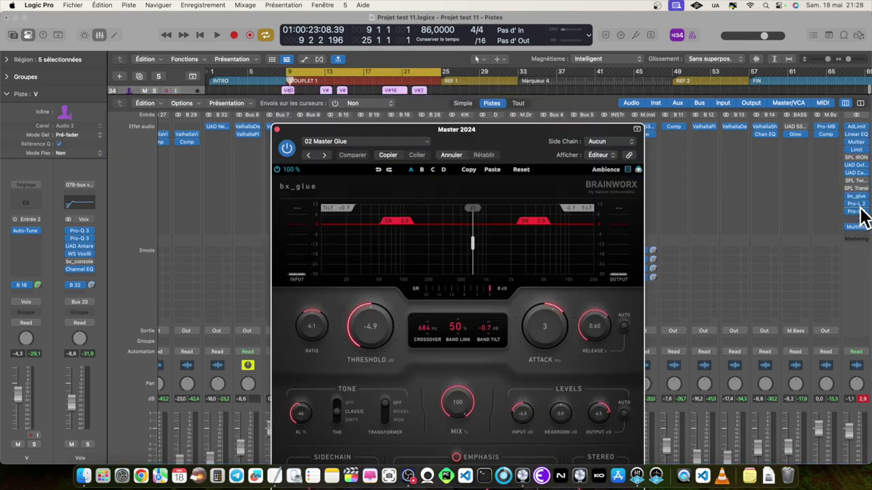
# Step: Compare the master's bx_glue against bypass during playback
pyautogui.press('space')
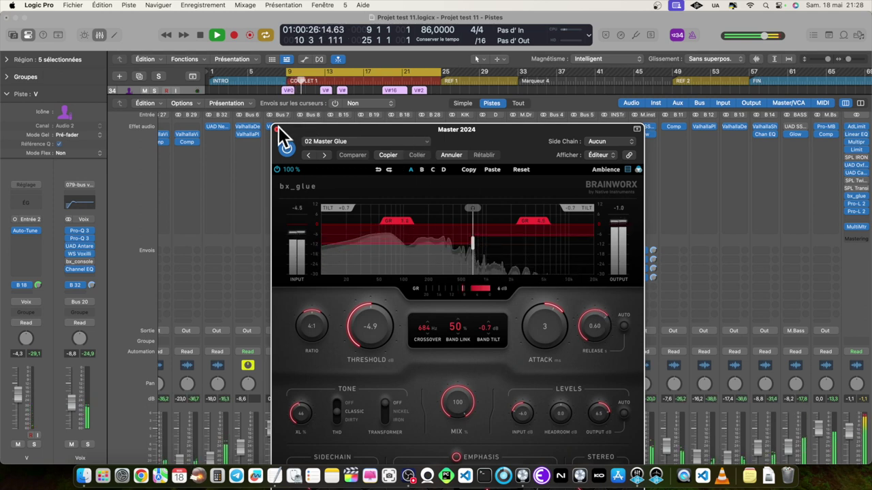
pyautogui.moveTo(475, 133); pyautogui.dragTo(458, 87)
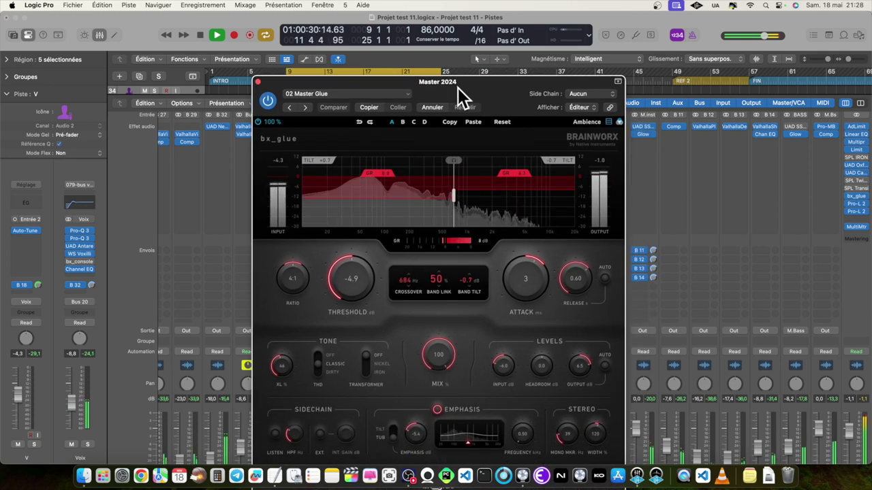
pyautogui.click(265, 97)
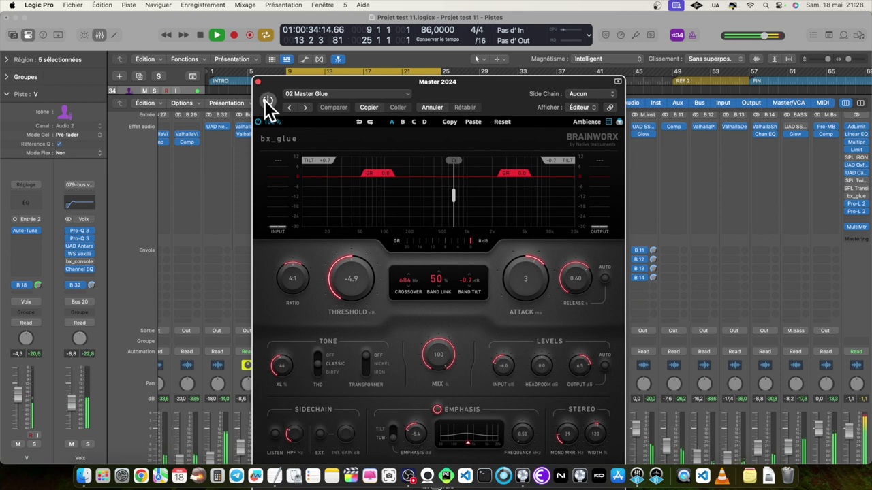
pyautogui.click(264, 97)
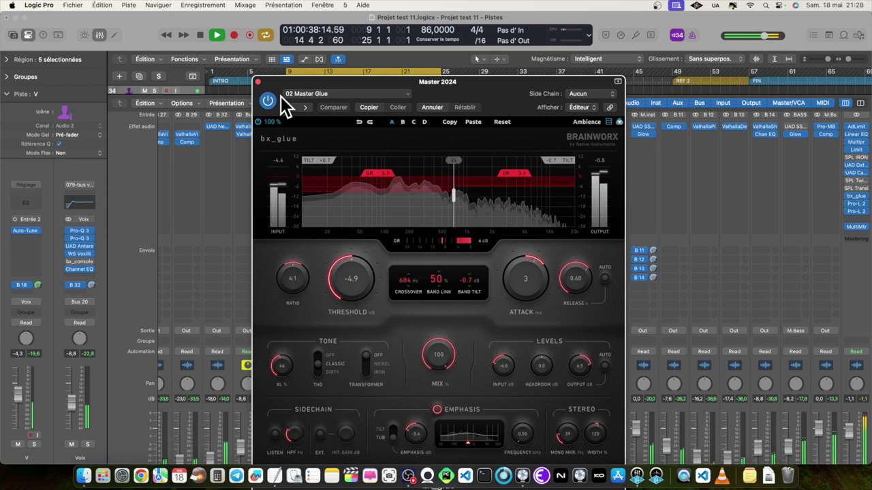
pyautogui.press('space')
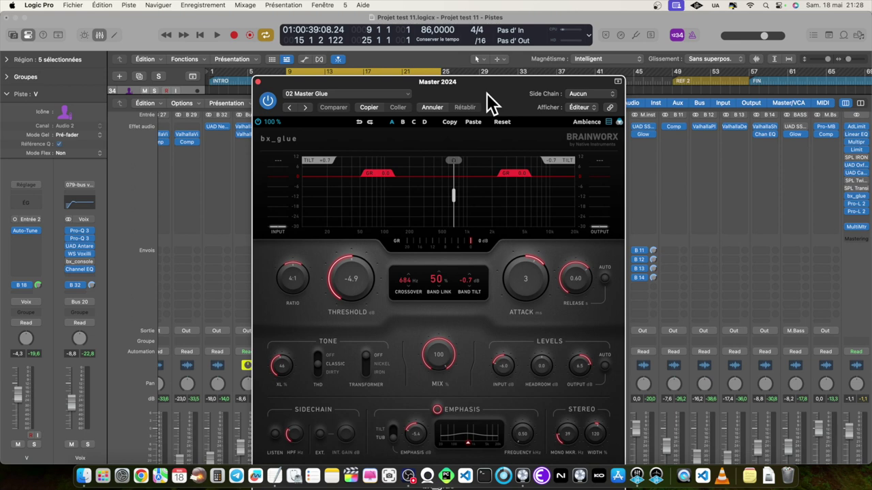
pyautogui.press('space')
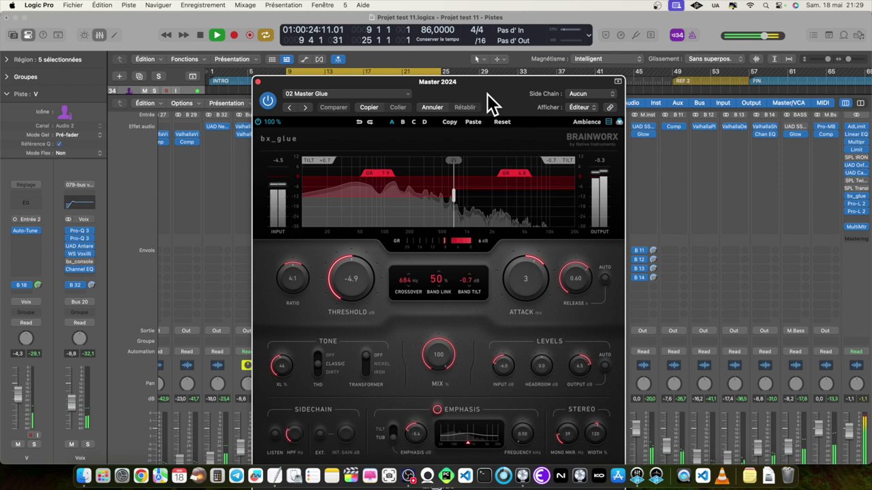
pyautogui.click(268, 100)
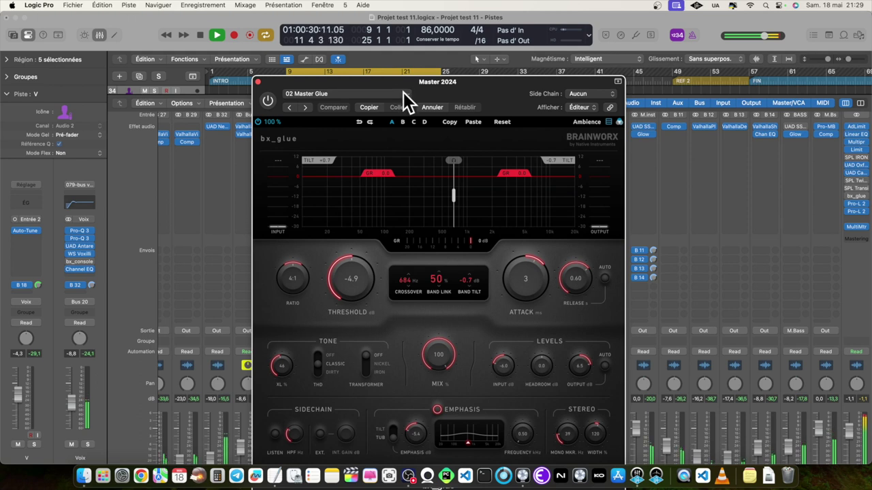
pyautogui.click(360, 107)
# Step: Try replacing bx_glue with Plugin Alliance's SPL IRON in stereo on the master channel
pyautogui.click(866, 196)
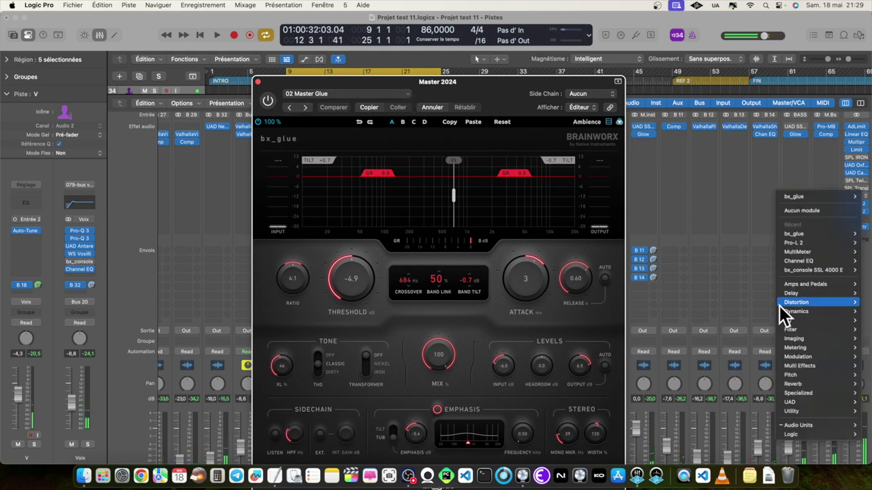
pyautogui.moveTo(814, 425)
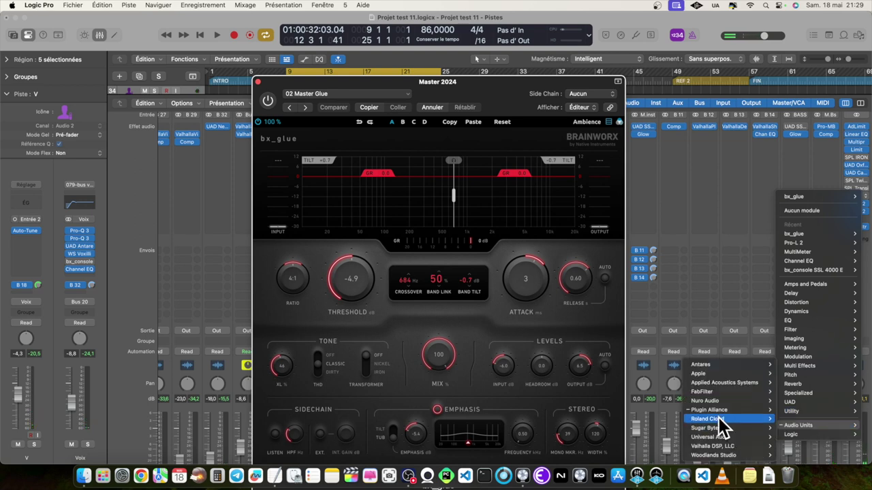
pyautogui.moveTo(705, 410)
pyautogui.scroll(-5, 640, 404)
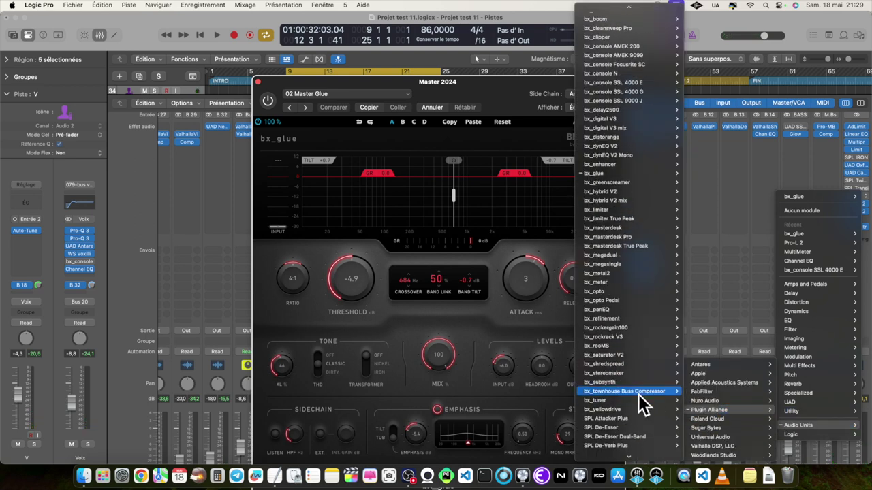
pyautogui.scroll(-3, 630, 401)
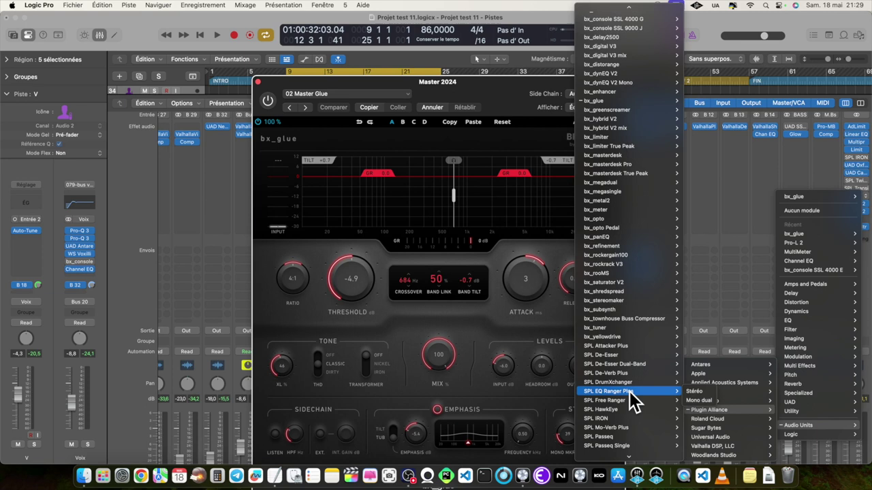
pyautogui.moveTo(623, 393)
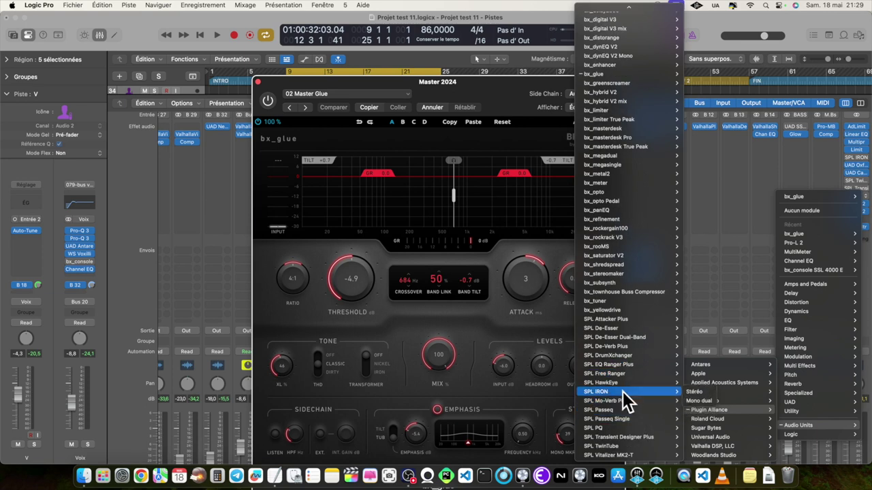
pyautogui.click(693, 392)
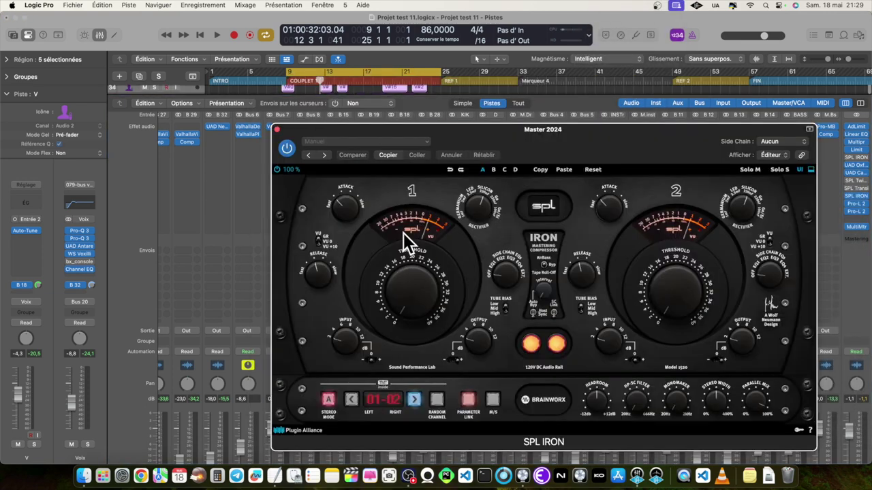
pyautogui.click(277, 129)
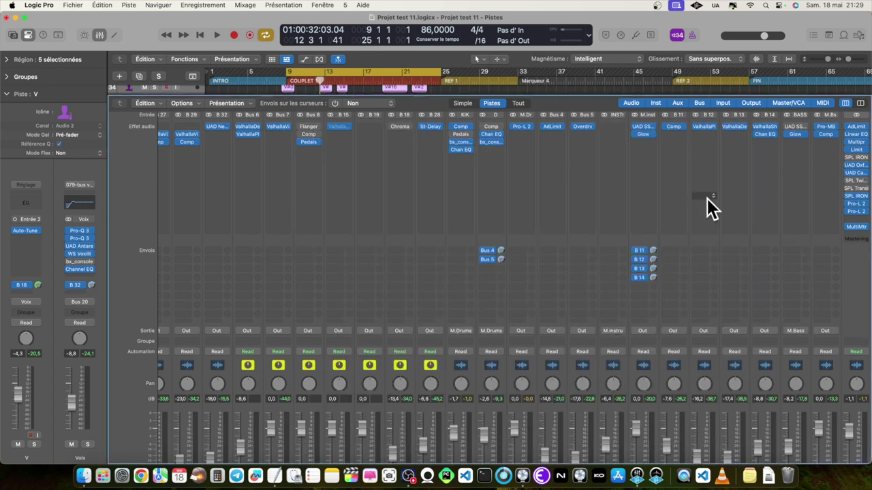
# Step: Examine the presets available in the master's bx_glue, including its AU presets, keeping the current preset
pyautogui.click(854, 195)
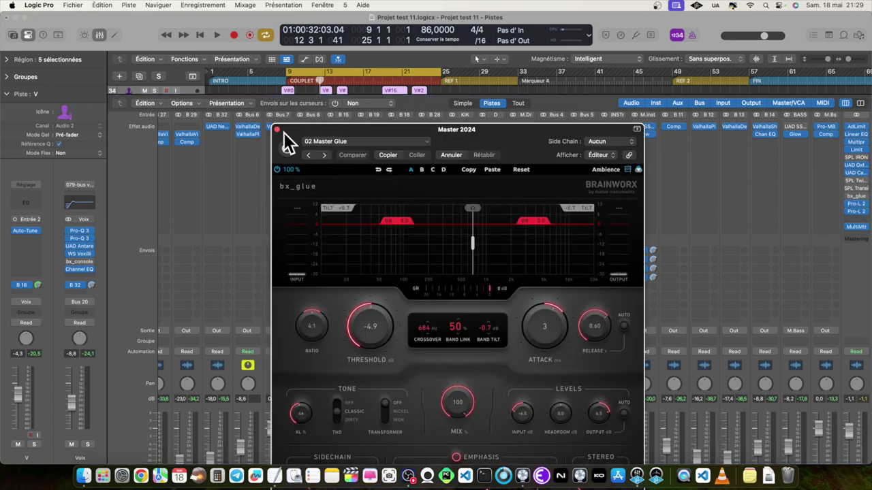
pyautogui.click(383, 143)
pyautogui.scroll(-2, 413, 340)
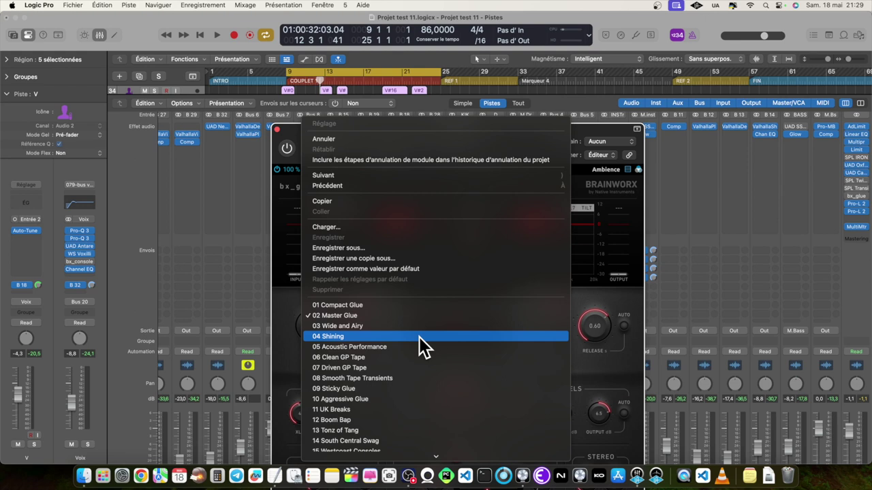
pyautogui.scroll(-10, 439, 408)
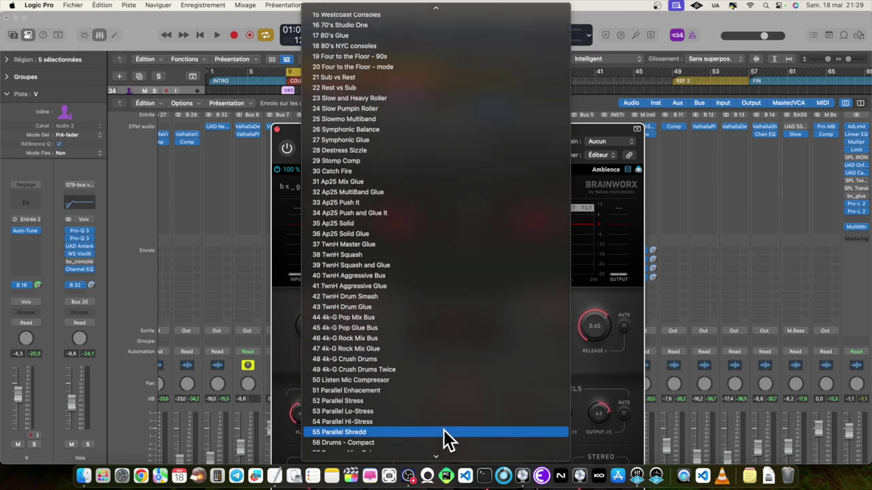
pyautogui.scroll(-5, 444, 431)
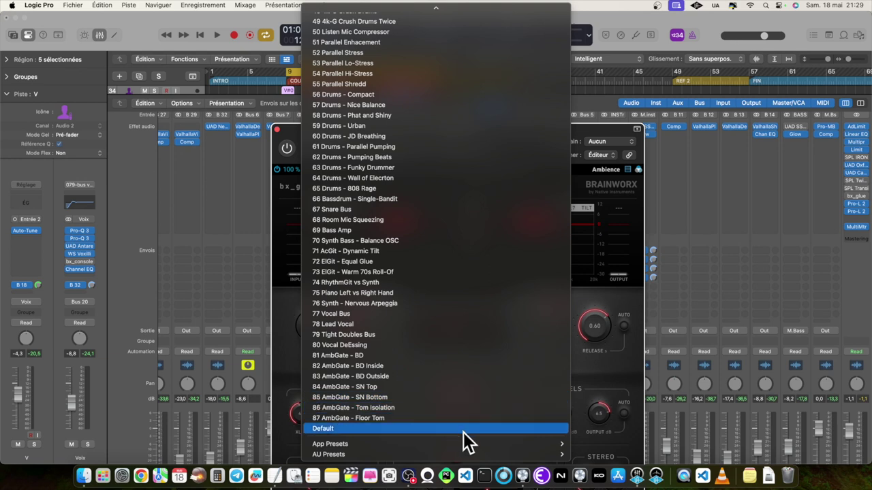
pyautogui.moveTo(496, 446)
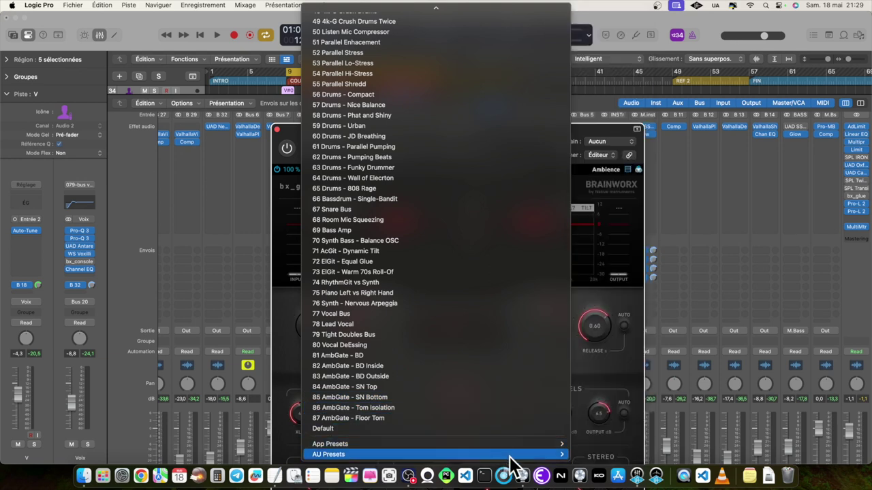
pyautogui.moveTo(516, 457)
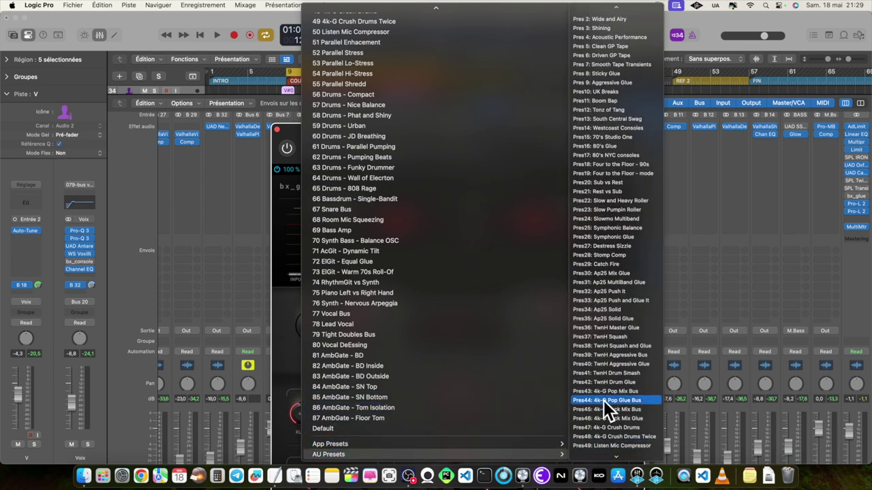
pyautogui.scroll(-10, 605, 400)
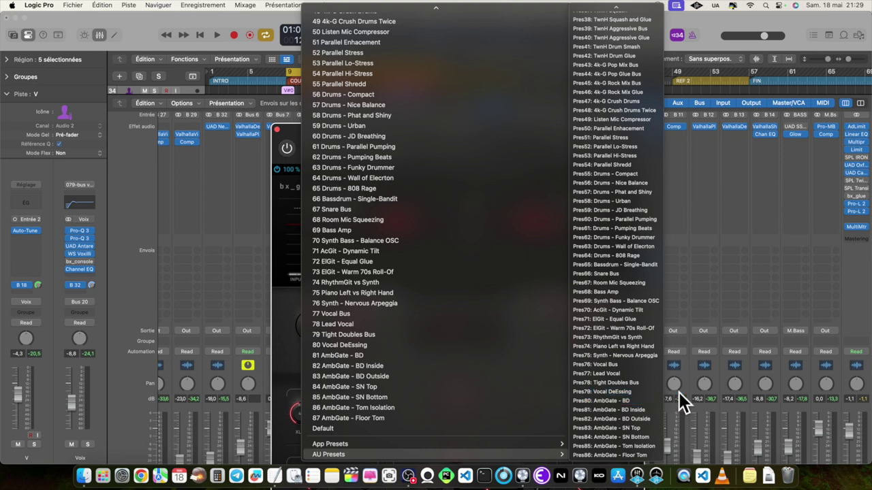
pyautogui.scroll(15, 520, 386)
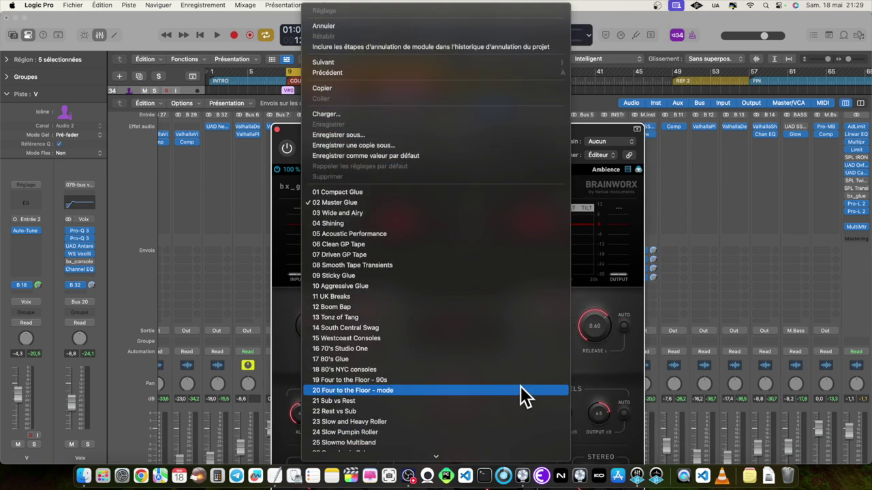
pyautogui.click(615, 297)
# Step: Raise bx_glue's XL amount to 50% on the master, auditioning the mix
pyautogui.moveTo(511, 141); pyautogui.dragTo(533, 109)
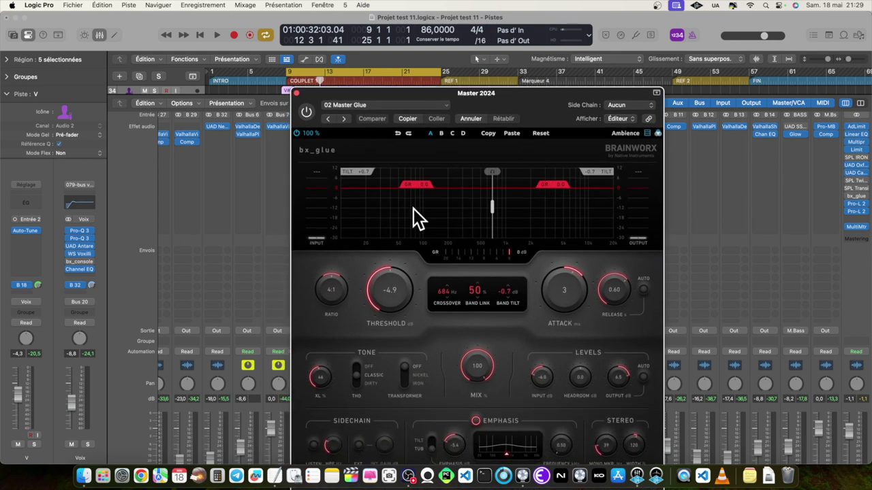
pyautogui.press('space')
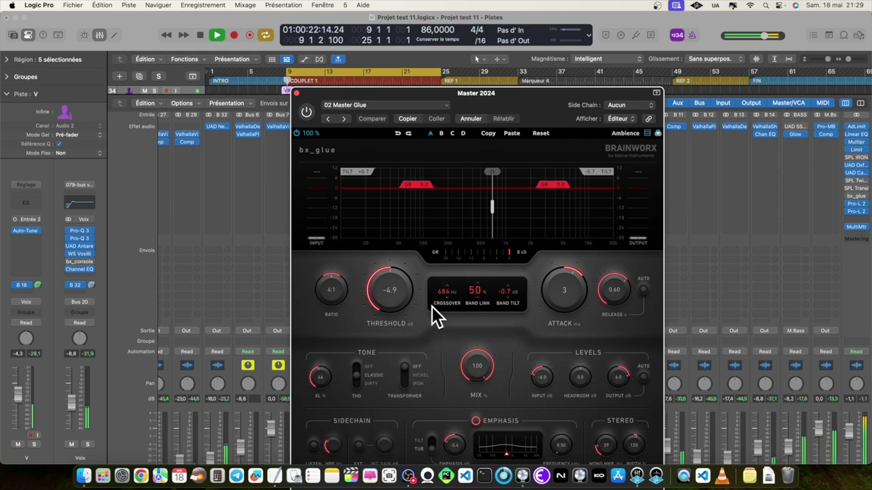
pyautogui.press('space')
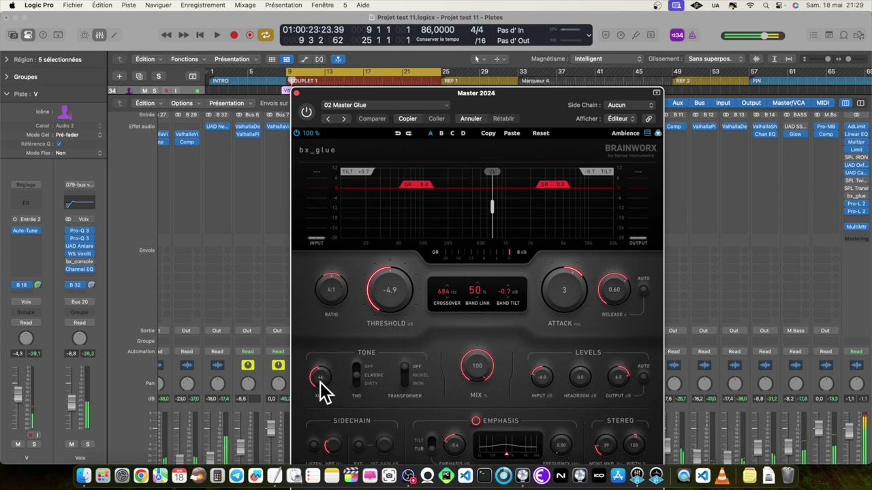
pyautogui.moveTo(319, 381); pyautogui.dragTo(321, 361)
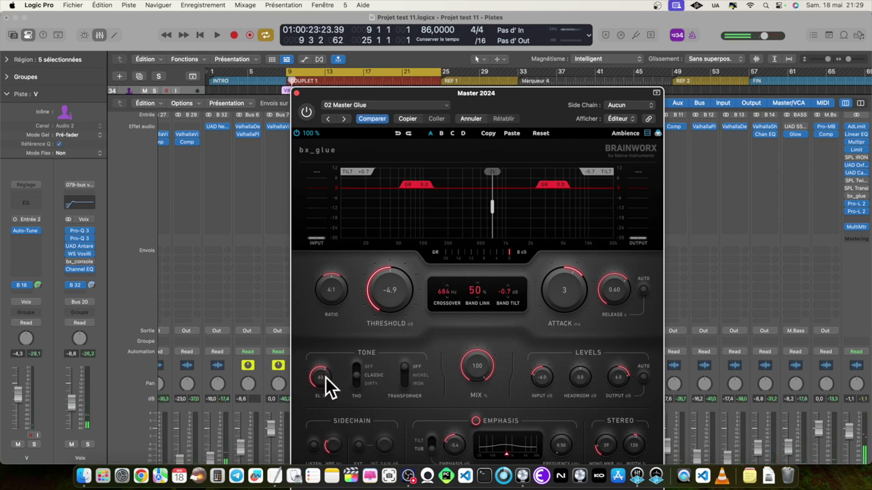
pyautogui.press('space')
pyautogui.moveTo(325, 377); pyautogui.dragTo(335, 395)
pyautogui.moveTo(516, 112); pyautogui.dragTo(509, 59)
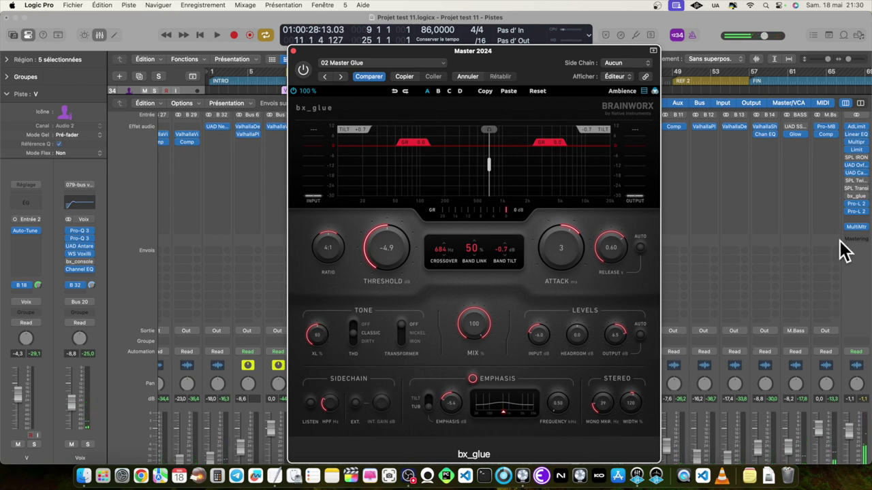
# Step: Show the master's MultiMeter beside bx_glue and start playback to monitor the goniometer
pyautogui.click(856, 228)
pyautogui.moveTo(438, 134); pyautogui.dragTo(201, 117)
pyautogui.press('space')
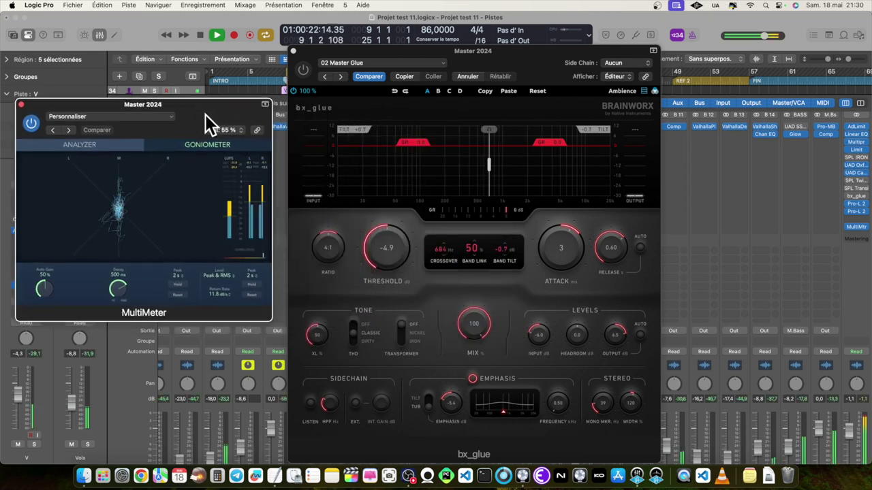
# Step: Set bx_glue's Mono Maker to 93 Hz and stereo width to 153% during playback, then stop and close both plug-ins
pyautogui.click(600, 407)
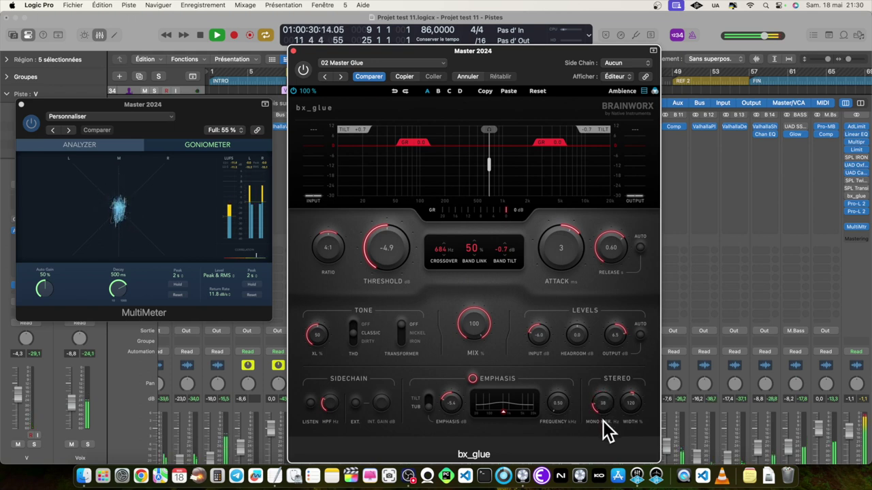
pyautogui.moveTo(603, 421); pyautogui.dragTo(630, 419)
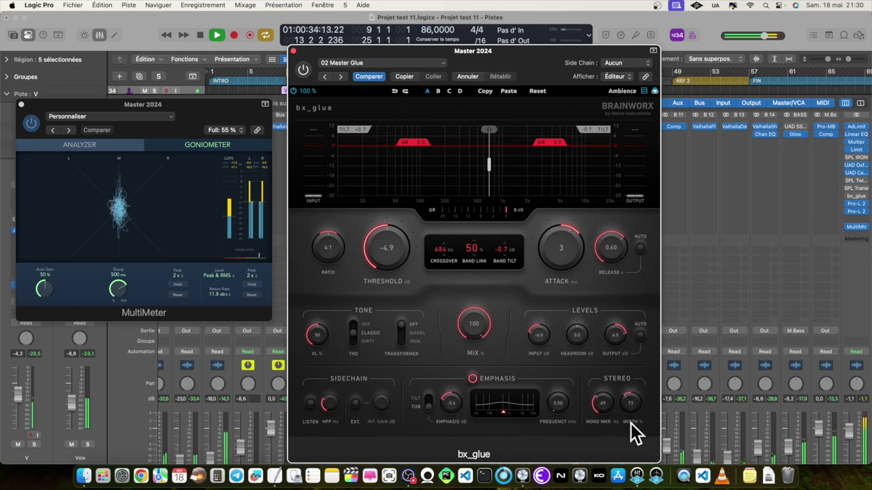
pyautogui.moveTo(631, 420)
pyautogui.mouseDown()
pyautogui.moveTo(630, 411)
pyautogui.moveTo(638, 416)
pyautogui.mouseUp()
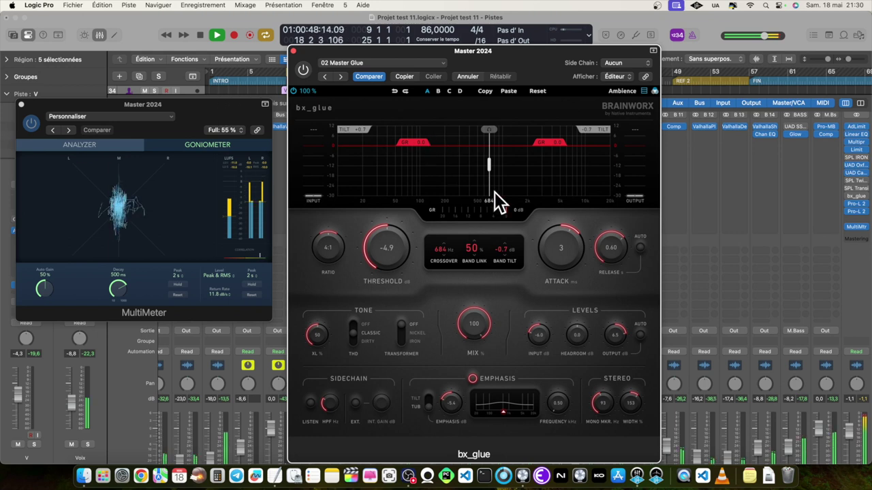
pyautogui.press('space')
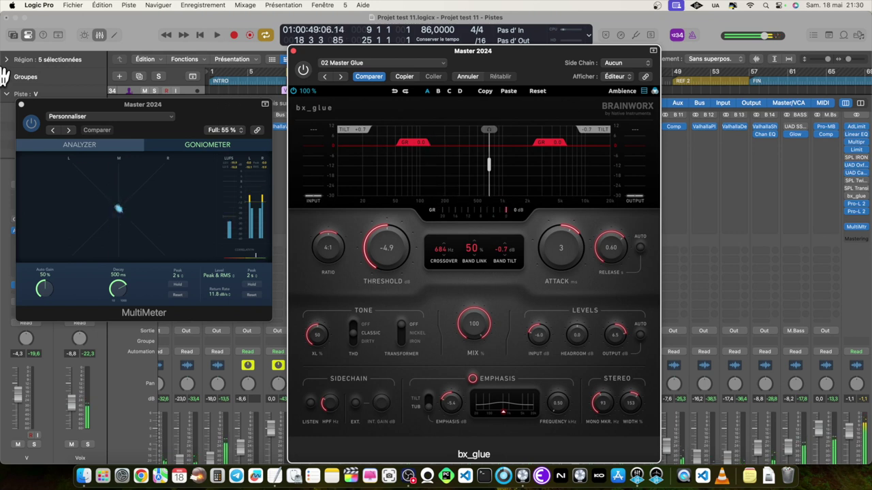
pyautogui.click(21, 104)
pyautogui.click(294, 51)
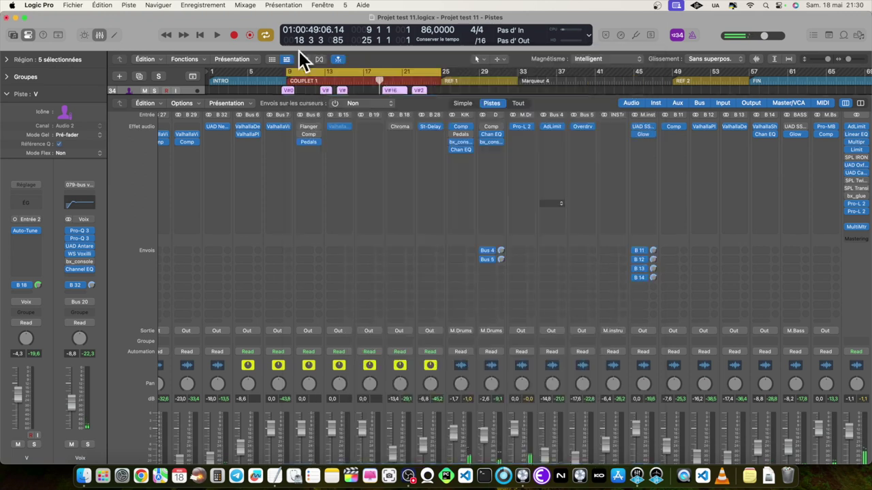
# Step: Select vocal track 35 in the arrangement and show its channel in the mixer
pyautogui.scroll(-2, 626, 240)
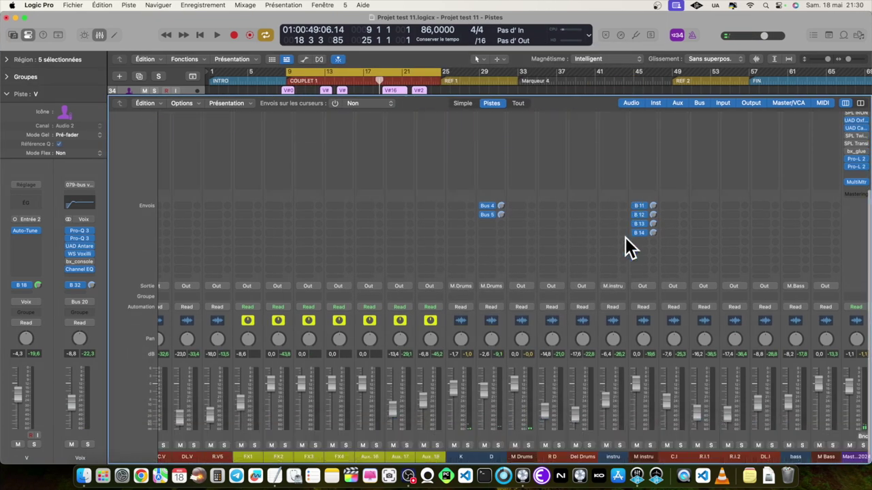
pyautogui.press('x')
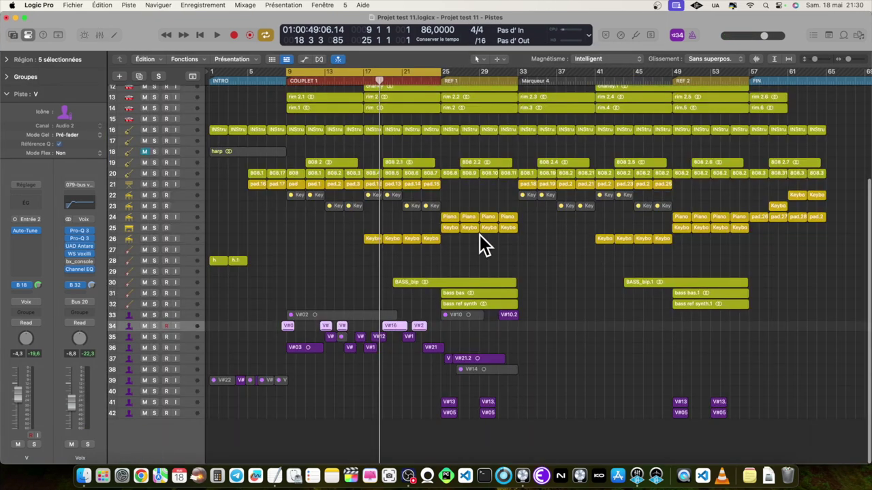
pyautogui.click(128, 336)
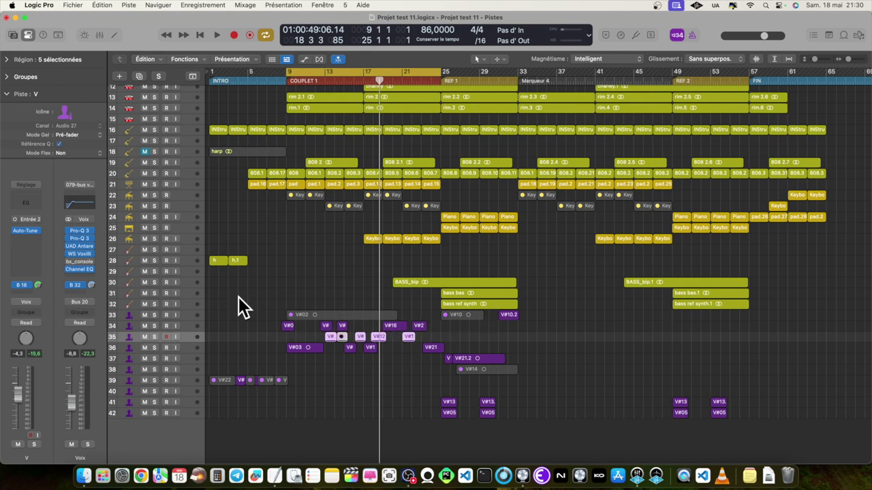
pyautogui.press('x')
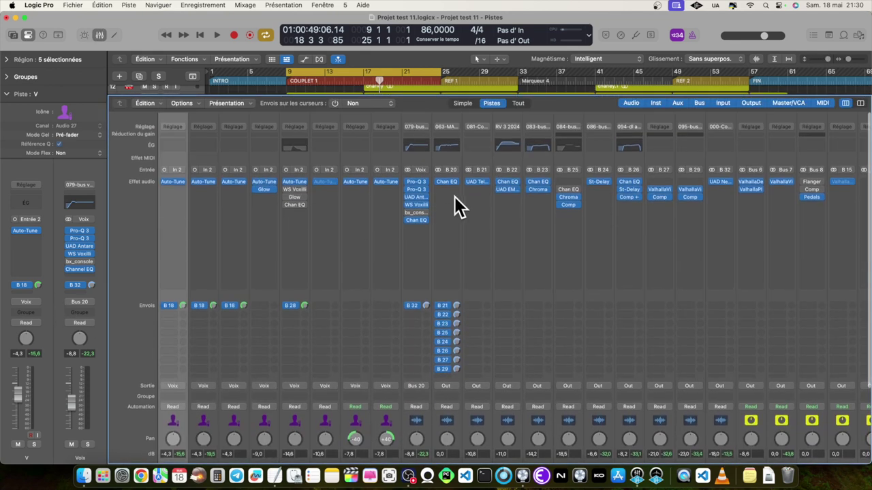
# Step: Inspect the Voix bus's UAD Antares Auto-Tune Realtime and browse the UAD plug-ins available for its next empty insert
pyautogui.click(418, 197)
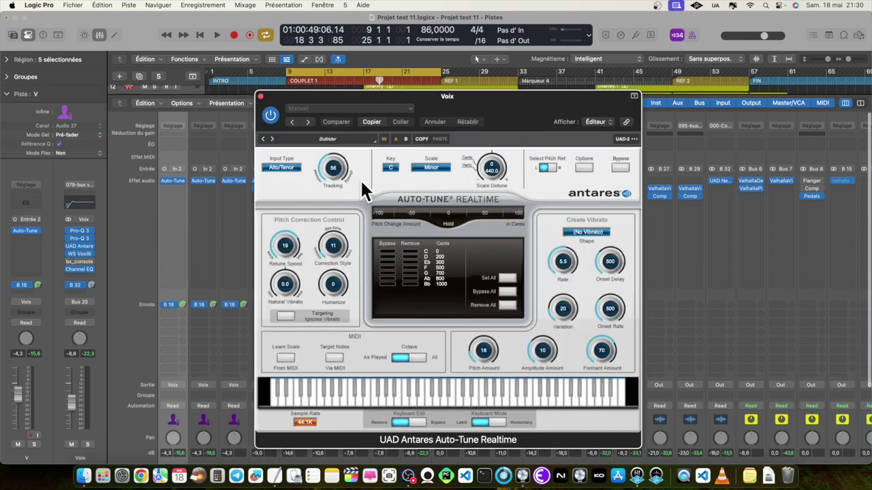
pyautogui.click(260, 96)
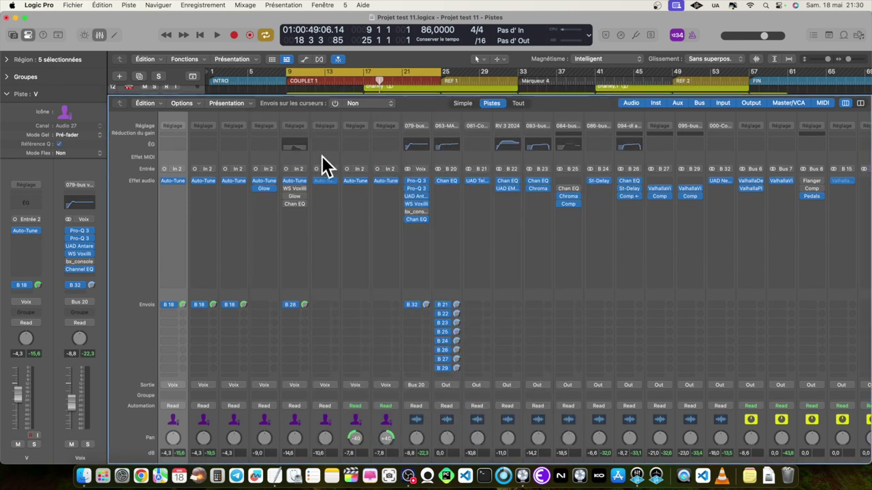
pyautogui.click(419, 227)
pyautogui.moveTo(443, 423)
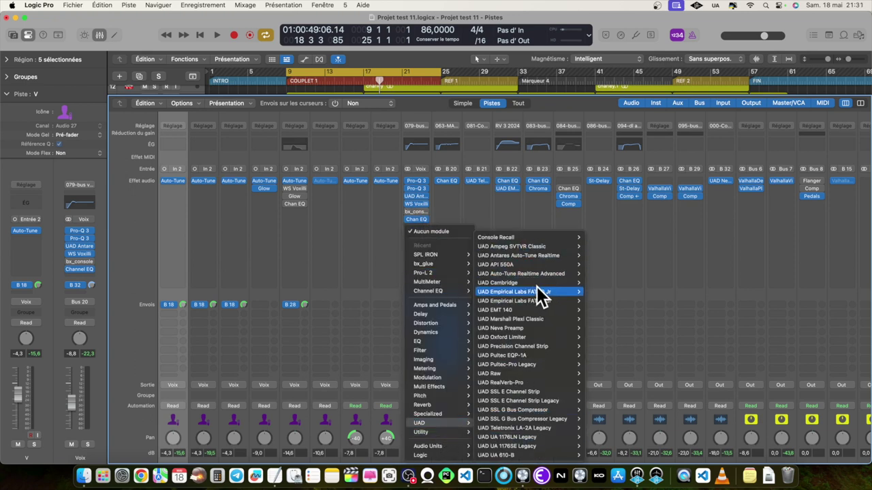
pyautogui.moveTo(547, 276)
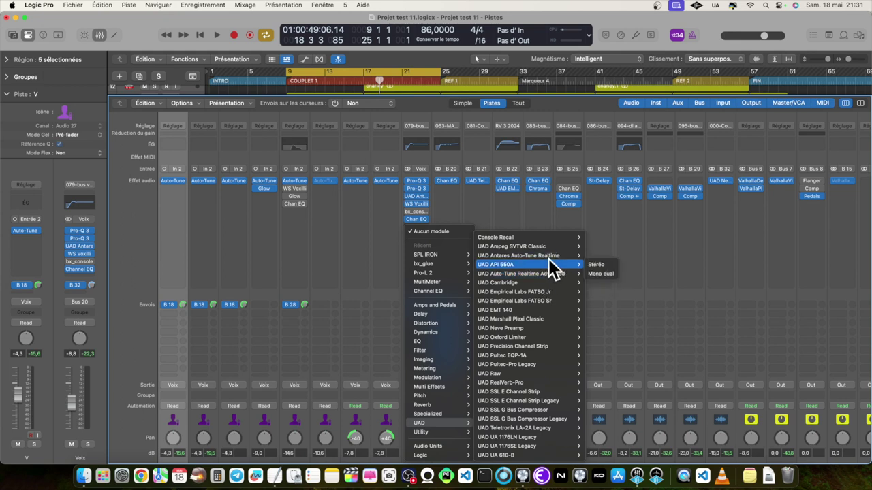
pyautogui.click(679, 250)
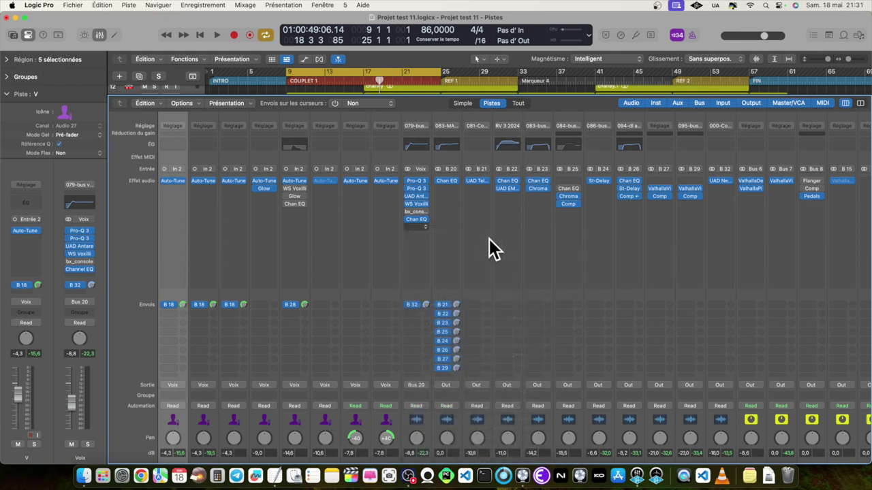
# Step: Inspect the Voix bus's UAD Antares Auto-Tune Realtime while starting playback, and close the plug-in
pyautogui.click(418, 197)
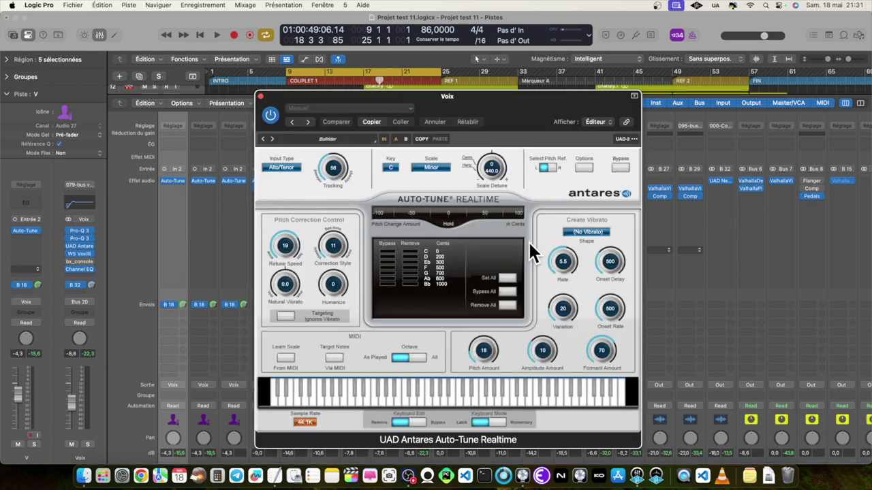
pyautogui.press('space')
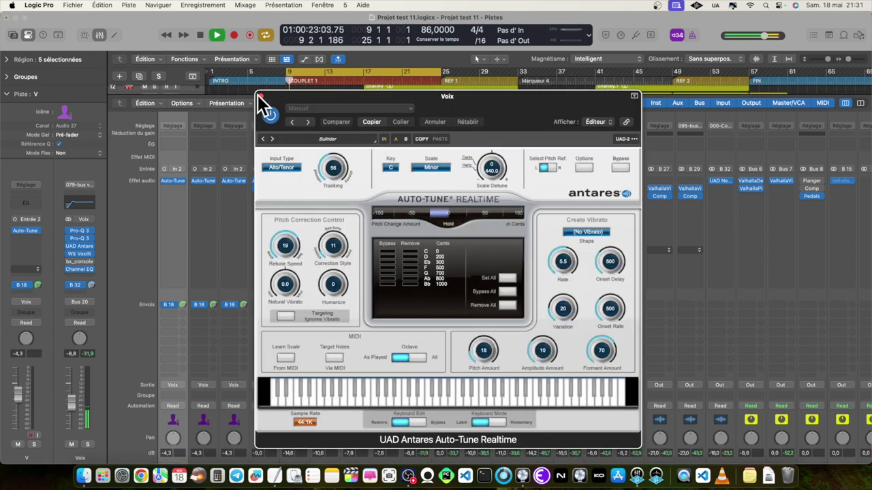
pyautogui.click(261, 96)
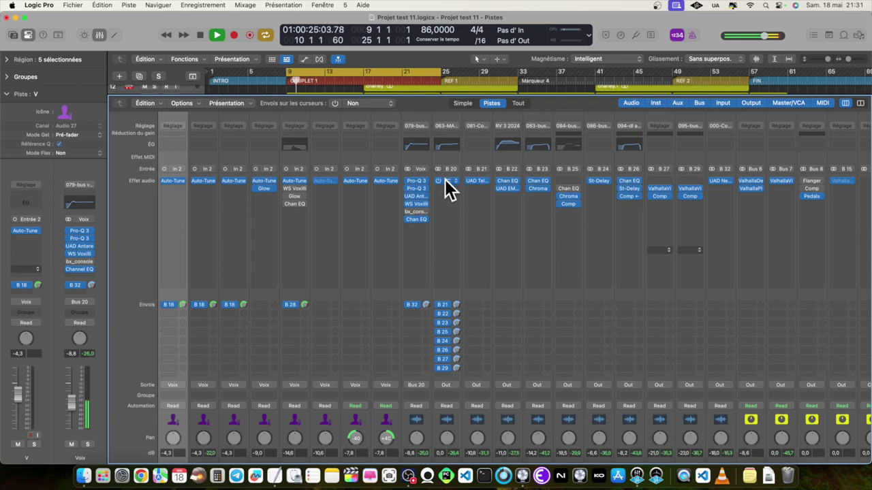
# Step: Adjust the gain of the UAD Teletronix LA-2A Legacy on the C.V channel during playback and close it
pyautogui.click(478, 182)
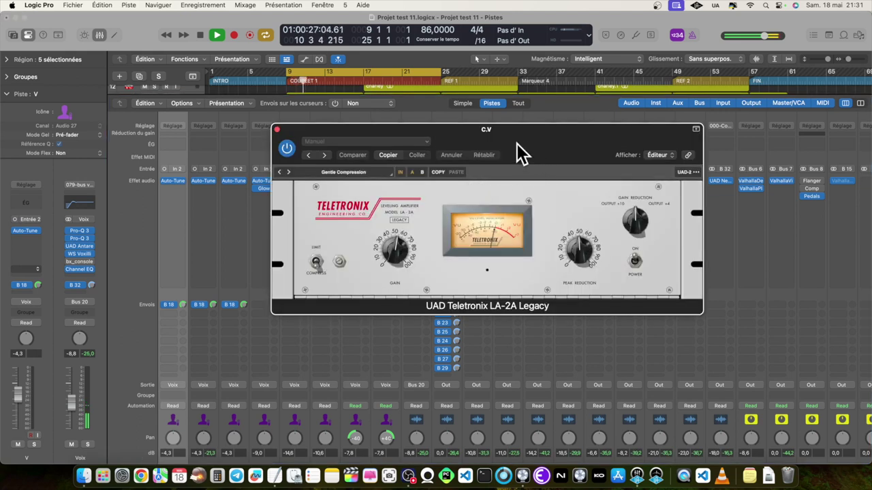
pyautogui.moveTo(390, 246); pyautogui.dragTo(396, 271)
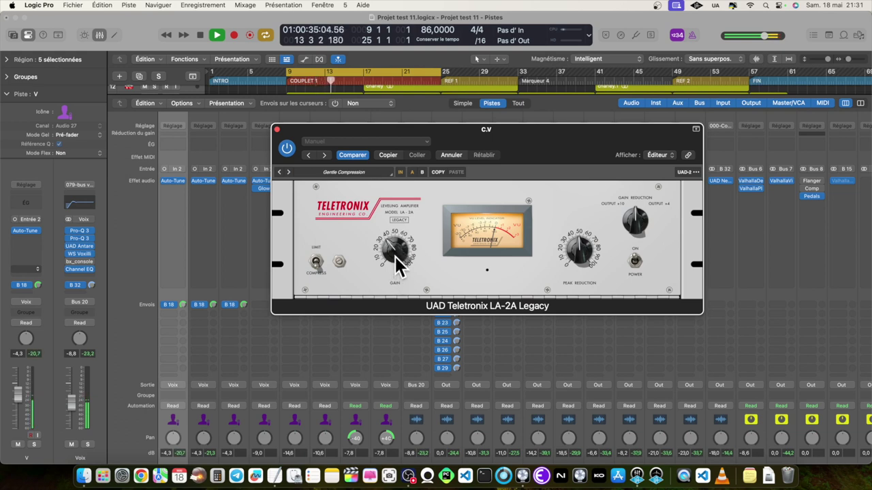
pyautogui.click(277, 129)
# Step: Solo the R.V1 channel in the mixer
pyautogui.scroll(-3, 508, 183)
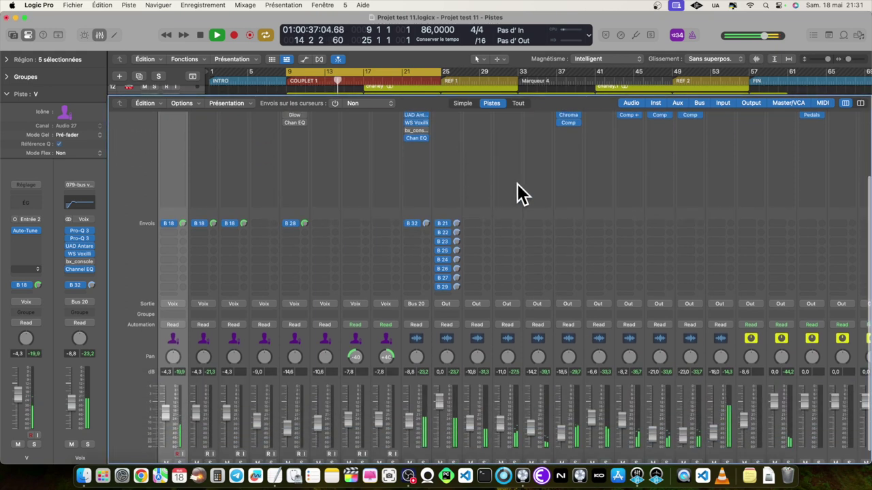
pyautogui.scroll(-2, 508, 184)
pyautogui.click(515, 453)
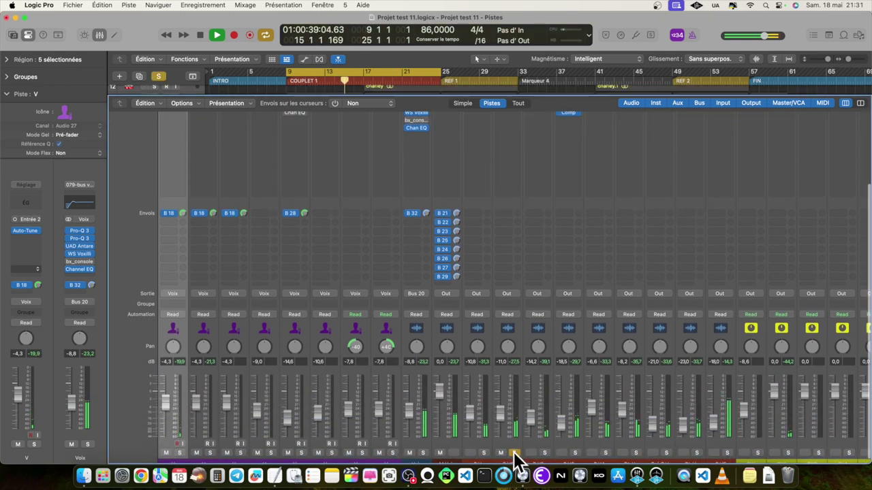
# Step: Browse the Plugin Alliance Audio Units available for R.V1's next empty insert without loading one
pyautogui.scroll(5, 497, 275)
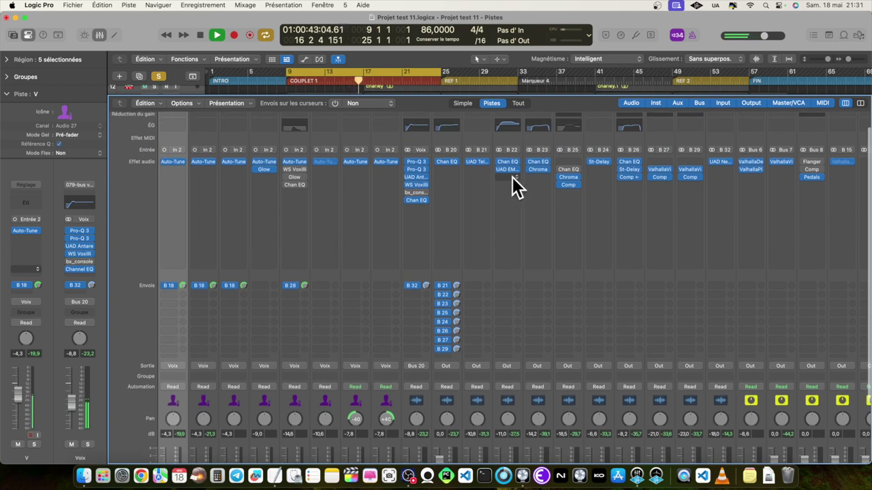
pyautogui.click(512, 175)
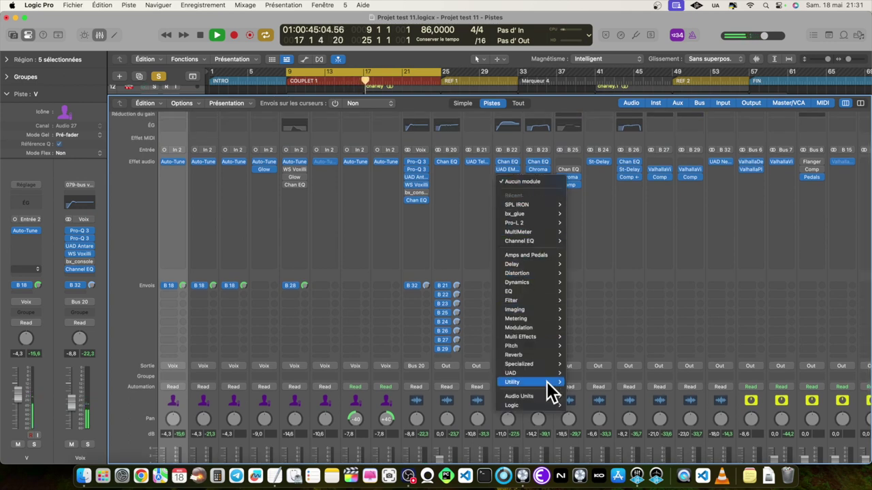
pyautogui.moveTo(551, 395)
pyautogui.moveTo(615, 400)
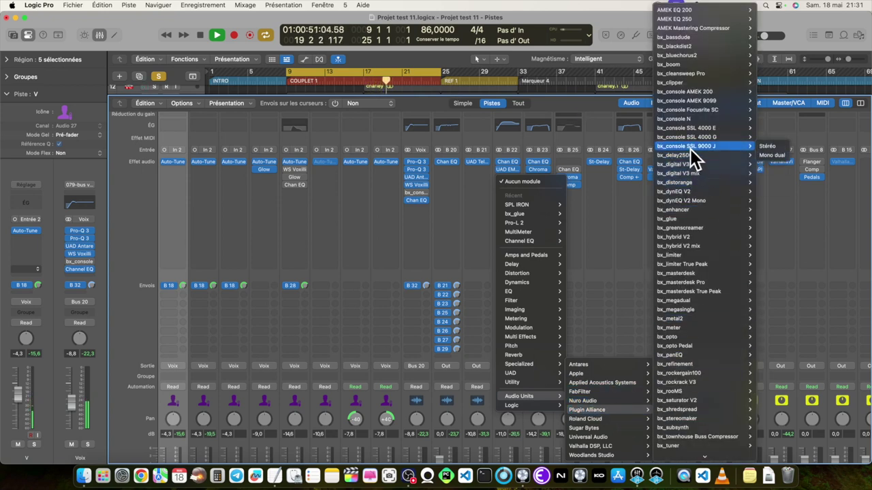
pyautogui.click(494, 102)
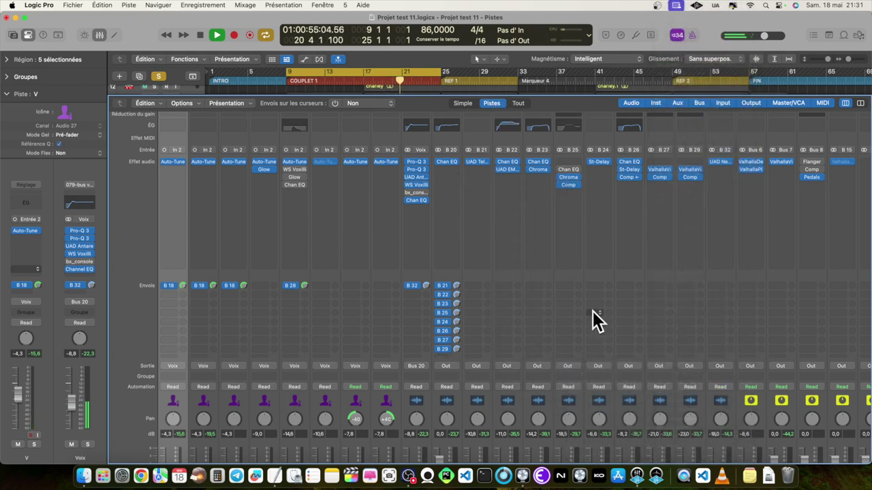
# Step: Move the solo from R.V1 to the DL.V channel fed by bus 29, briefly soloing R.V5 and clearing it
pyautogui.hscroll(2, 650, 217)
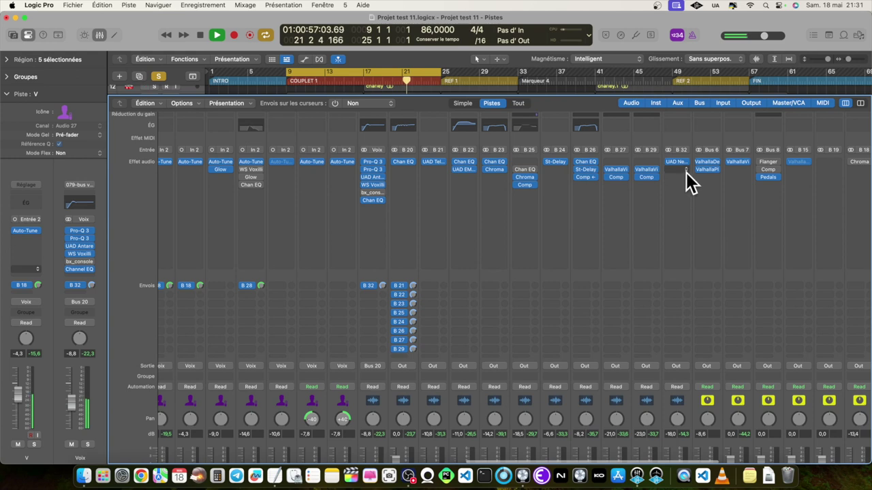
pyautogui.scroll(-3, 680, 212)
pyautogui.click(684, 447)
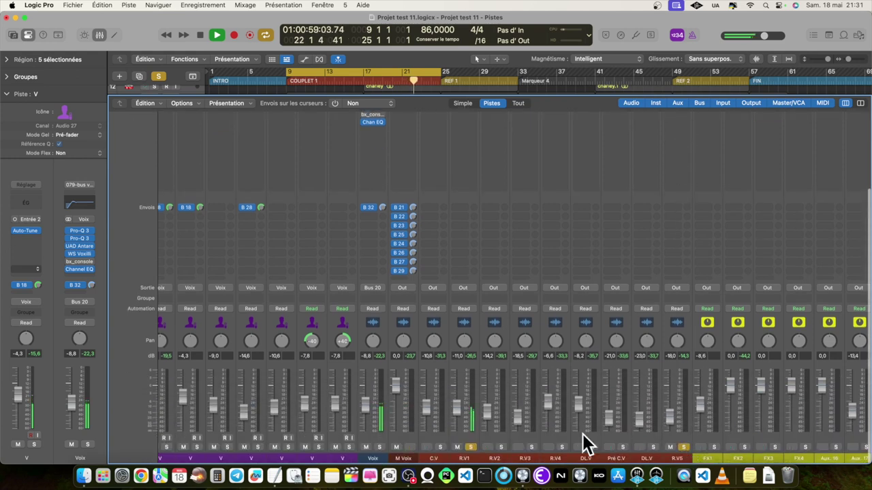
pyautogui.scroll(3, 691, 361)
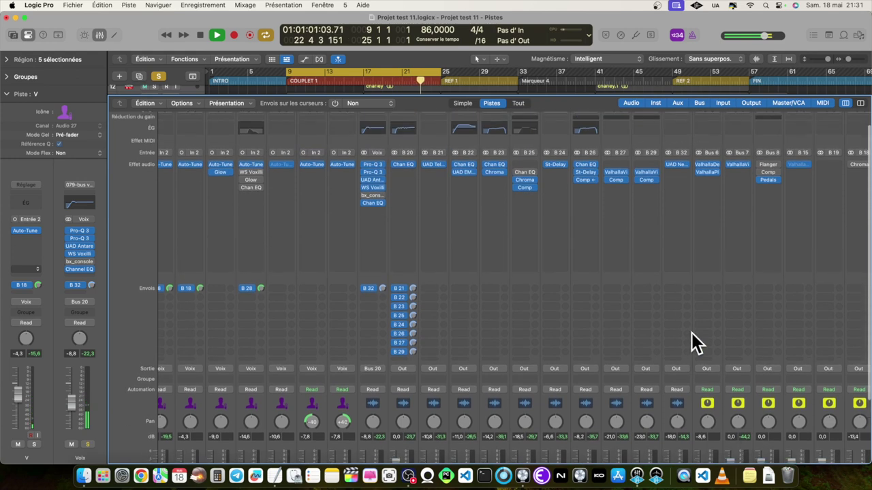
pyautogui.scroll(-3, 681, 437)
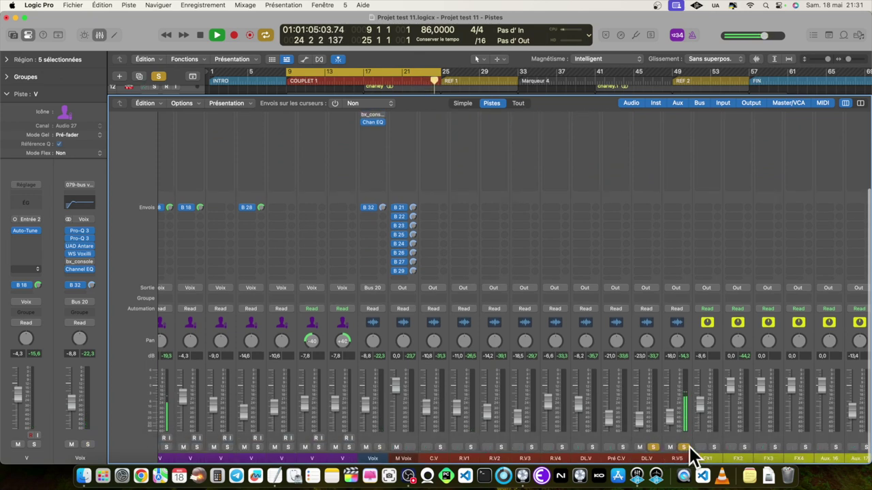
pyautogui.click(683, 448)
# Step: Add a send to Bus 31 in the Voix channel's next free send slot
pyautogui.scroll(5, 651, 433)
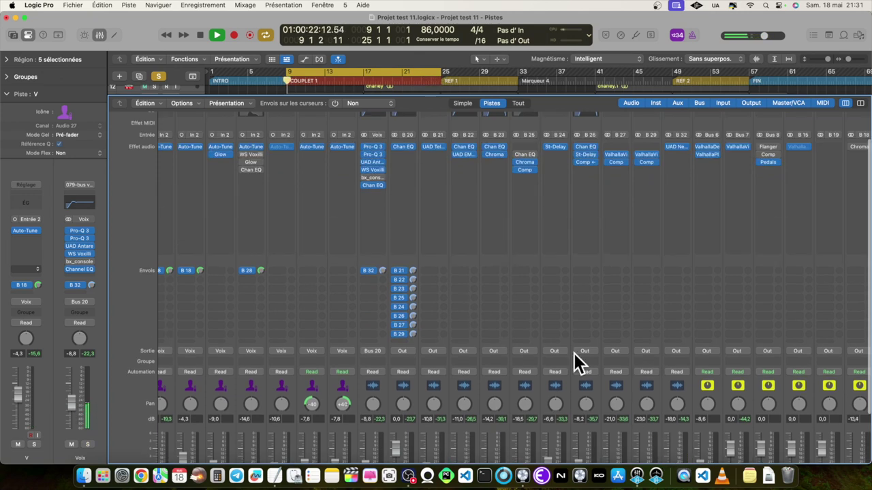
pyautogui.click(376, 281)
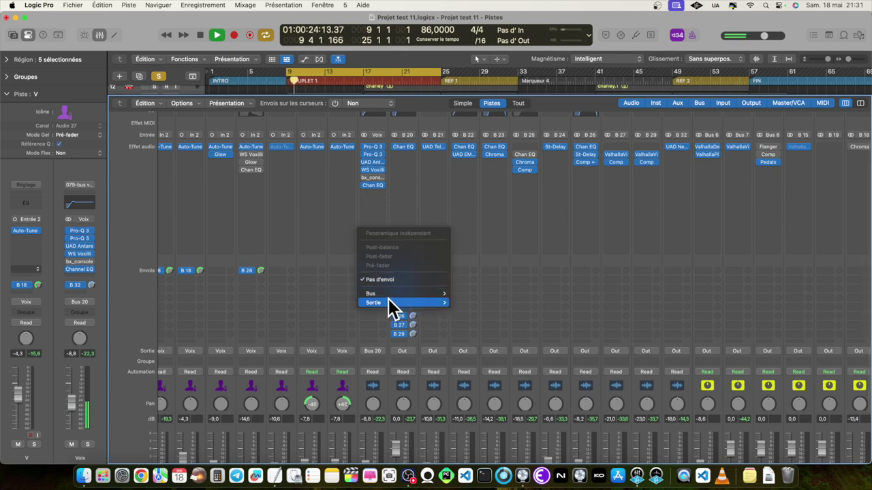
pyautogui.moveTo(392, 294)
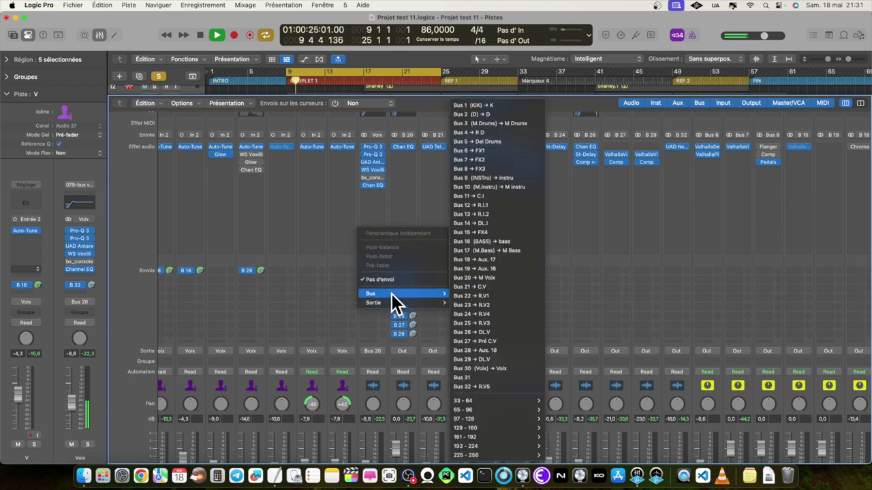
pyautogui.click(496, 378)
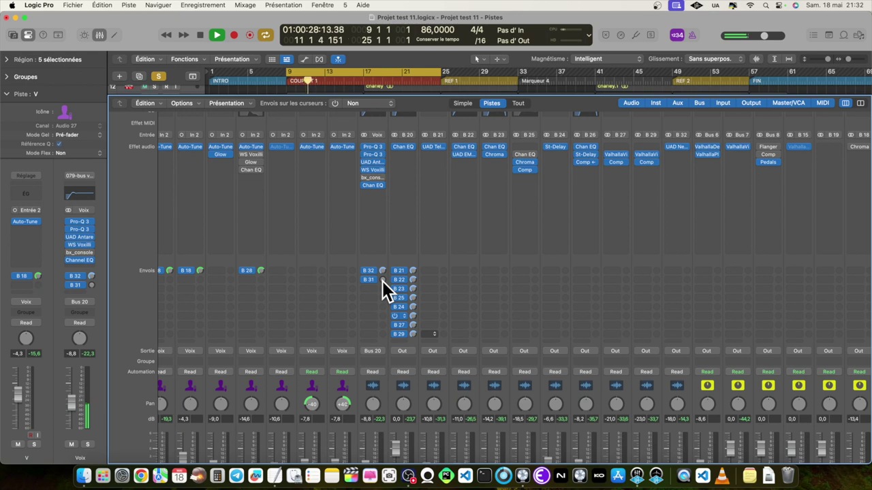
# Step: Bypass the Voix channel's Bus 31 send and add a send to Bus 31 on the M Voix channel
pyautogui.click(403, 342)
pyautogui.click(403, 342)
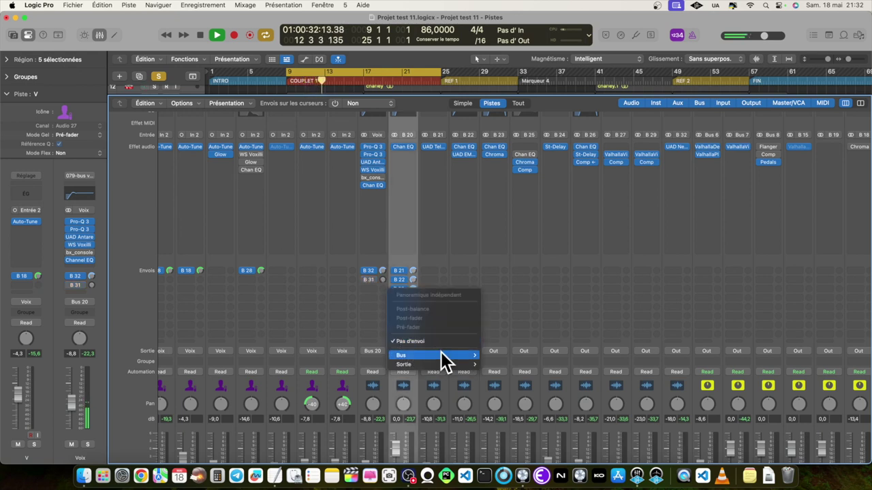
pyautogui.moveTo(441, 355)
pyautogui.click(511, 379)
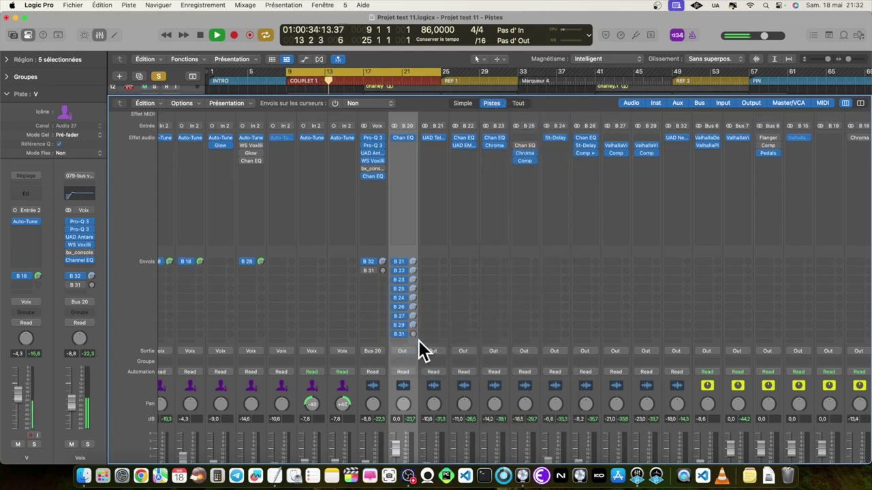
# Step: Solo the new Aux. 19 return channel fed by Bus 31
pyautogui.hscroll(15, 531, 329)
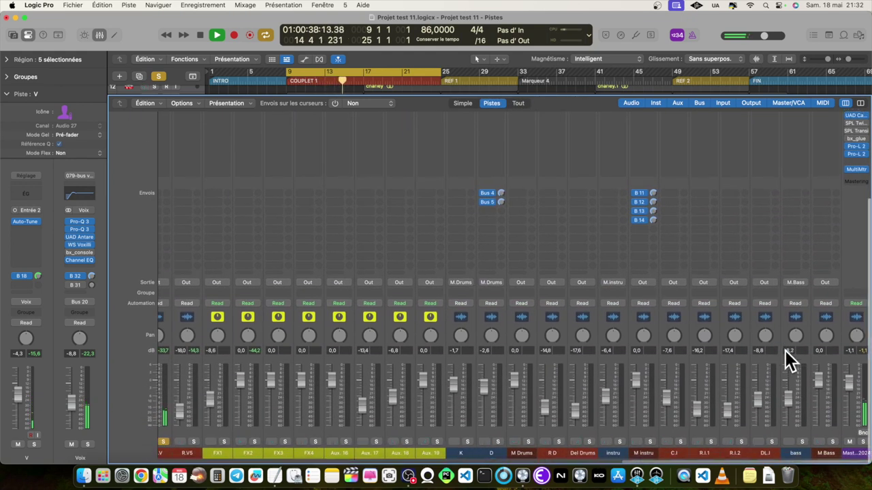
pyautogui.hscroll(-10, 784, 350)
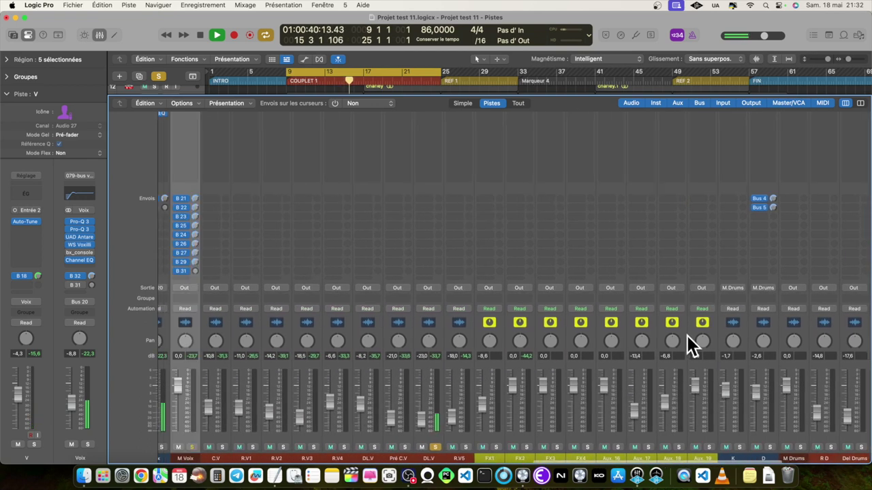
pyautogui.click(724, 447)
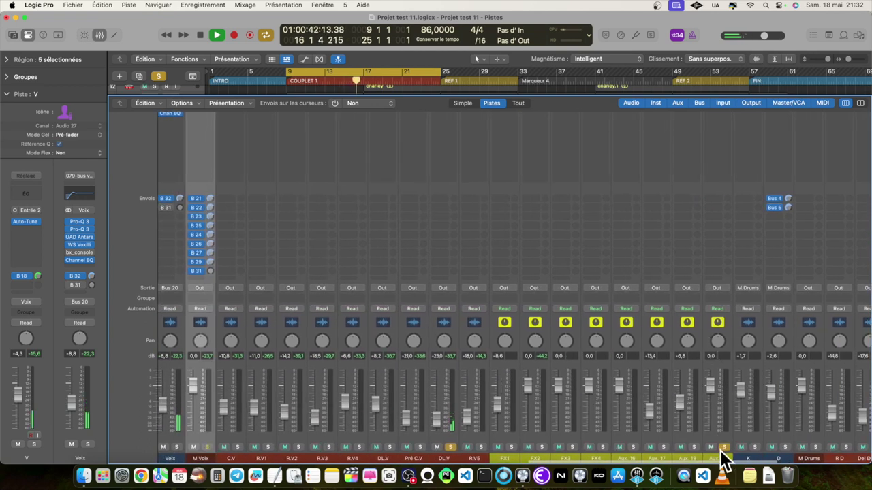
# Step: Set M Voix's Bus 31 send to 0.0 dB and switch it to Post-fader
pyautogui.scroll(5, 722, 461)
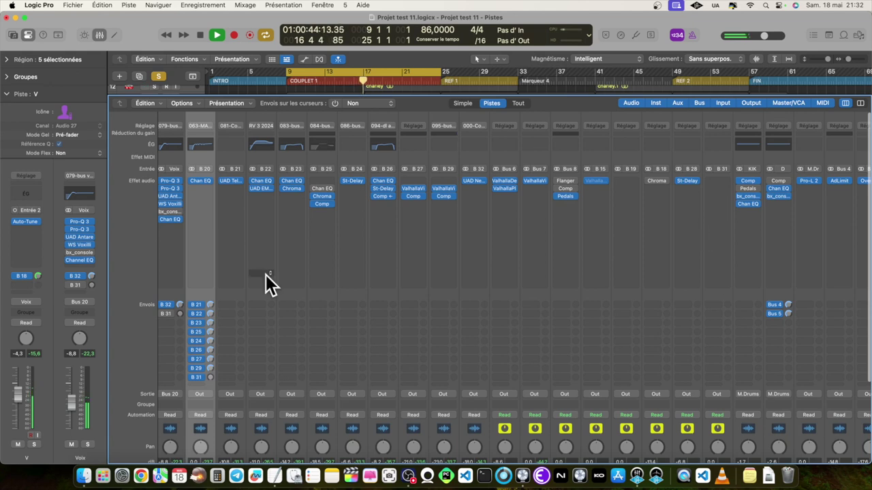
pyautogui.keyDown('alt'); pyautogui.click(210, 377); pyautogui.keyUp('alt')
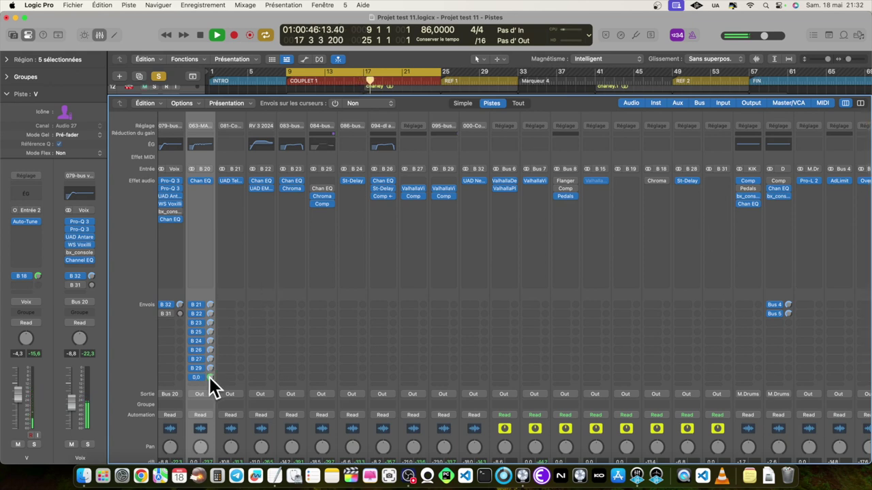
pyautogui.click(202, 377)
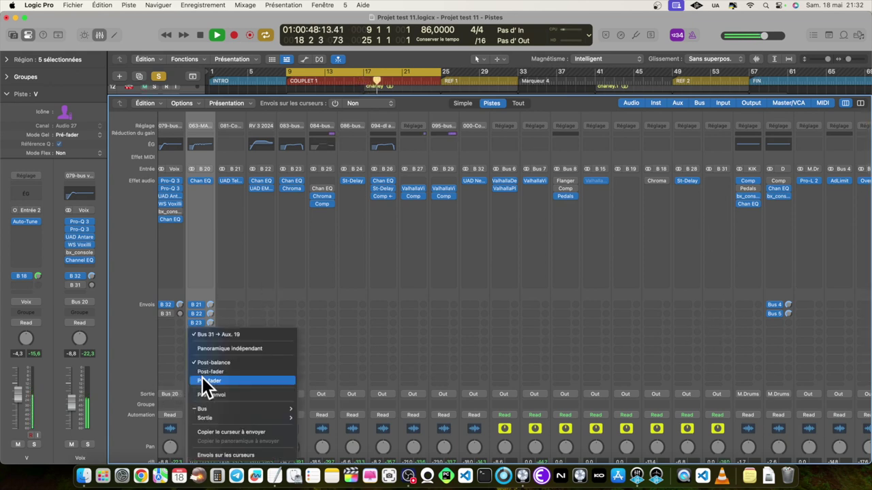
pyautogui.click(216, 372)
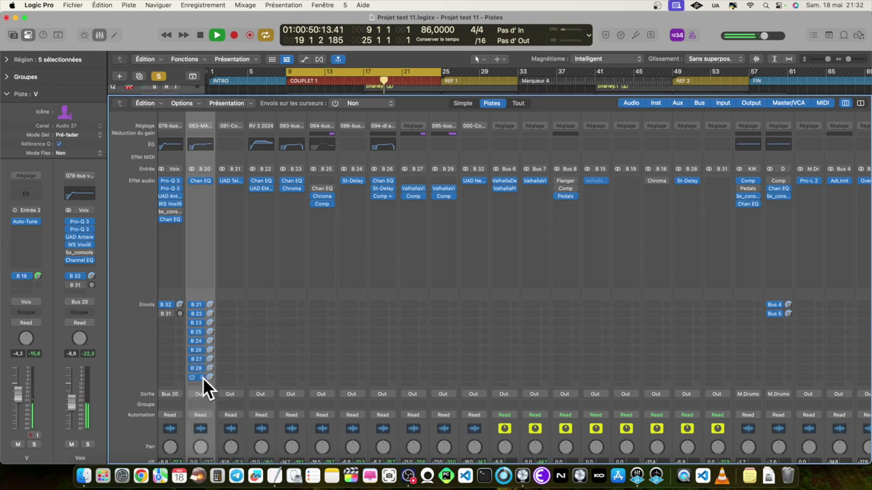
# Step: Browse the Plugin Alliance Audio Units for Aux. 19's first insert and load SPL Mo-Verb Plus
pyautogui.click(722, 179)
pyautogui.moveTo(740, 213)
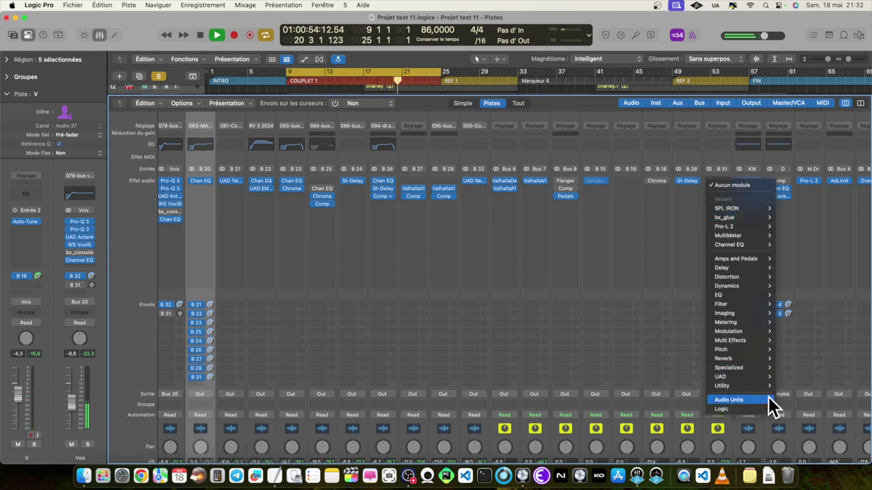
pyautogui.moveTo(766, 401)
pyautogui.moveTo(800, 411)
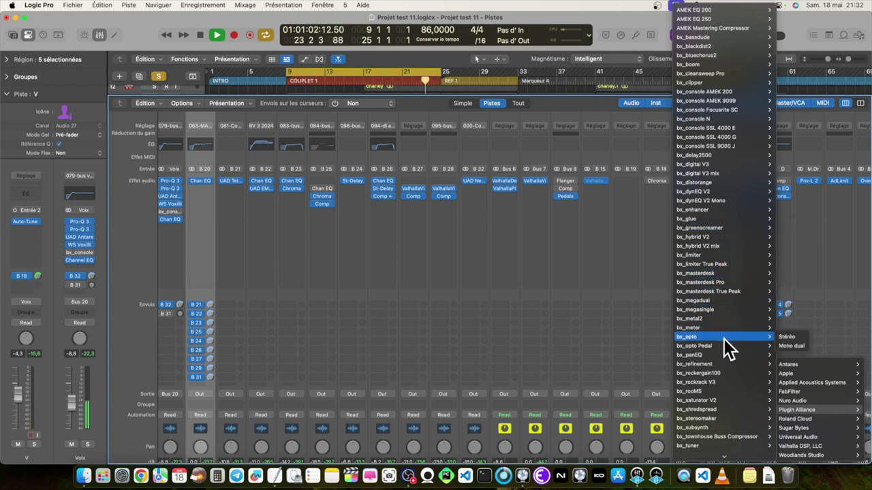
pyautogui.scroll(-3, 724, 339)
pyautogui.scroll(-5, 724, 338)
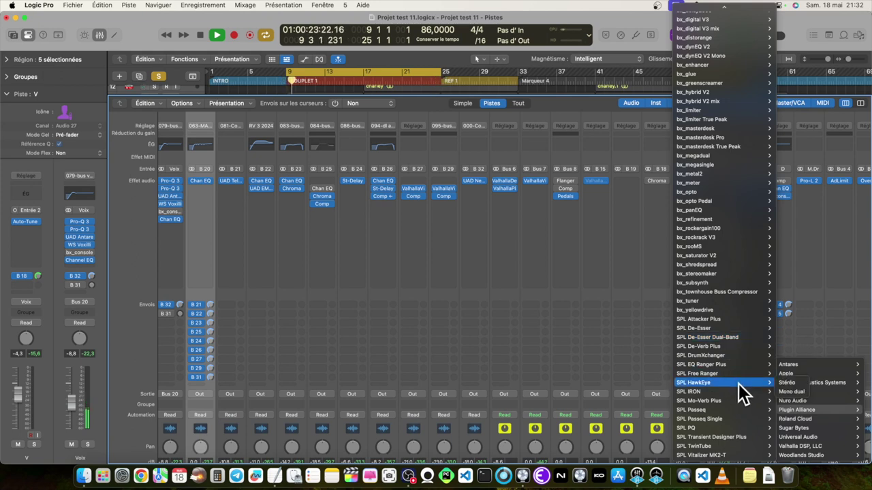
pyautogui.scroll(8, 739, 383)
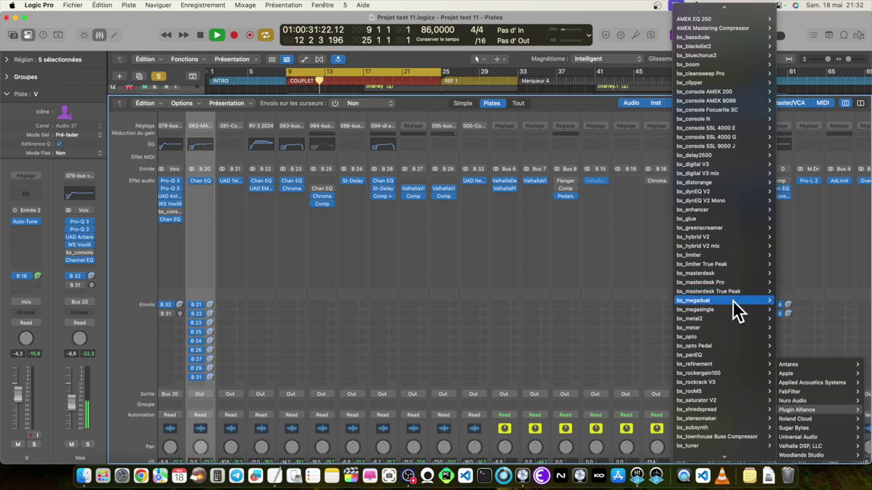
pyautogui.moveTo(746, 316)
pyautogui.scroll(-5, 742, 319)
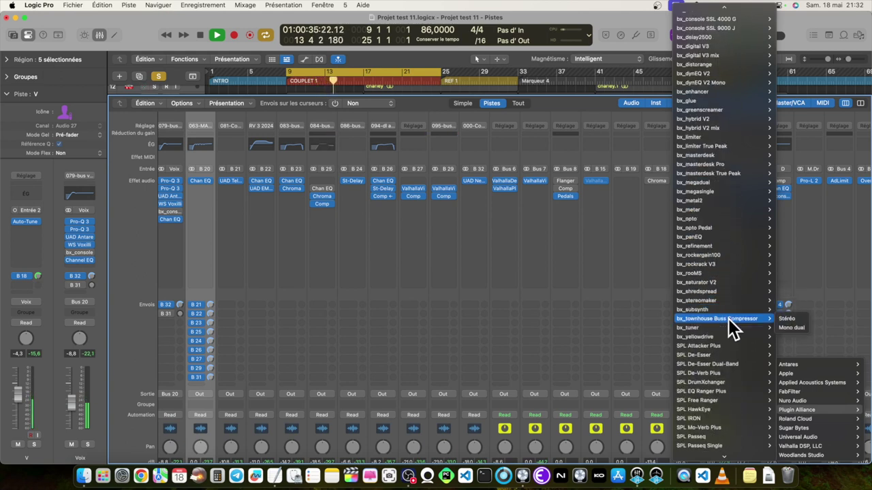
pyautogui.scroll(-1, 732, 327)
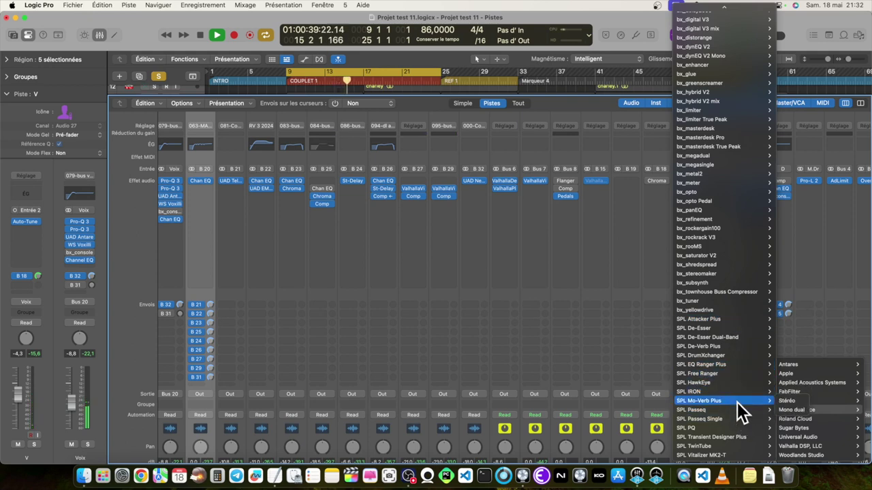
pyautogui.click(790, 409)
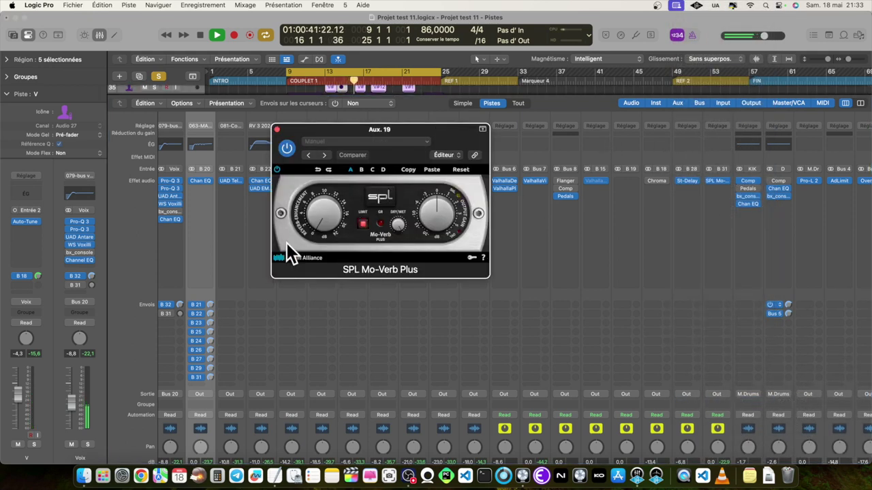
# Step: Turn off the solo on the DL.V channel beside R.V5 and load the 01 Sustaiiiinnnnn preset in Aux. 19's SPL Mo-Verb Plus
pyautogui.scroll(-5, 681, 268)
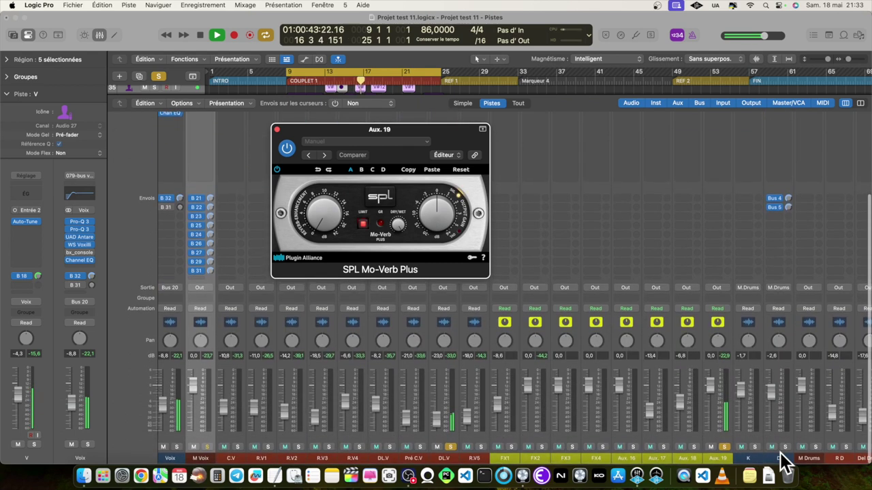
pyautogui.hscroll(-2, 463, 409)
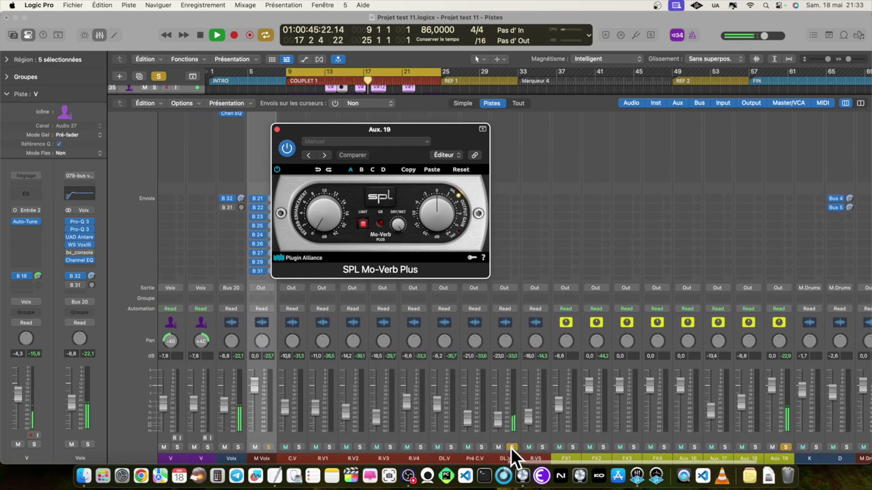
pyautogui.moveTo(386, 141); pyautogui.dragTo(625, 140)
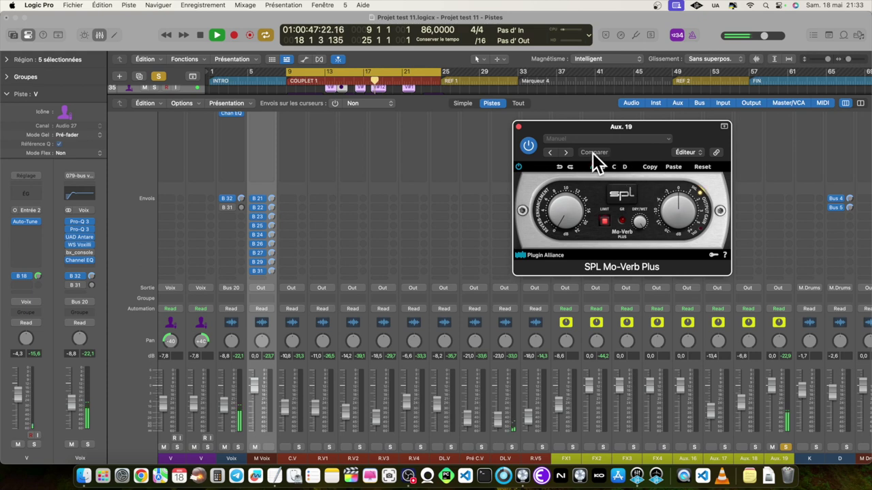
pyautogui.click(601, 138)
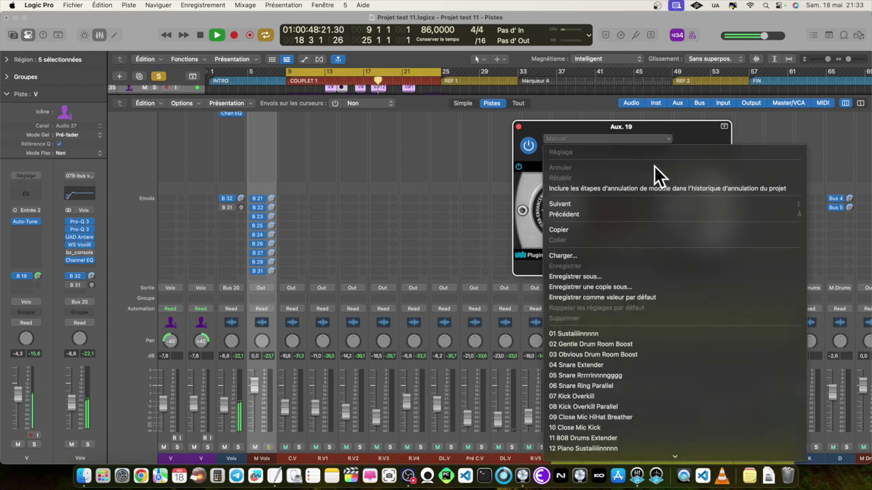
pyautogui.click(597, 335)
pyautogui.moveTo(675, 127); pyautogui.dragTo(474, 127)
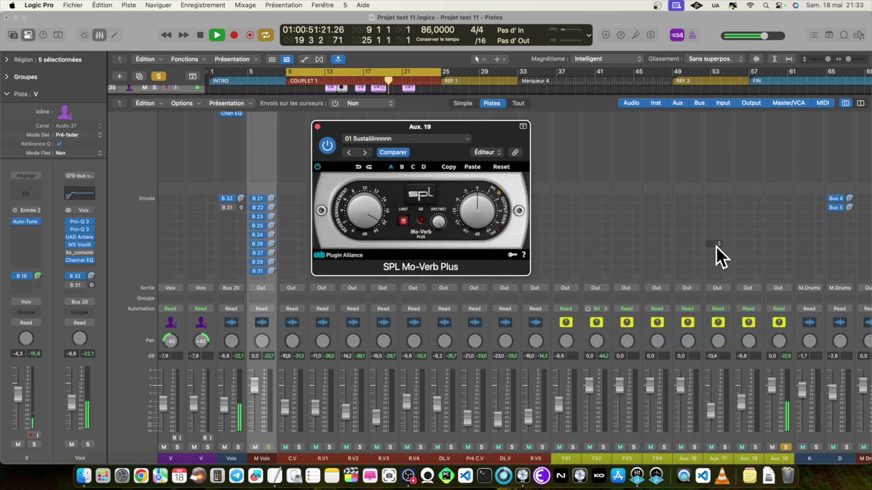
# Step: Try the Mo-Verb Plus preset 02 Gentle Drum Room Boost, then the AU preset Pres 0: Sustaiiiinnnnn on Aux. 19
pyautogui.scroll(3, 756, 310)
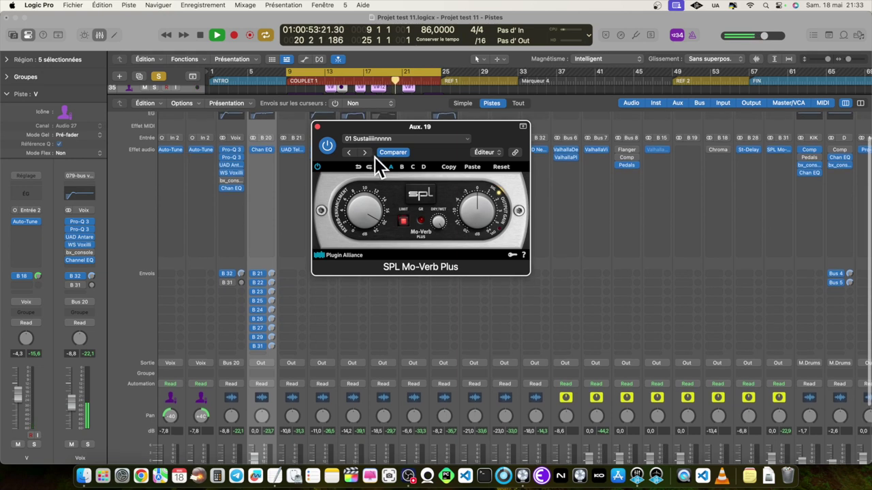
pyautogui.click(366, 153)
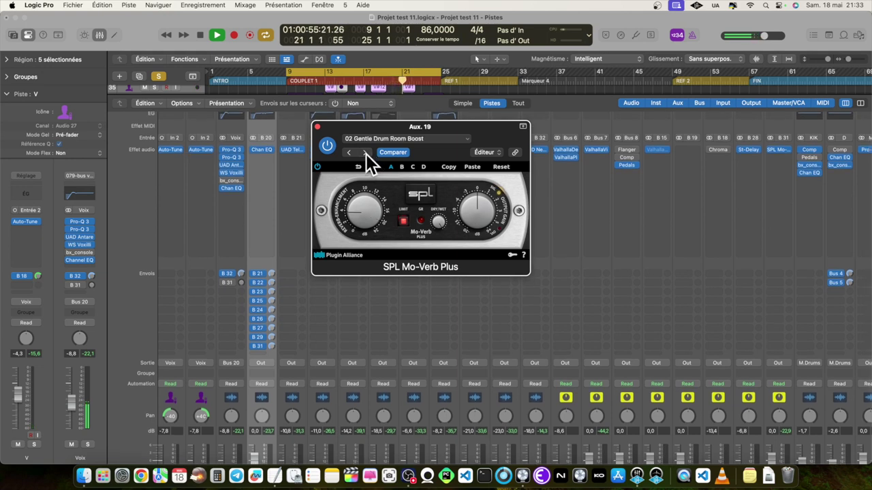
pyautogui.click(418, 138)
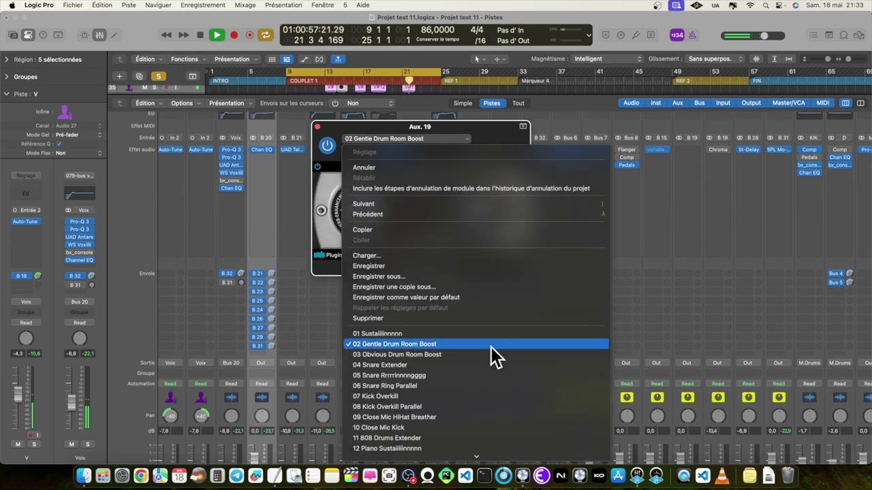
pyautogui.scroll(-3, 491, 346)
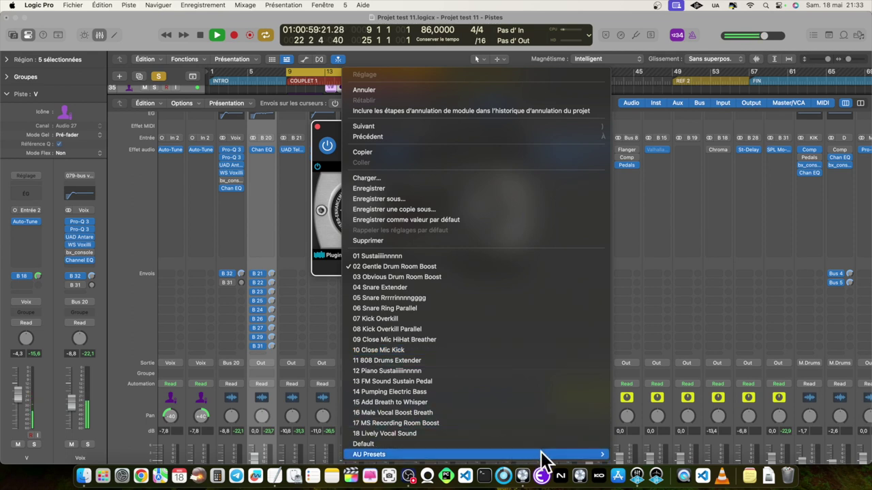
pyautogui.moveTo(545, 456)
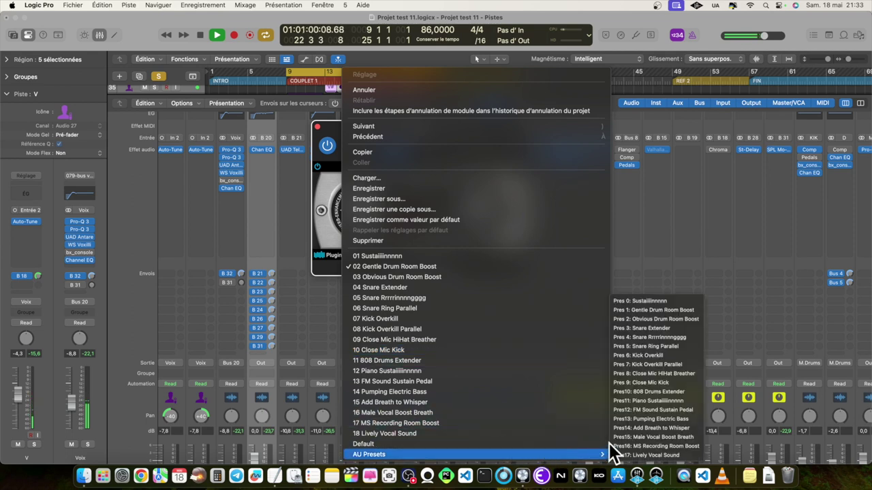
pyautogui.click(652, 302)
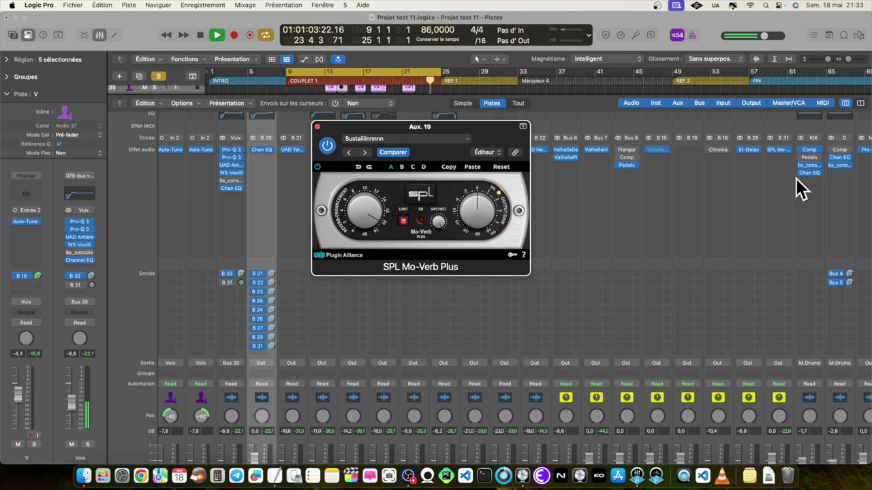
# Step: Replace SPL Mo-Verb Plus in Aux. 19's first insert with Plugin Alliance's bx_rooMS
pyautogui.hscroll(5, 817, 188)
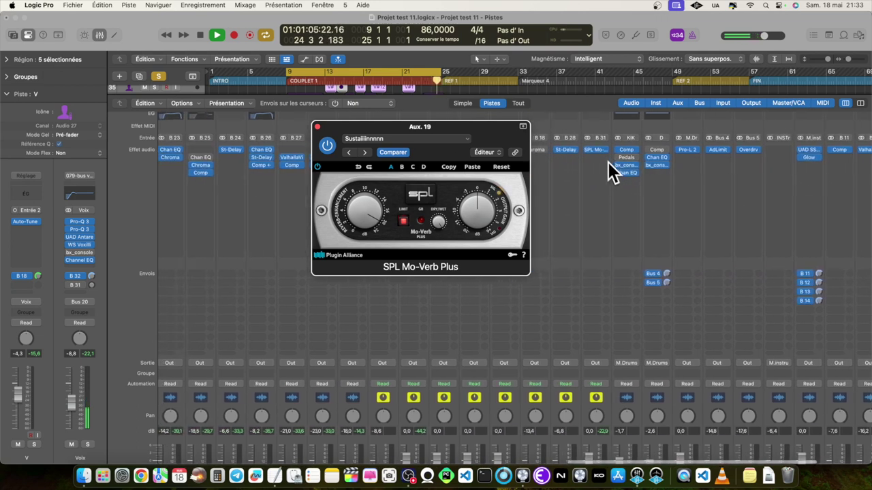
pyautogui.click(604, 151)
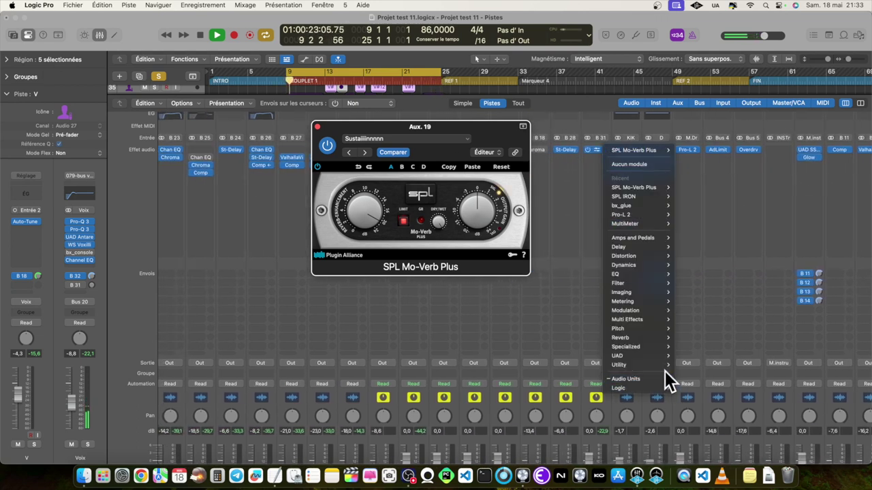
pyautogui.moveTo(659, 379)
pyautogui.moveTo(709, 410)
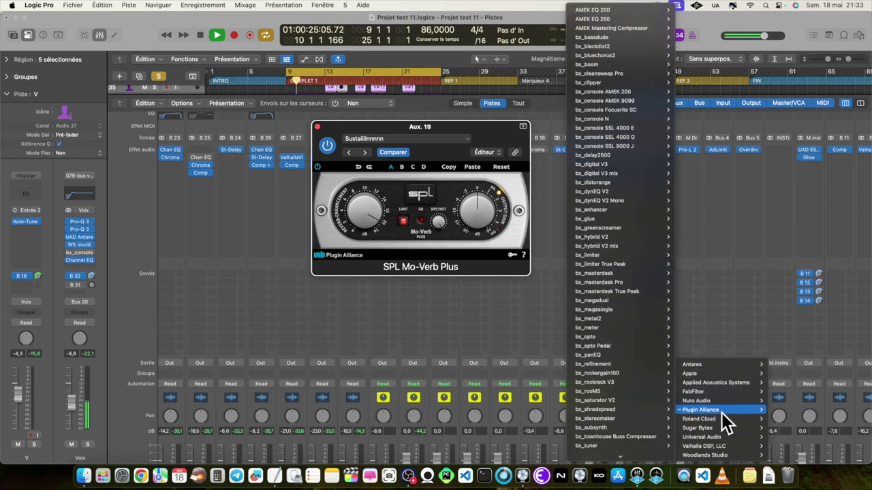
pyautogui.click(621, 392)
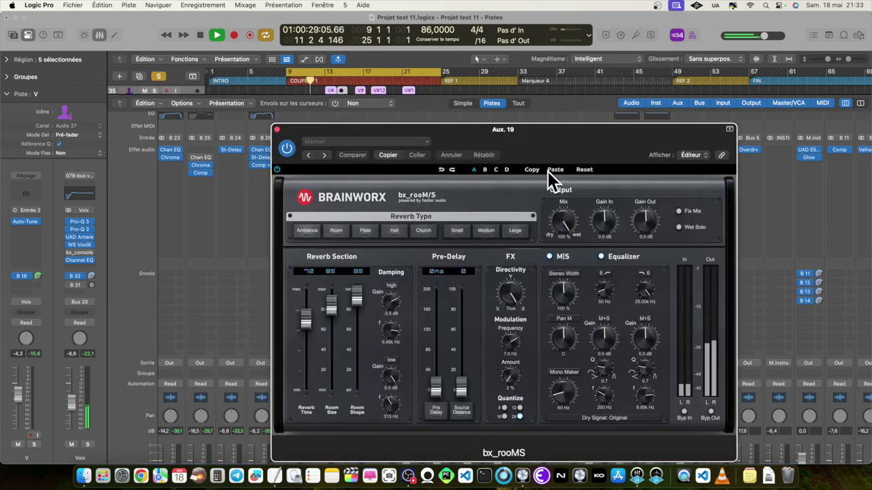
# Step: Audition the bx_rooMS presets 001 Big Warm Vocals and 020 Oxygen Hall on Aux. 19
pyautogui.click(401, 142)
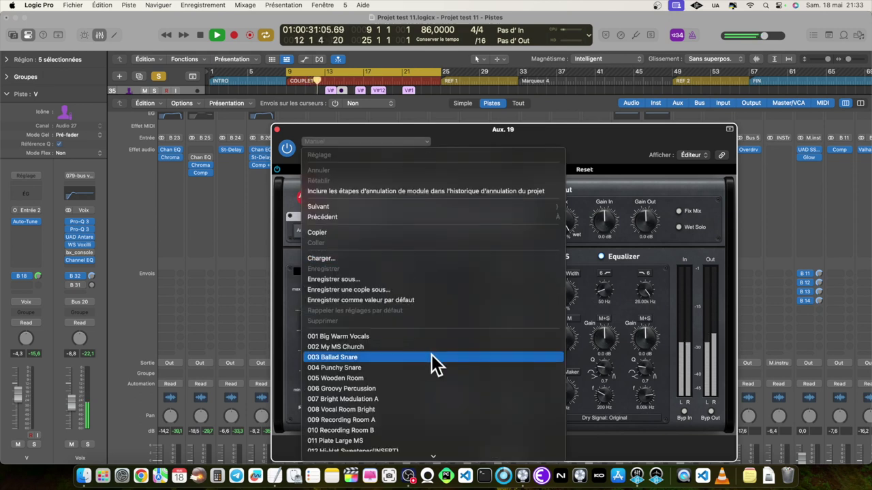
pyautogui.scroll(-5, 431, 361)
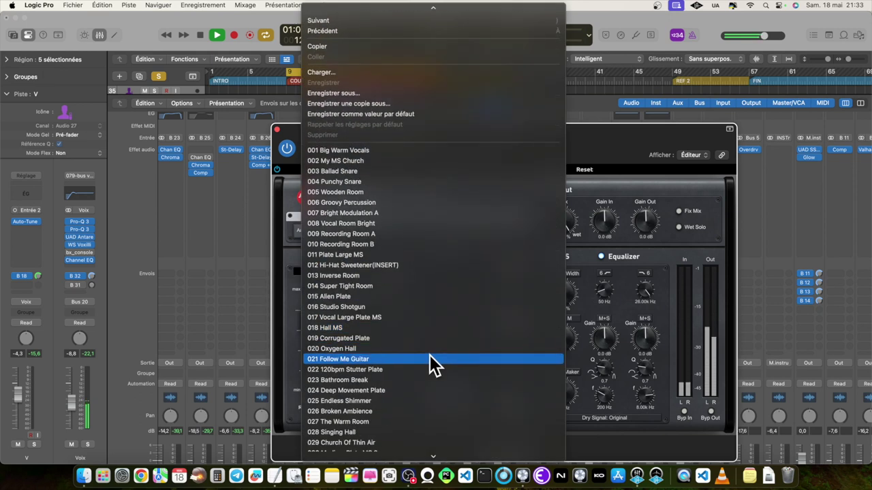
pyautogui.click(363, 150)
pyautogui.moveTo(581, 134); pyautogui.dragTo(621, 80)
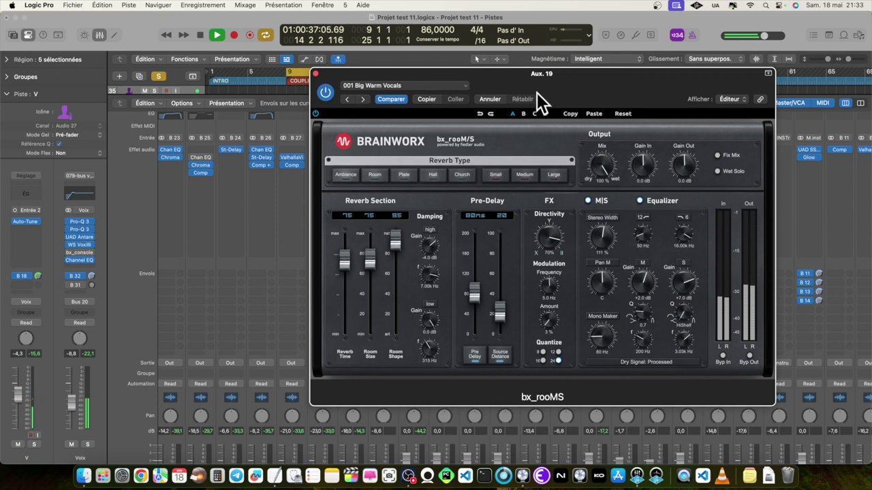
pyautogui.click(424, 86)
pyautogui.scroll(-5, 446, 258)
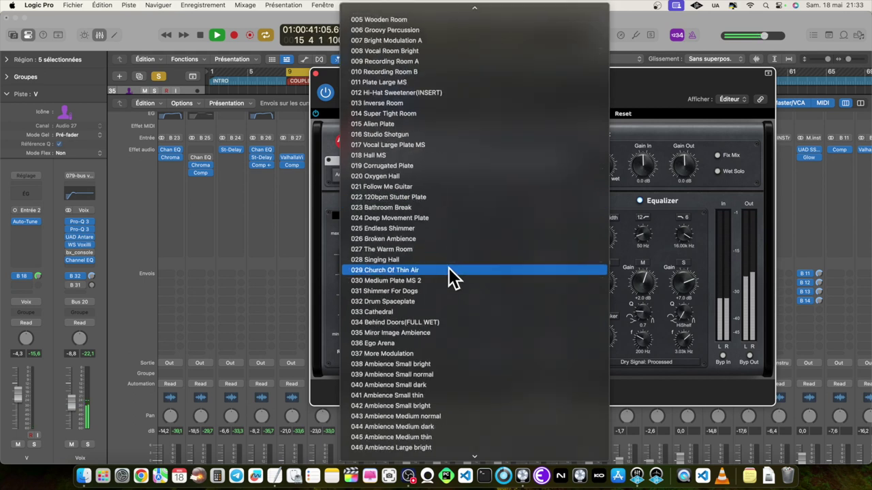
pyautogui.click(416, 170)
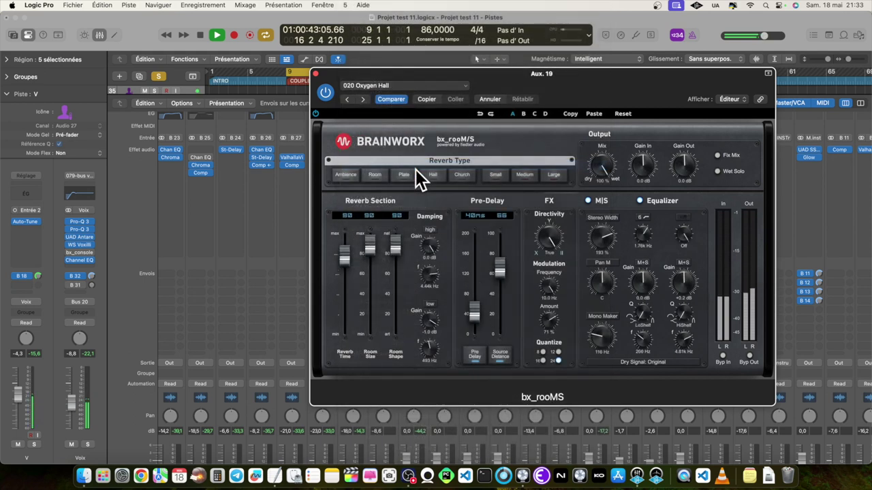
# Step: Load the 007 Bright Modulation A preset in bx_rooMS and close the plug-in window
pyautogui.click(396, 85)
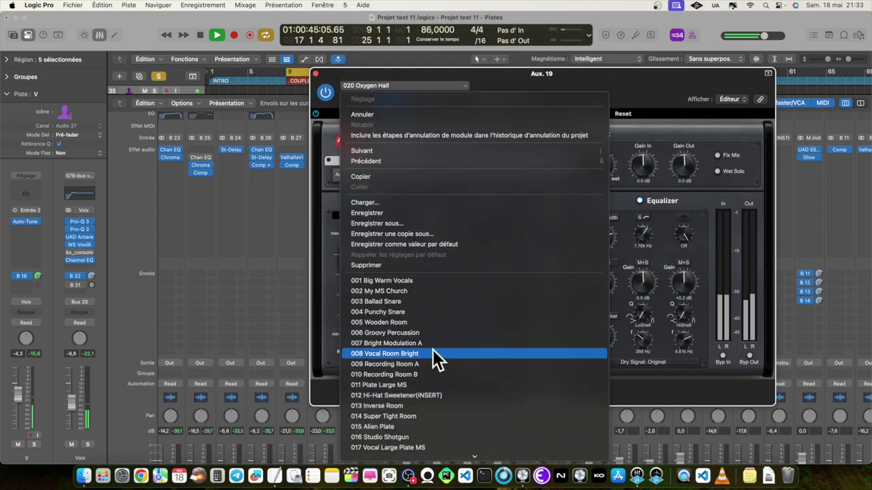
pyautogui.click(429, 345)
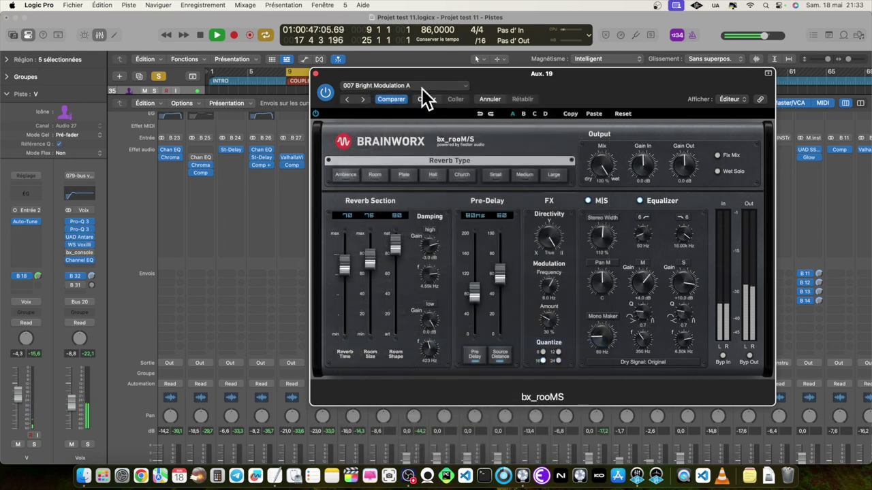
pyautogui.click(316, 73)
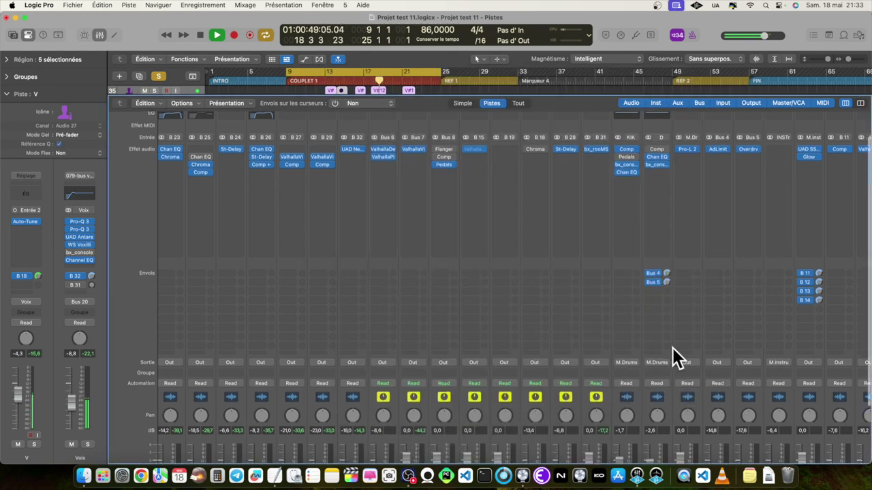
# Step: Compare Aux. 19 soloed and within the full mix, and set its volume to -10.0 dB
pyautogui.scroll(-3, 654, 361)
pyautogui.scroll(5, 614, 327)
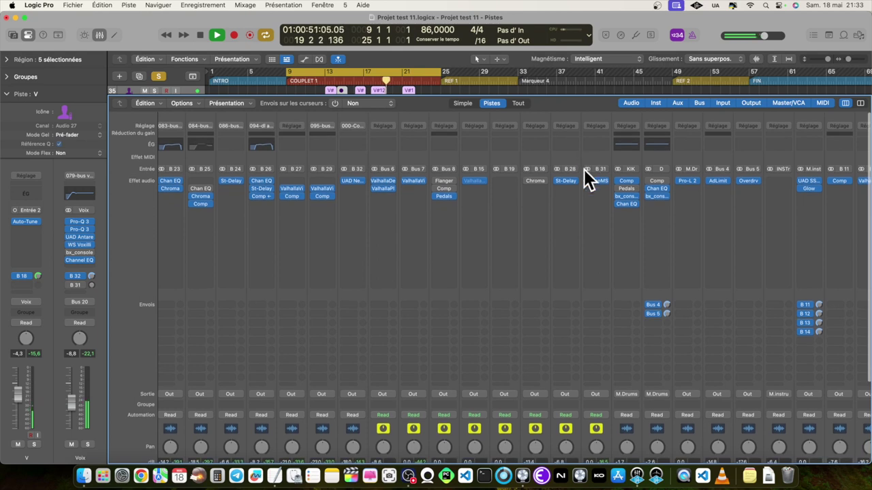
pyautogui.scroll(-5, 593, 210)
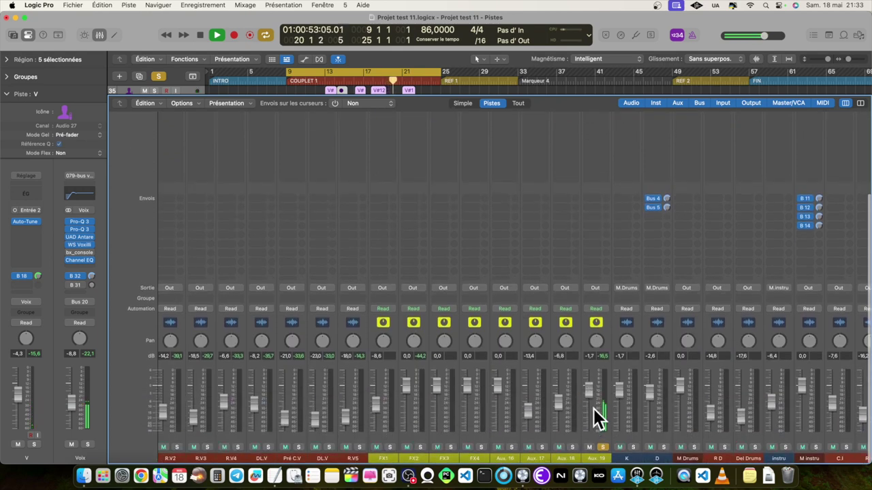
pyautogui.click(603, 447)
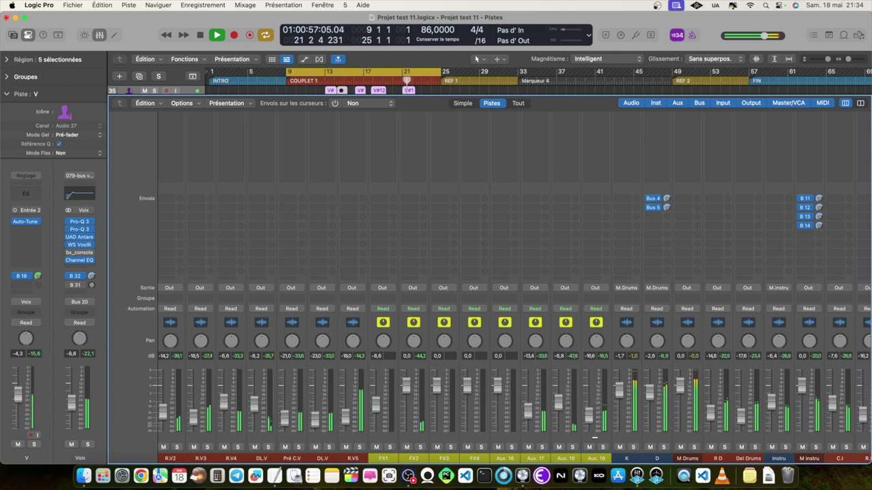
pyautogui.click(604, 446)
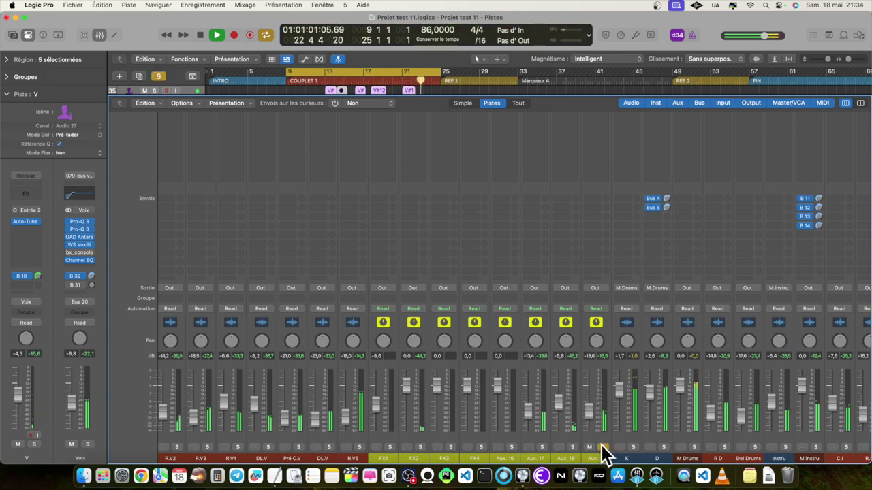
pyautogui.click(601, 445)
pyautogui.moveTo(584, 413); pyautogui.dragTo(583, 406)
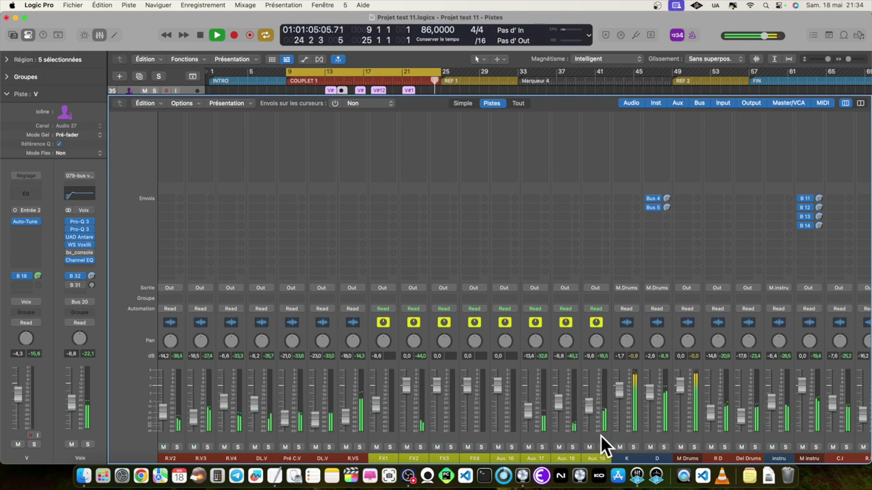
pyautogui.press('space')
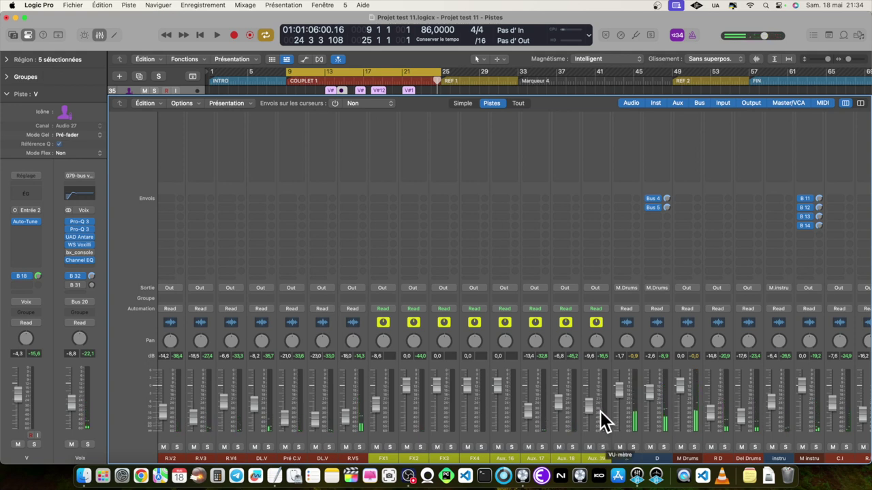
pyautogui.click(600, 409)
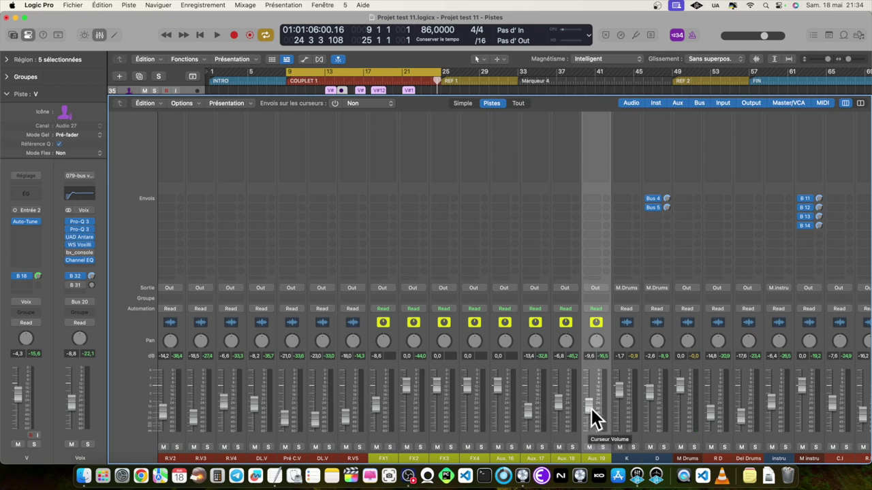
pyautogui.press('space')
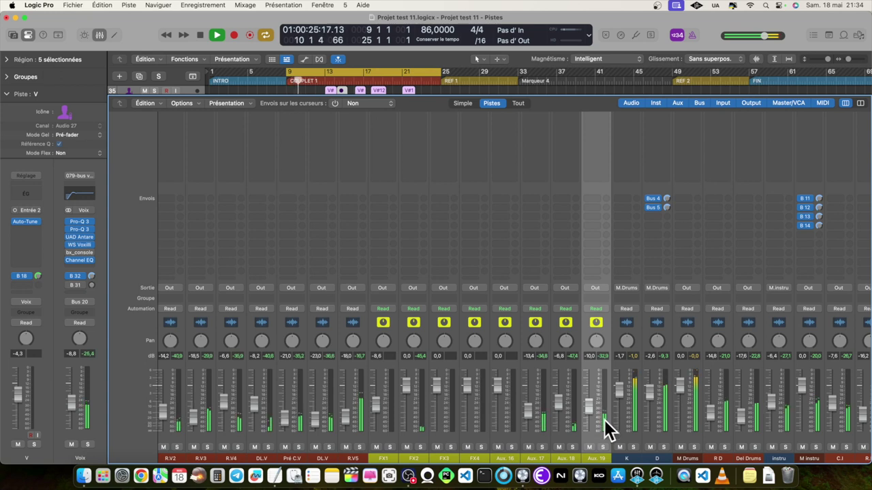
# Step: Solo Aux. 19 and add a Channel EQ after bx_rooMS
pyautogui.click(602, 446)
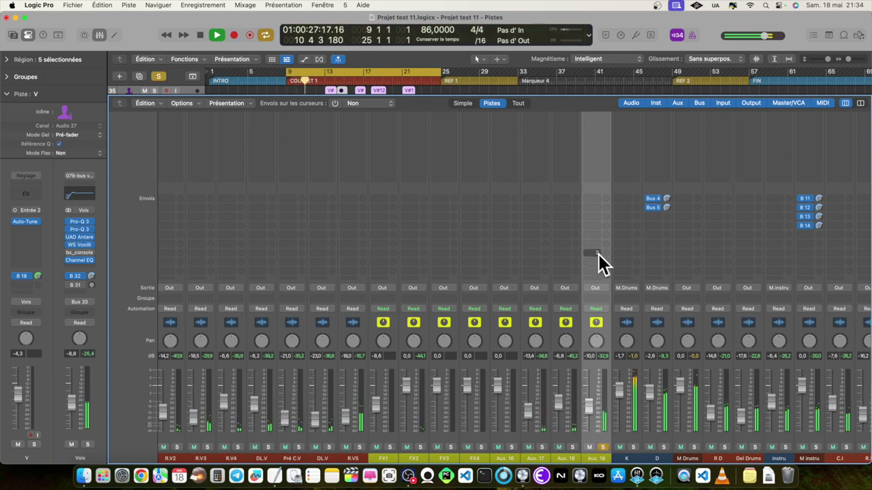
pyautogui.scroll(4, 593, 232)
pyautogui.click(594, 143)
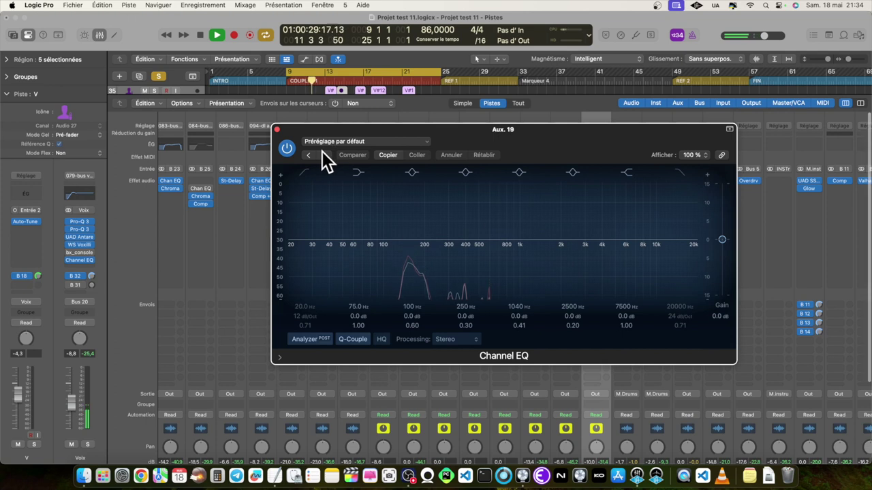
# Step: Load the EQ COUPE preset in Aux. 19's Channel EQ, set its fourth band to 137 Hz at -5.2 dB, and close the window
pyautogui.click(324, 154)
pyautogui.moveTo(324, 250); pyautogui.dragTo(402, 265)
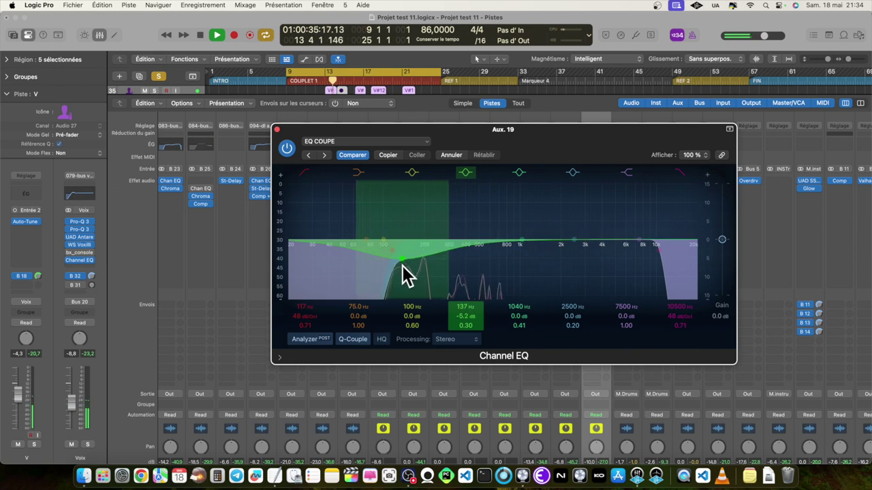
pyautogui.click(277, 129)
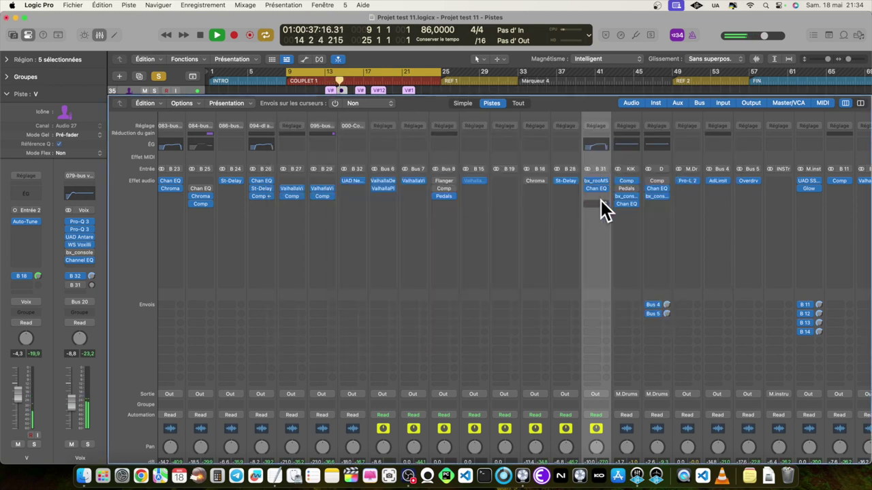
# Step: Set Gain In to 3.0 dB and Gain Out to 3.4 dB in Aux. 19's bx_rooMS, and lower the channel's volume to -12.6 dB
pyautogui.click(601, 200)
pyautogui.click(545, 200)
pyautogui.click(597, 180)
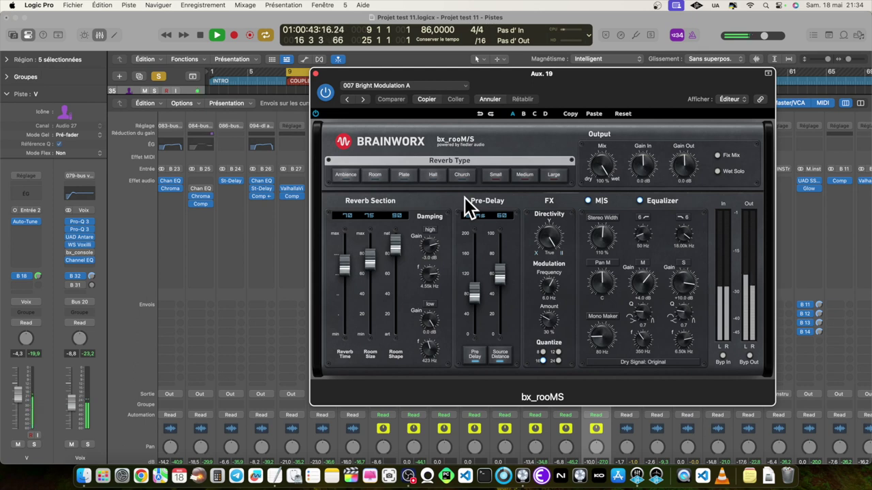
pyautogui.moveTo(646, 172); pyautogui.dragTo(689, 165)
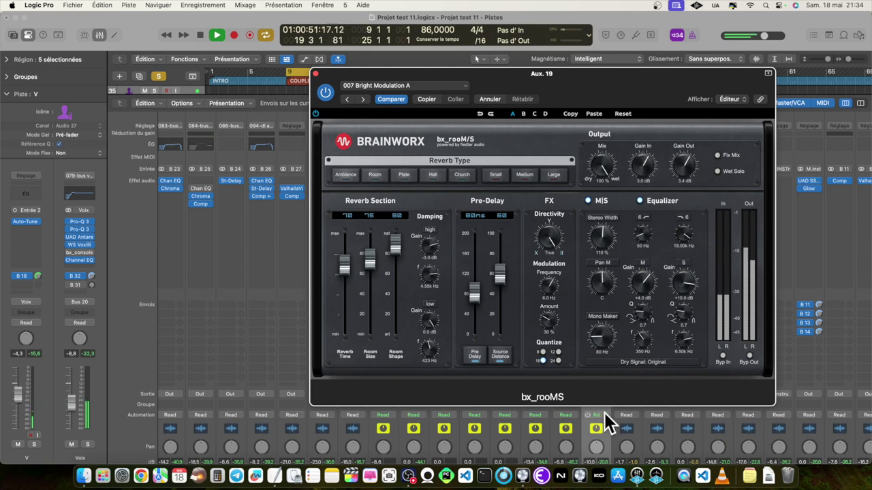
pyautogui.scroll(-5, 604, 412)
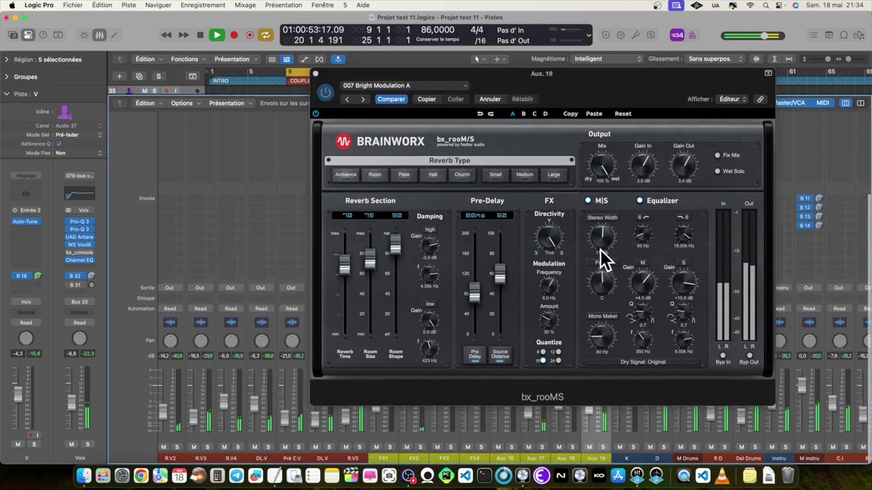
pyautogui.click(315, 73)
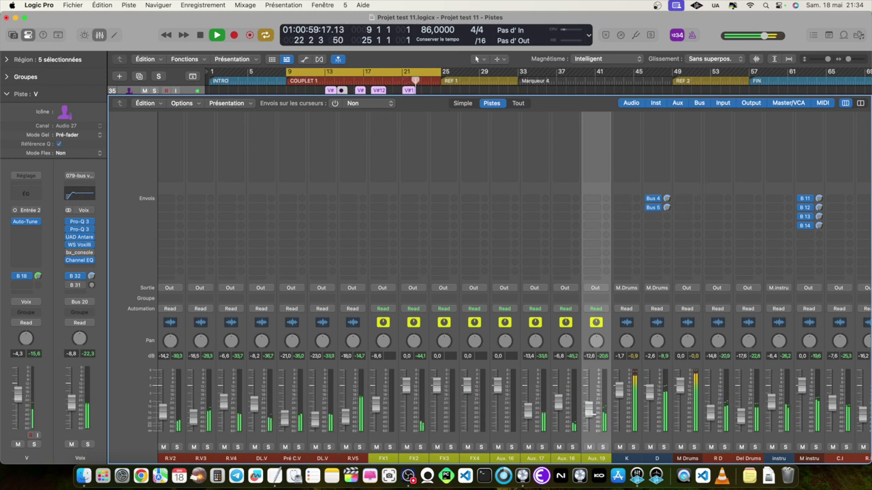
# Step: Listen to the full mix in the arrangement up to REF 1 and select vocal track 37
pyautogui.press('x')
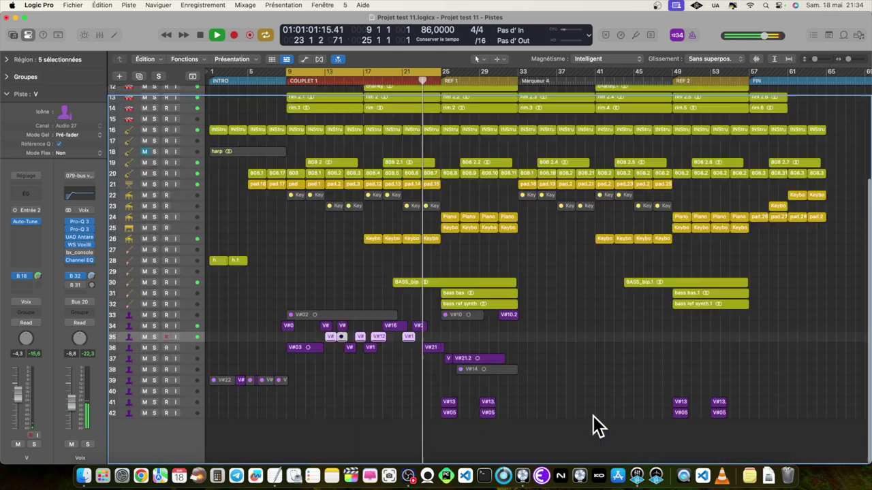
pyautogui.click(565, 329)
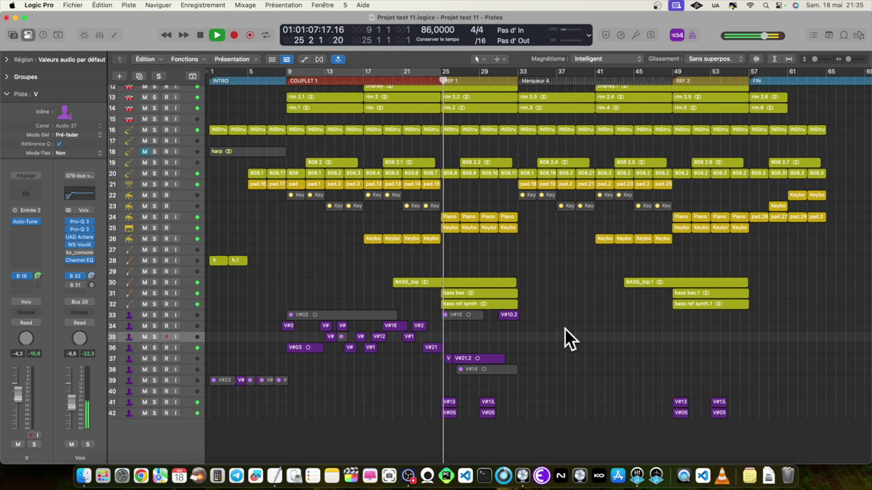
pyautogui.click(183, 359)
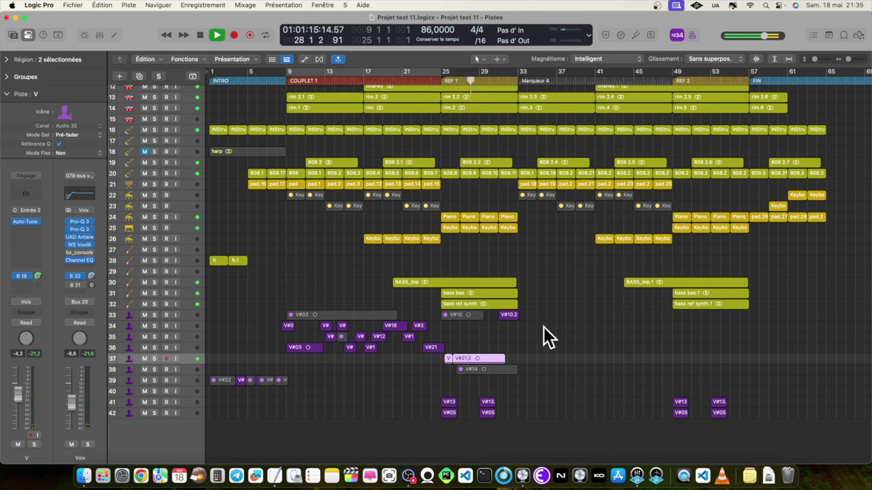
# Step: Stop playback and open the bx_console SSL 4000 E on the D drum bus, keeping the mixer channels uncovered
pyautogui.press('x')
pyautogui.press('space')
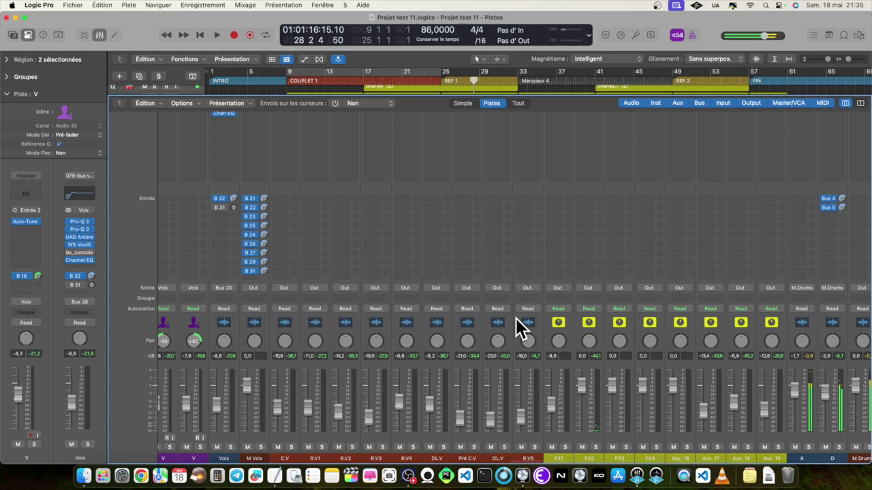
pyautogui.hscroll(10, 516, 318)
pyautogui.scroll(3, 484, 242)
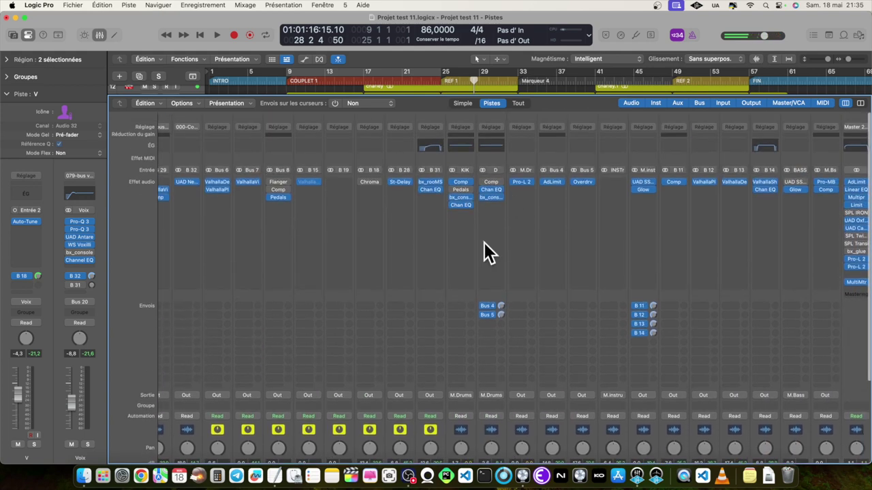
pyautogui.click(490, 196)
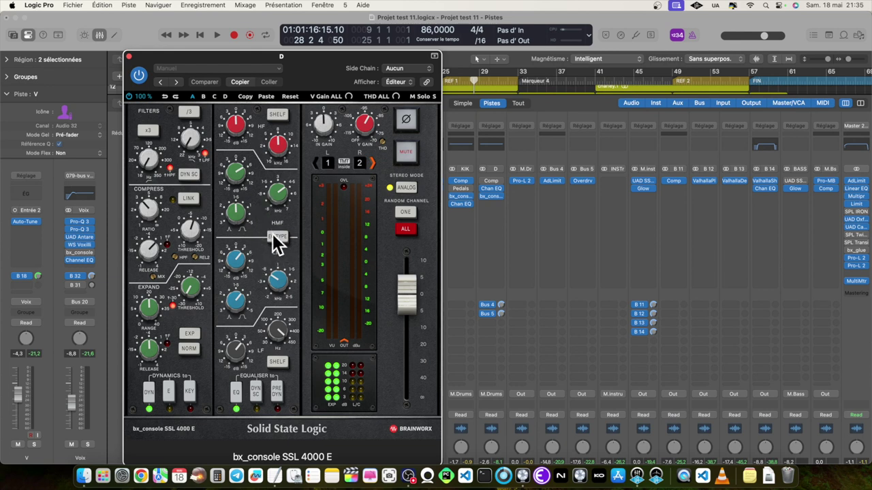
pyautogui.moveTo(298, 62); pyautogui.dragTo(699, 103)
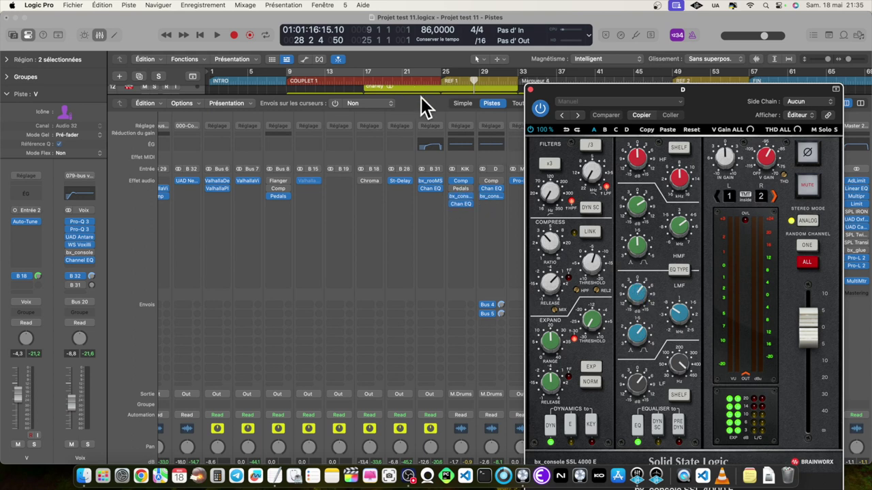
# Step: Play from bar 25 and compare the mix with bx_console SSL 4000 E bypassed and active on D
pyautogui.press('x')
pyautogui.click(444, 76)
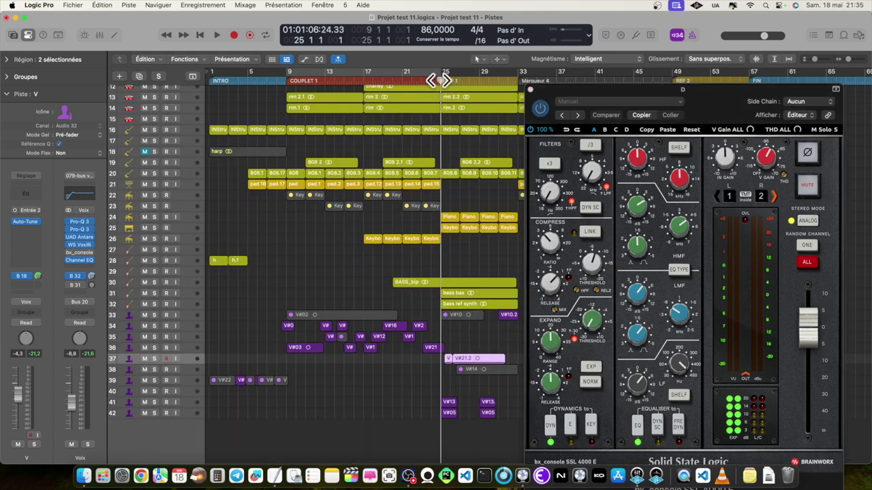
pyautogui.press('space')
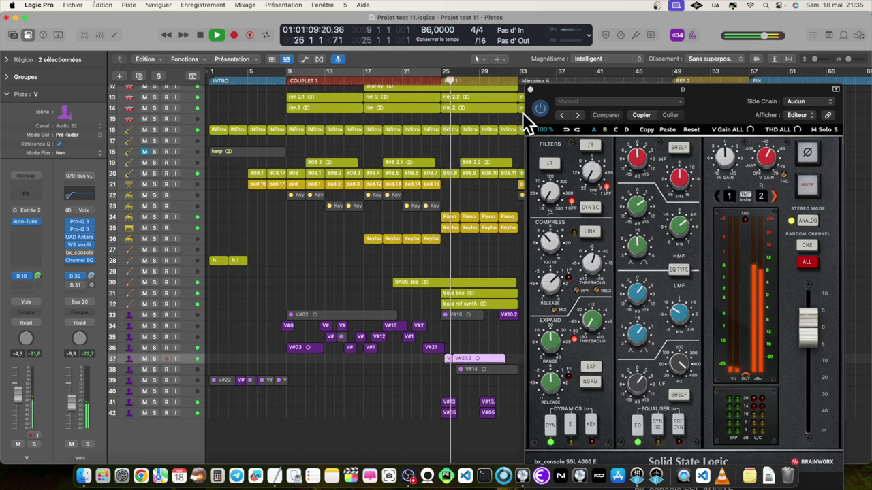
pyautogui.click(540, 107)
pyautogui.press('space')
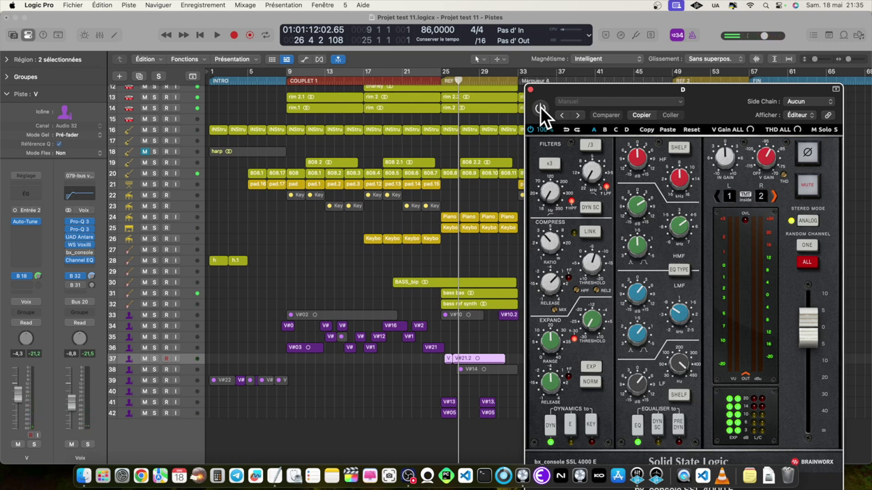
pyautogui.moveTo(711, 101); pyautogui.dragTo(708, 69)
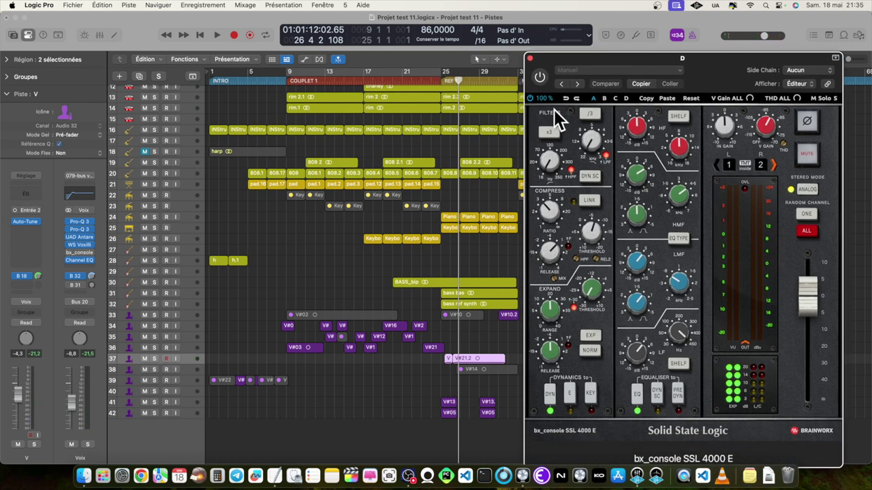
pyautogui.press('space')
pyautogui.click(541, 77)
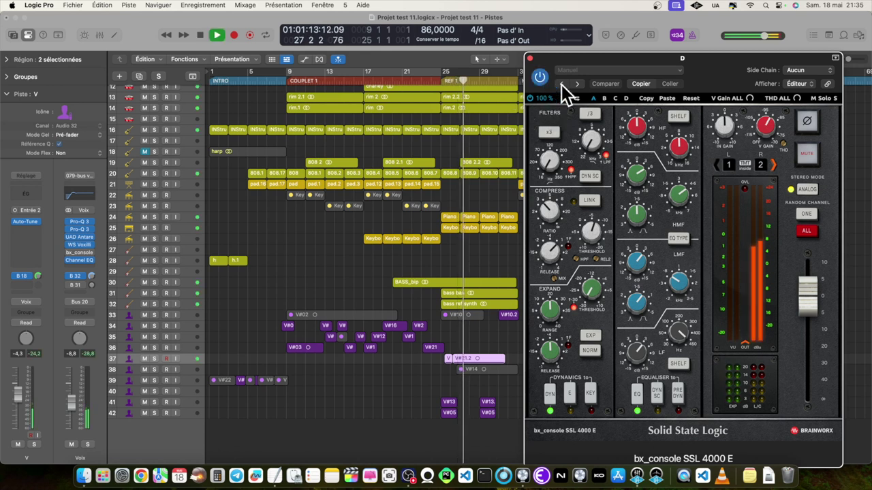
pyautogui.press('space')
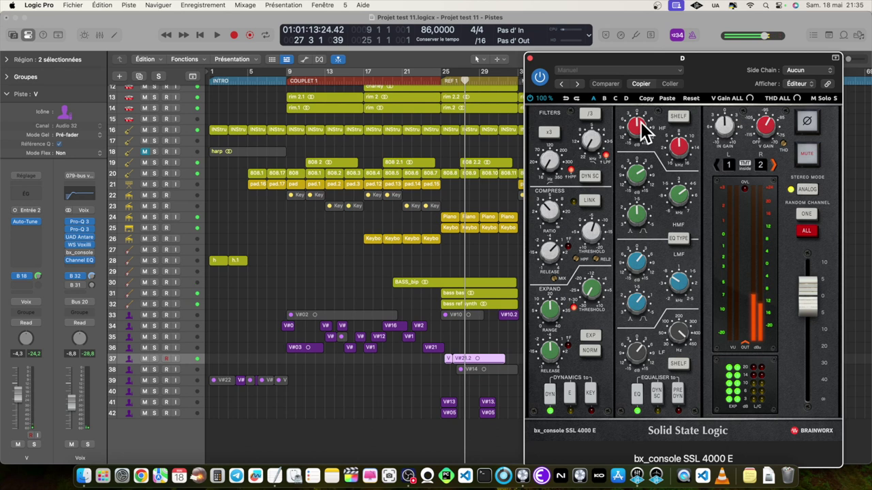
# Step: Lower the HMF gain in D's bx_console, replay from bar 24, set its output fader to -2.1 dB, and close the window
pyautogui.moveTo(636, 174); pyautogui.dragTo(640, 187)
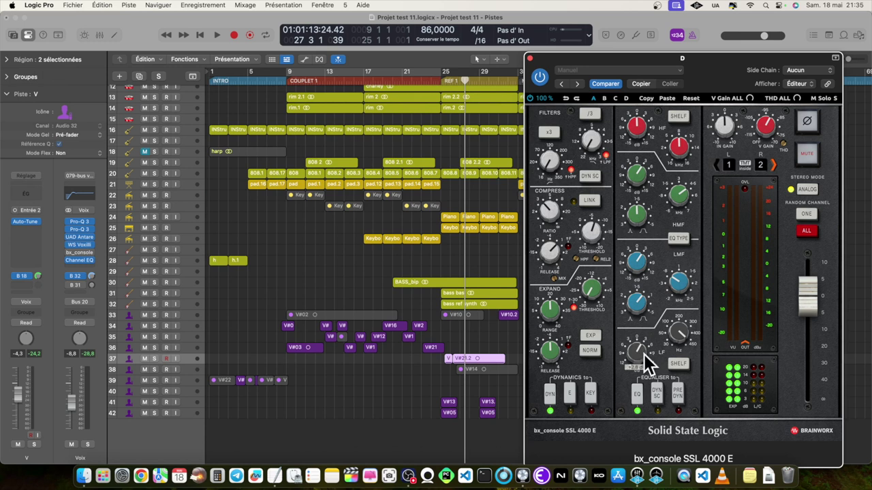
pyautogui.click(432, 80)
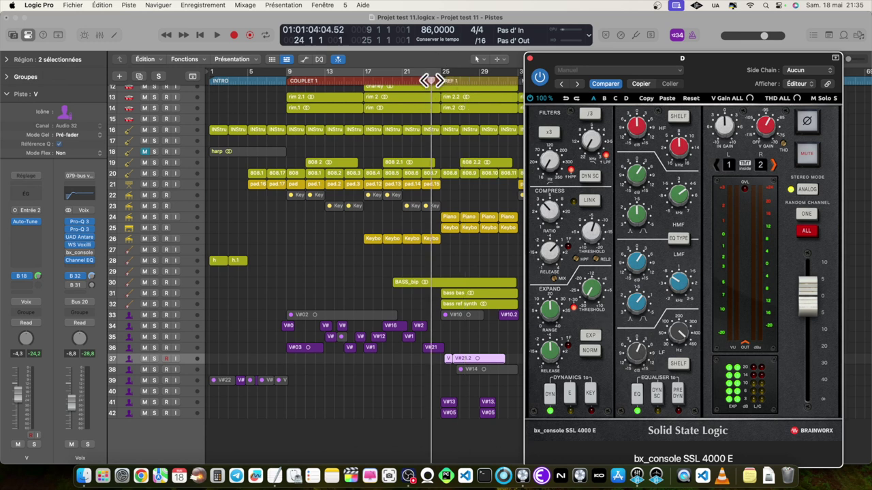
pyautogui.press('space')
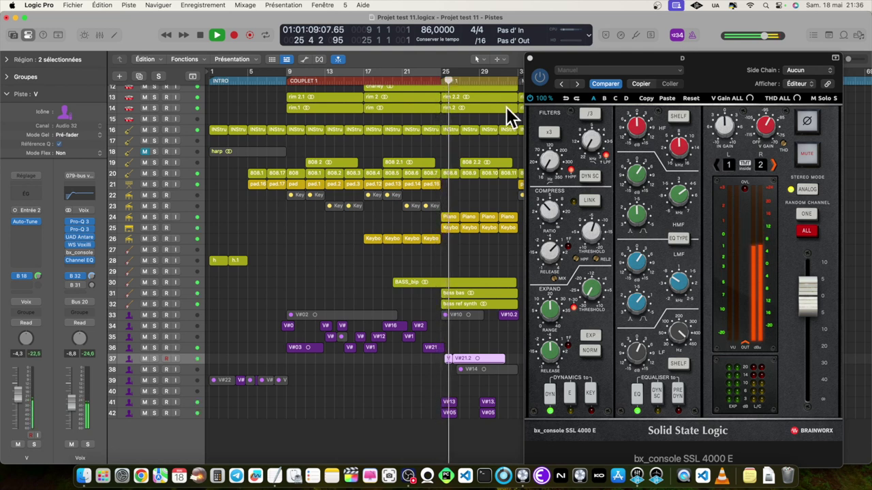
pyautogui.moveTo(804, 292); pyautogui.dragTo(808, 301)
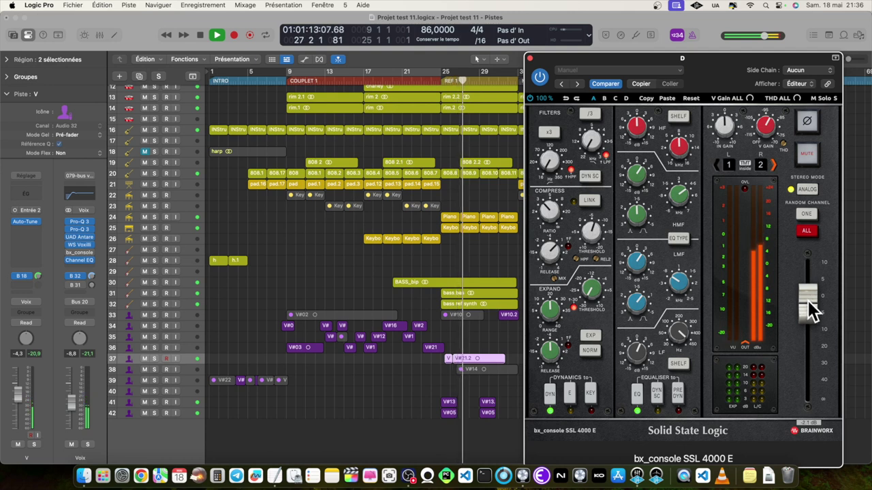
pyautogui.click(531, 59)
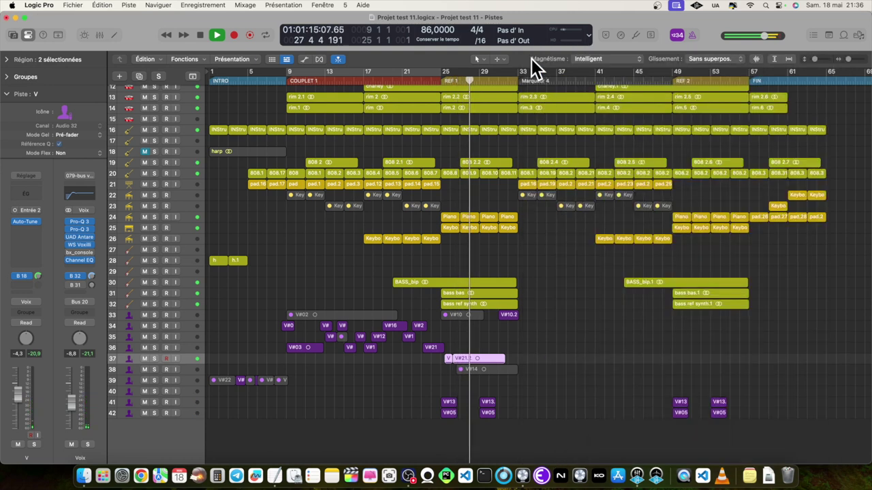
# Step: Save the project, select vocal track 33 during playback, and stop the song
pyautogui.click(77, 6)
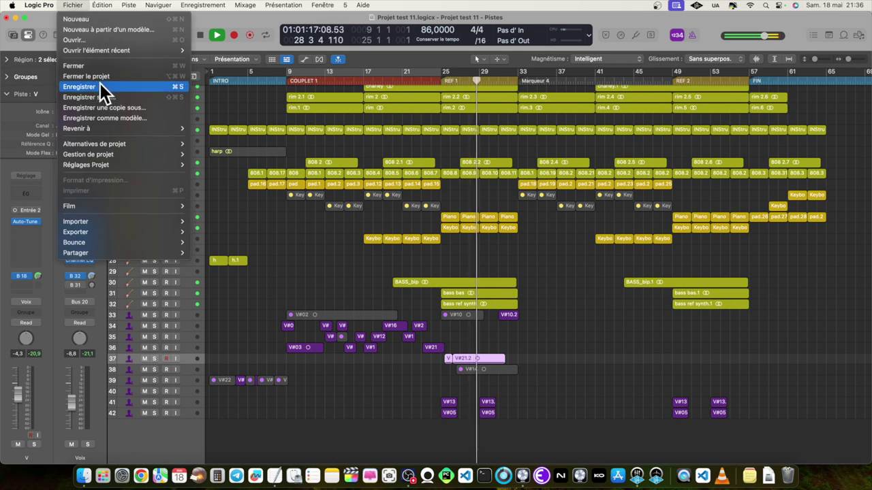
pyautogui.click(100, 83)
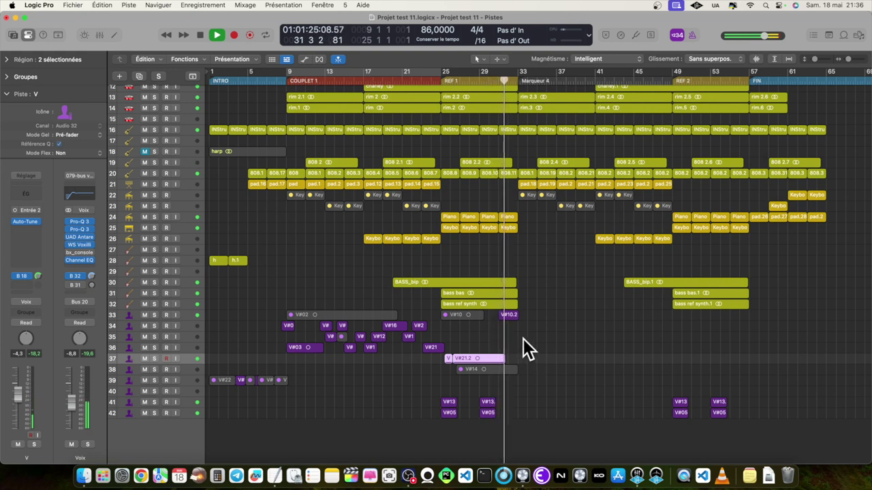
pyautogui.click(192, 316)
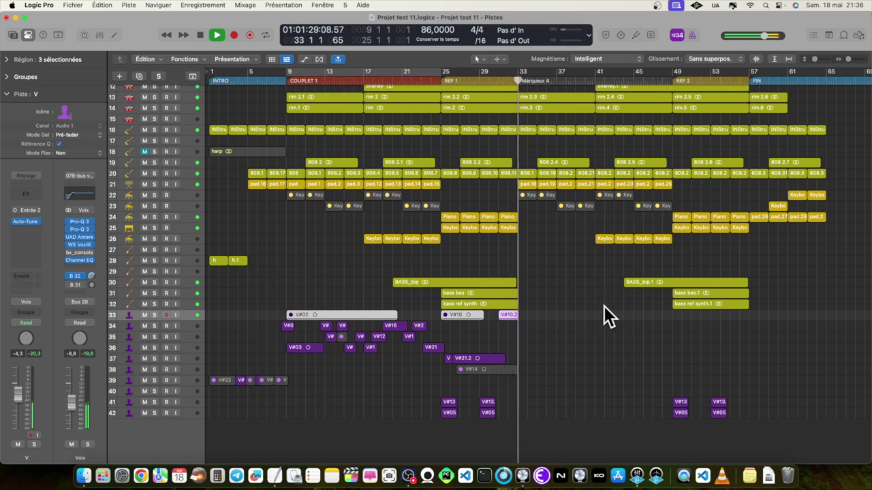
pyautogui.press('space')
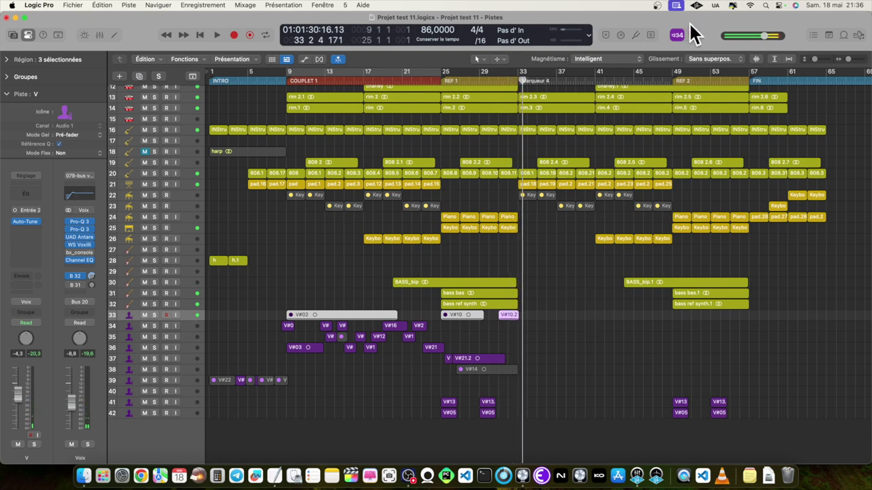
pyautogui.click(677, 7)
pyautogui.click(658, 6)
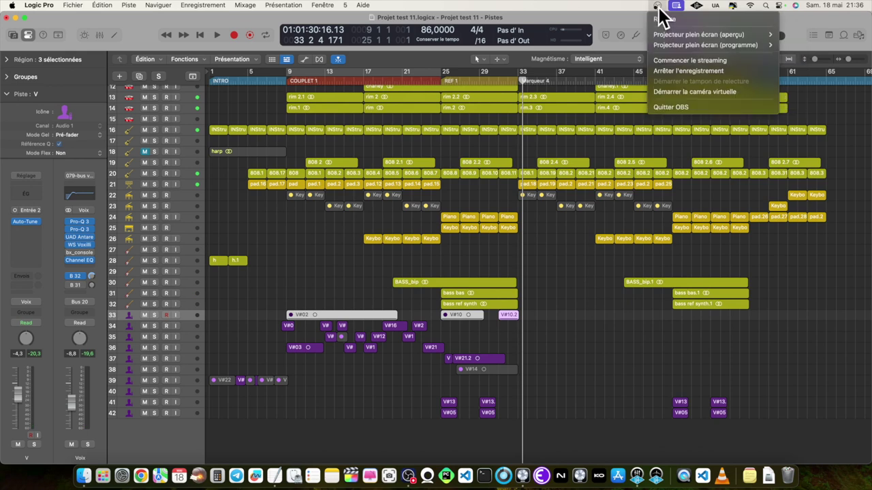